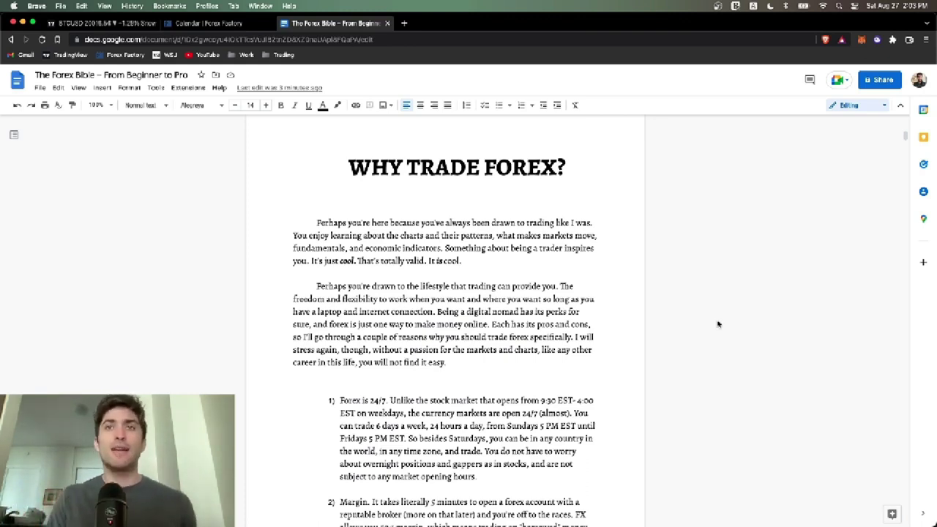
Scroll through the numbered reasons for trading forex down to point 4, low transaction costs.
scroll(708, 315, down, 5)
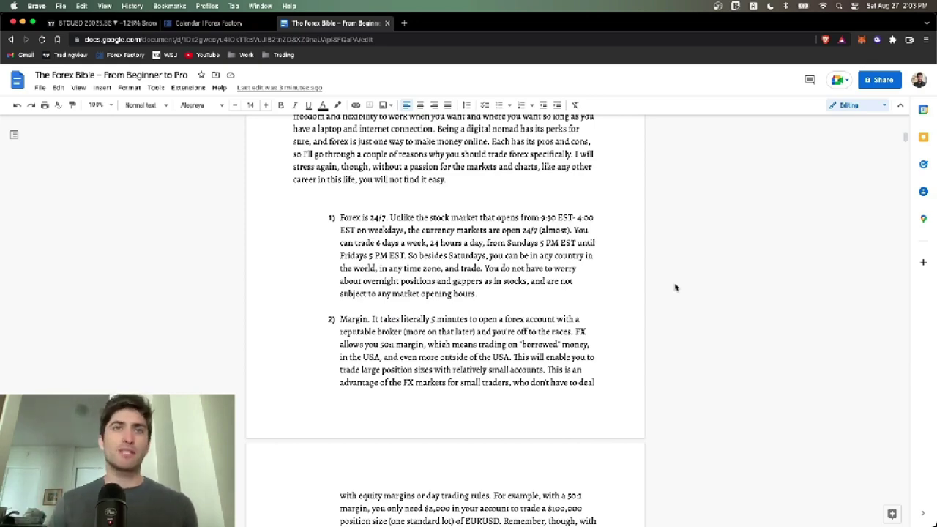
scroll(679, 290, down, 2)
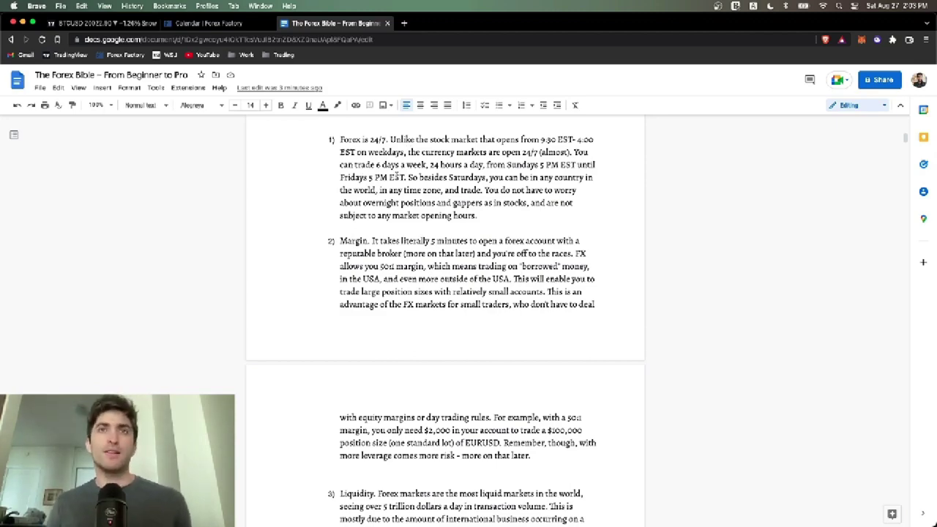
scroll(423, 222, down, 1)
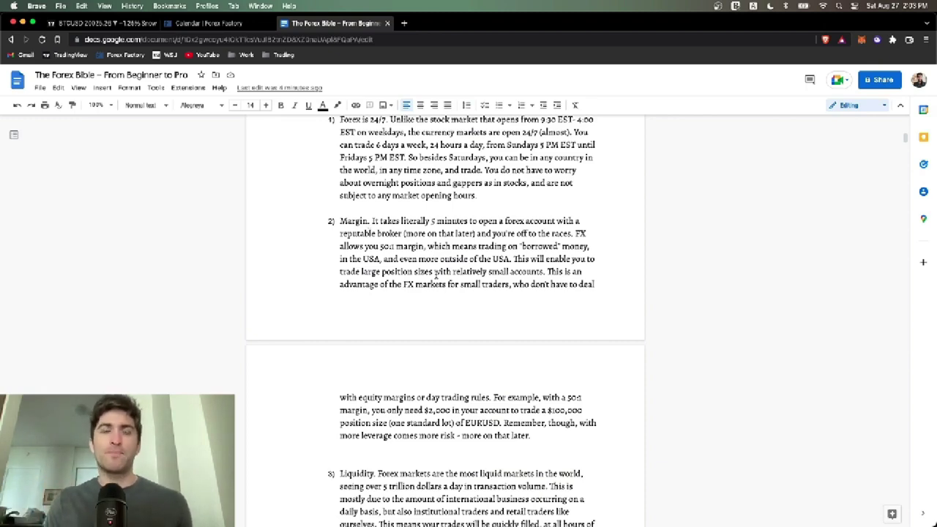
scroll(444, 259, down, 5)
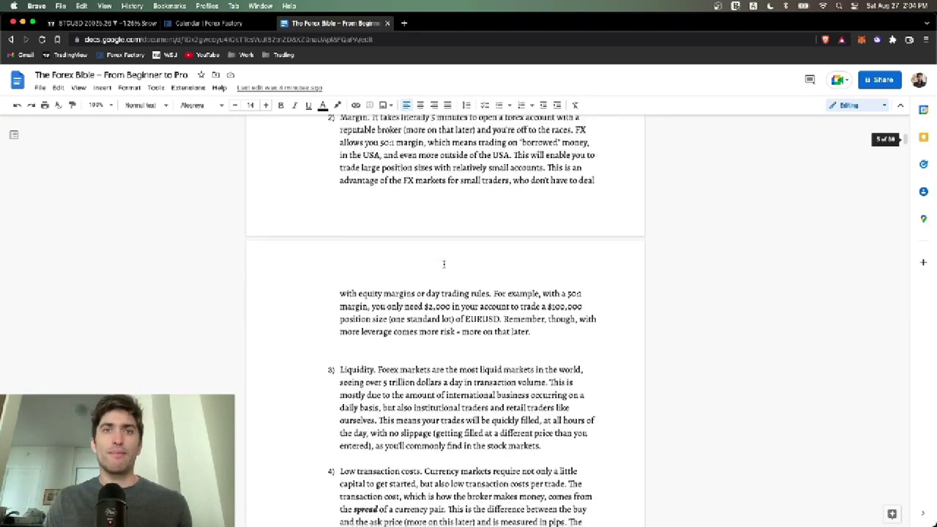
scroll(451, 268, down, 2)
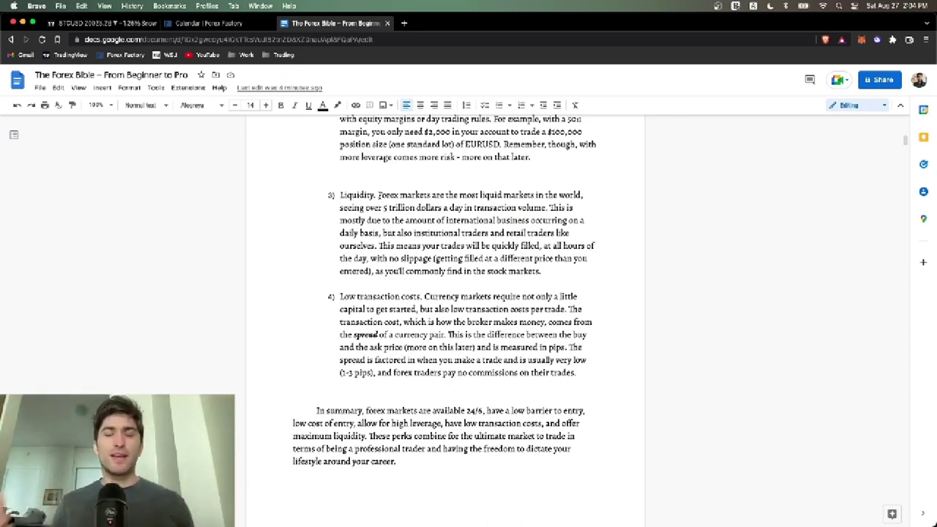
scroll(479, 234, down, 3)
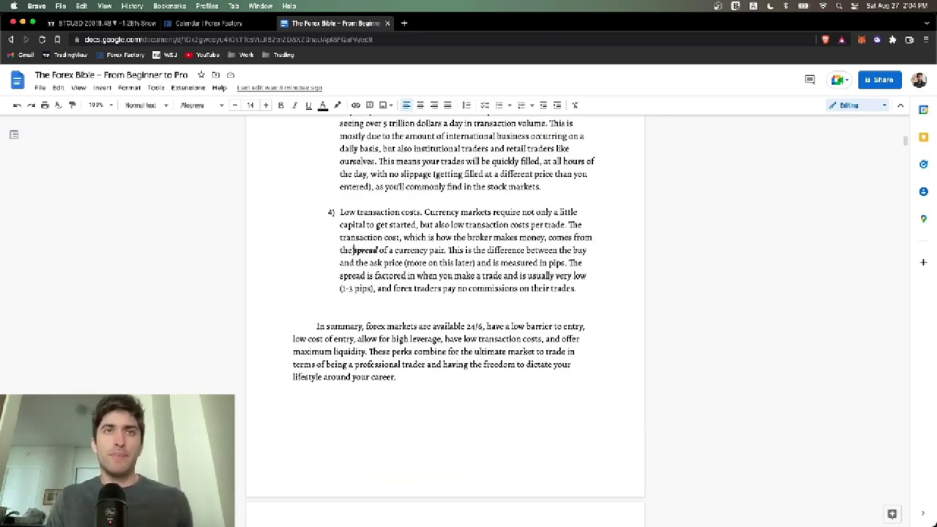
Highlight the words 'spread' and 'pips' while explaining them, then clear the selection.
drag(353, 249, 380, 251)
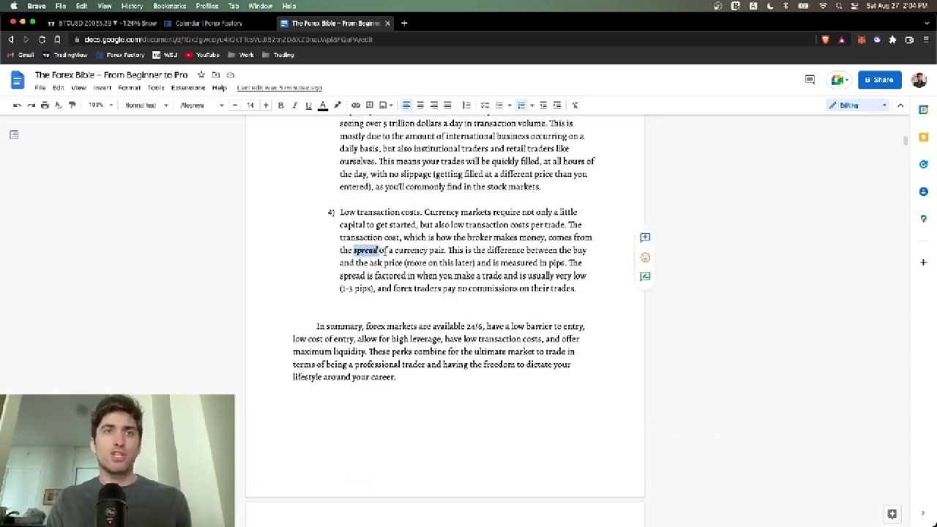
drag(549, 263, 564, 262)
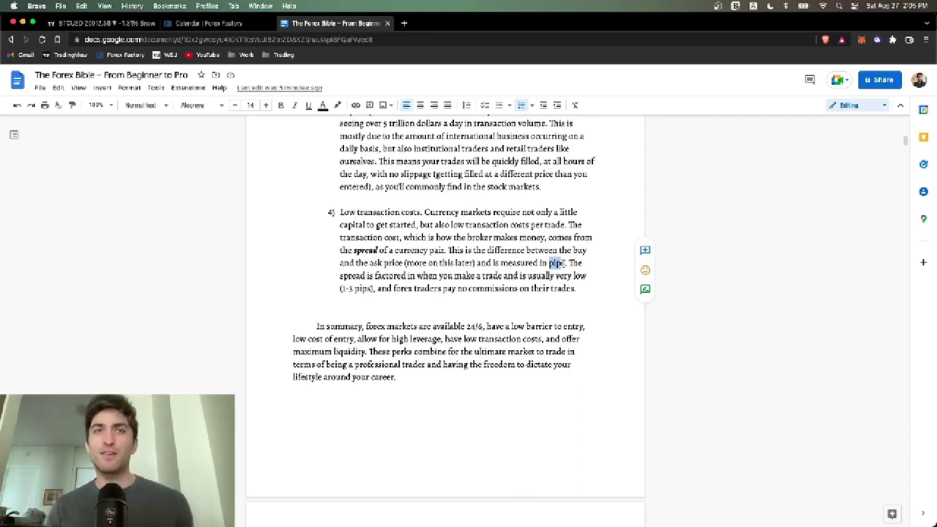
click(535, 267)
Scroll past the success chapter and trading-psychology resources to the FOREX BASICS heading.
scroll(532, 282, down, 1)
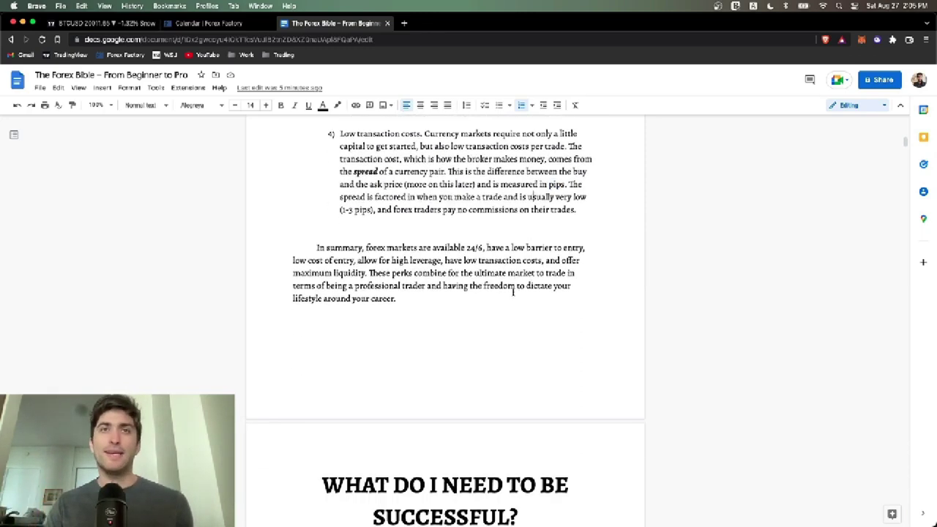
scroll(511, 292, down, 3)
scroll(511, 295, down, 1)
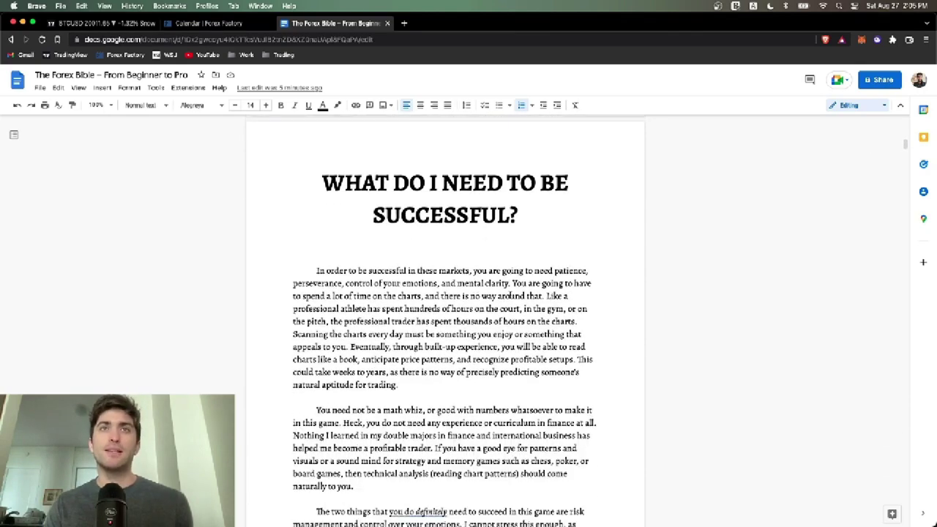
scroll(510, 295, down, 1)
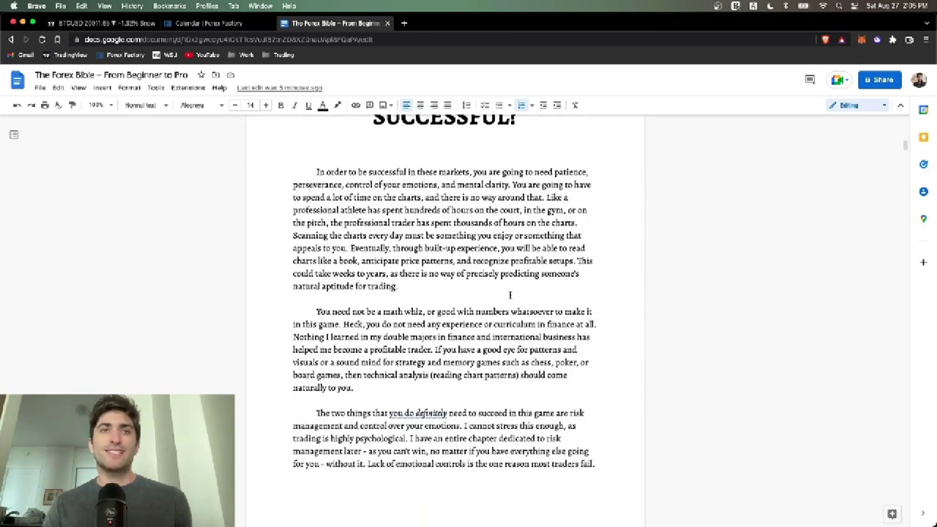
scroll(510, 295, down, 2)
scroll(496, 288, down, 1)
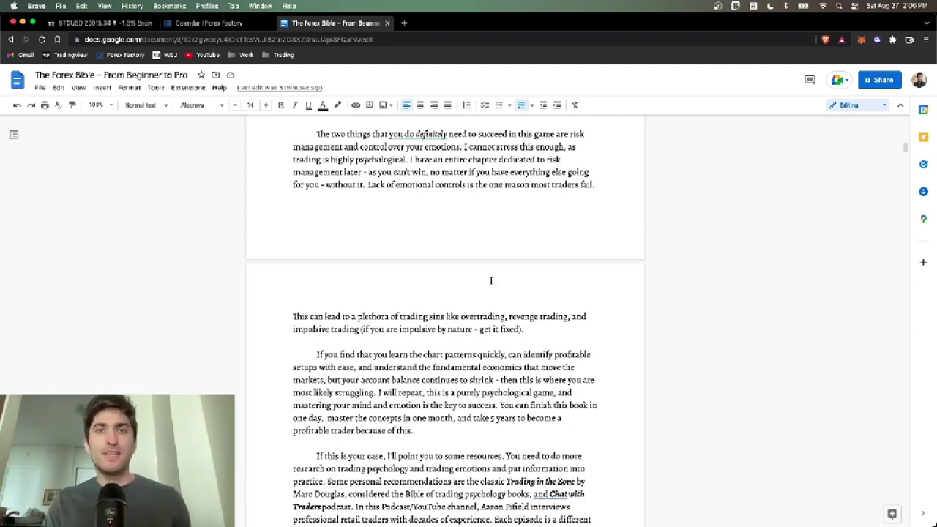
scroll(495, 285, down, 3)
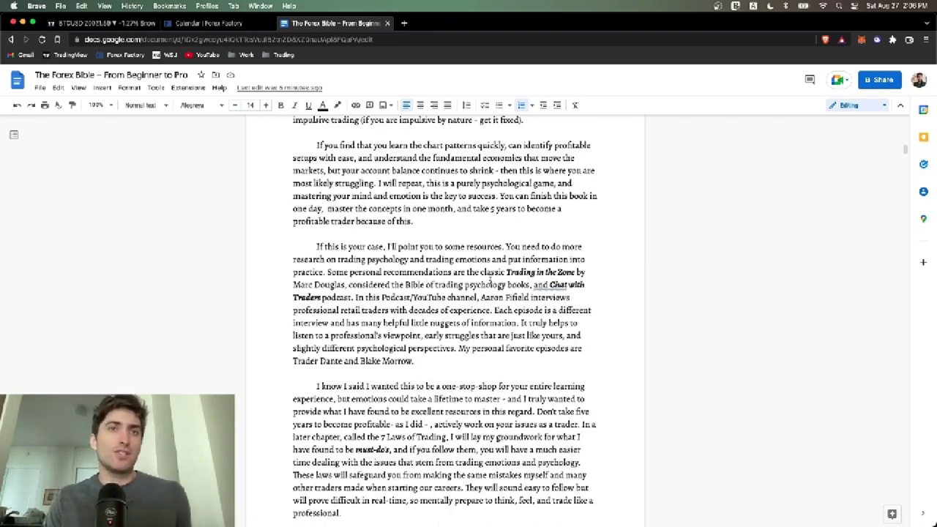
scroll(491, 281, down, 6)
Highlight 'most popular pair EUR/USD' and the pair-price parenthetical in the Pairs paragraph.
scroll(488, 280, down, 1)
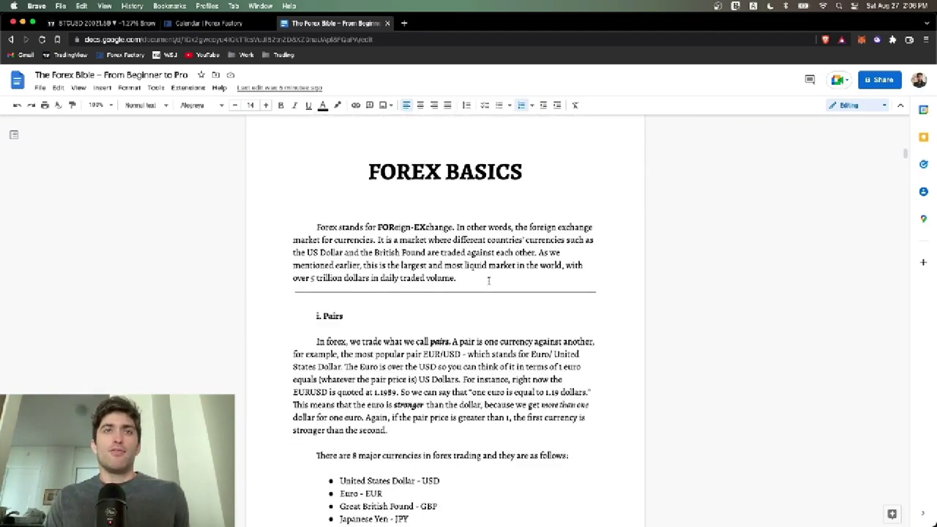
scroll(468, 269, down, 3)
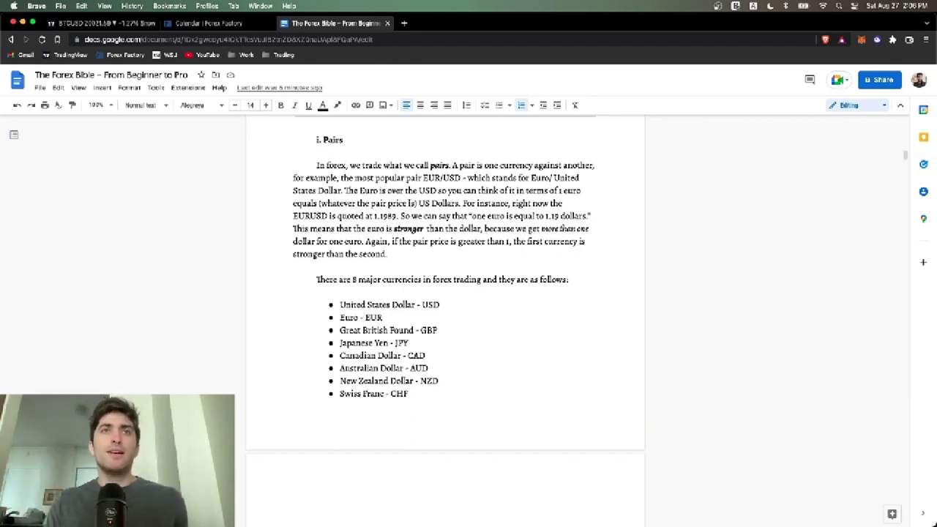
drag(349, 177, 459, 178)
click(455, 178)
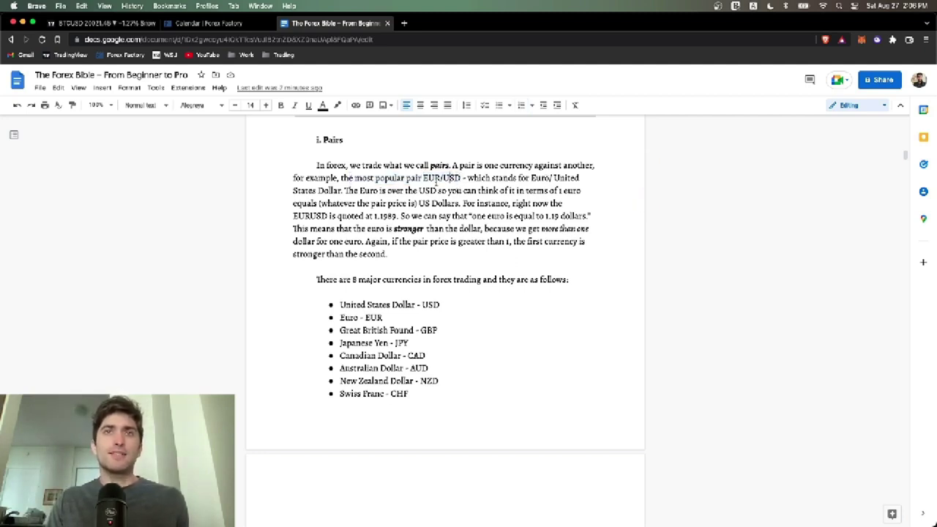
scroll(436, 183, down, 1)
click(375, 177)
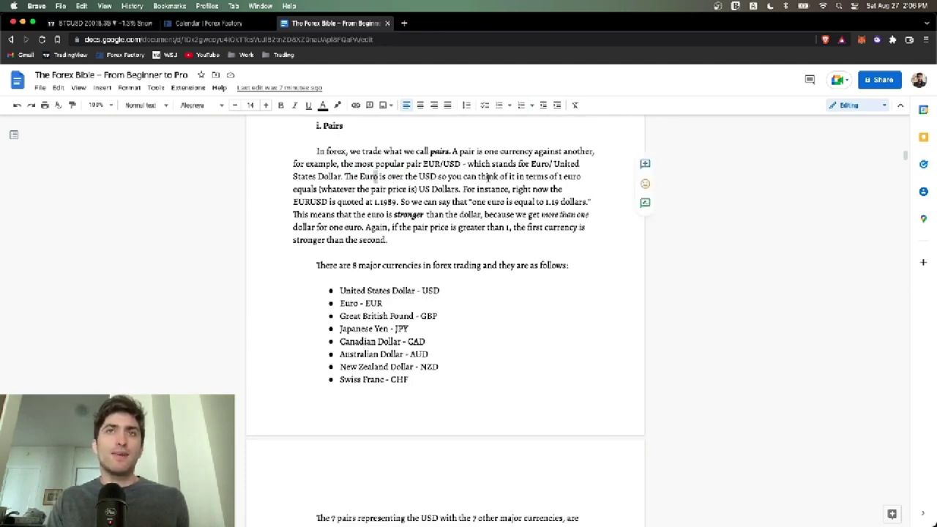
drag(319, 189, 366, 189)
click(422, 189)
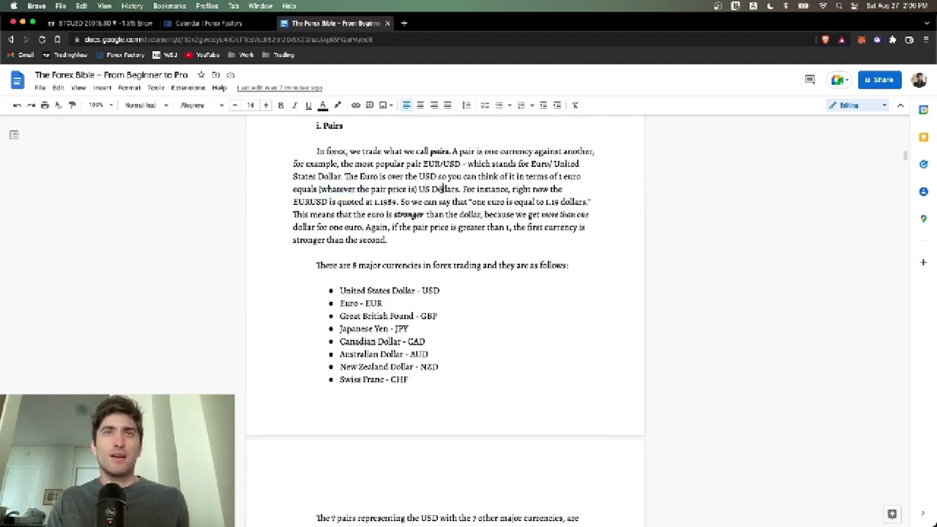
Highlight EUR/USD, then EUR as the base currency and USD as the quote currency.
drag(423, 164, 459, 164)
click(441, 164)
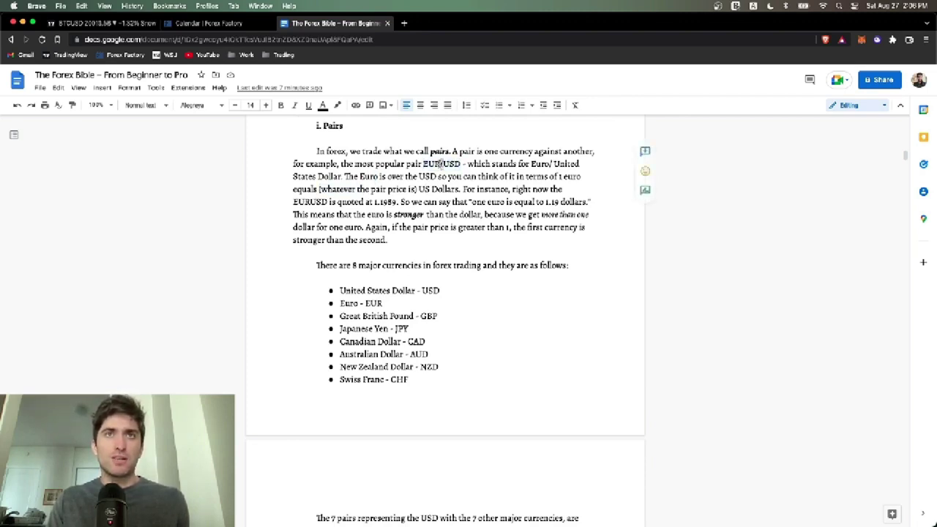
mouse_move(441, 164)
mouse_down()
mouse_move(423, 164)
mouse_move(460, 164)
mouse_move(440, 164)
mouse_up()
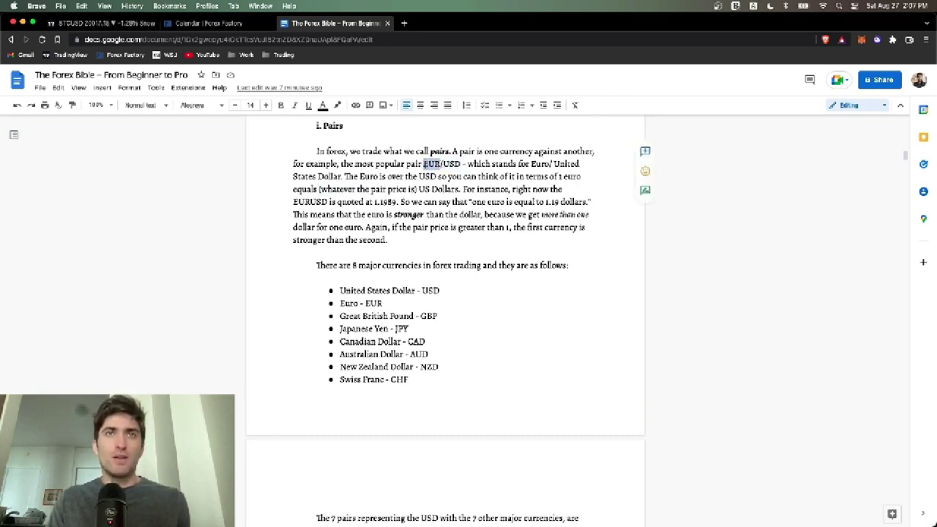
drag(443, 164, 461, 164)
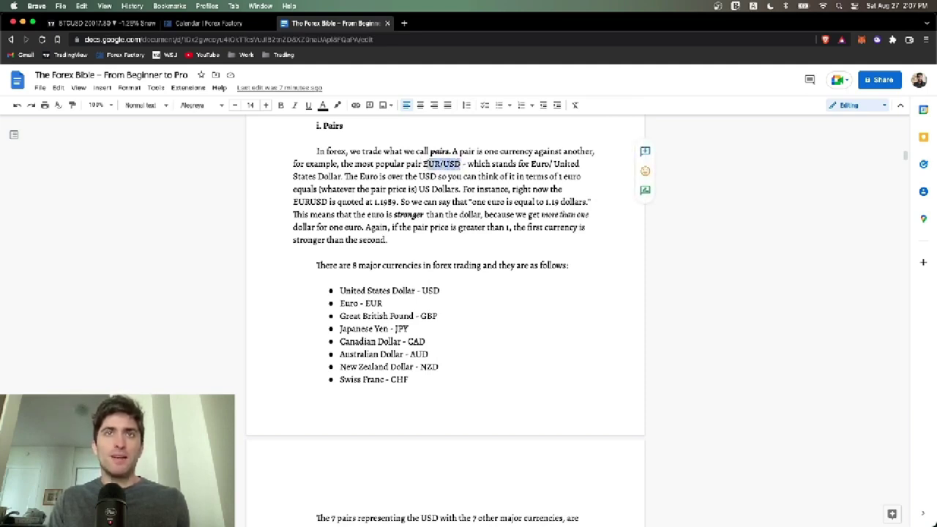
click(423, 164)
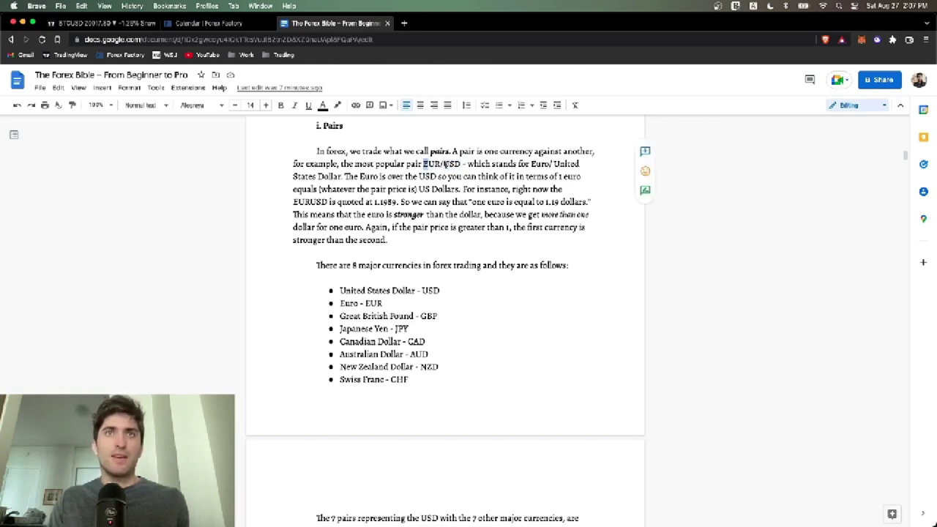
Show the EURUSD chart from the TradingView watchlist.
click(88, 23)
click(925, 97)
click(866, 225)
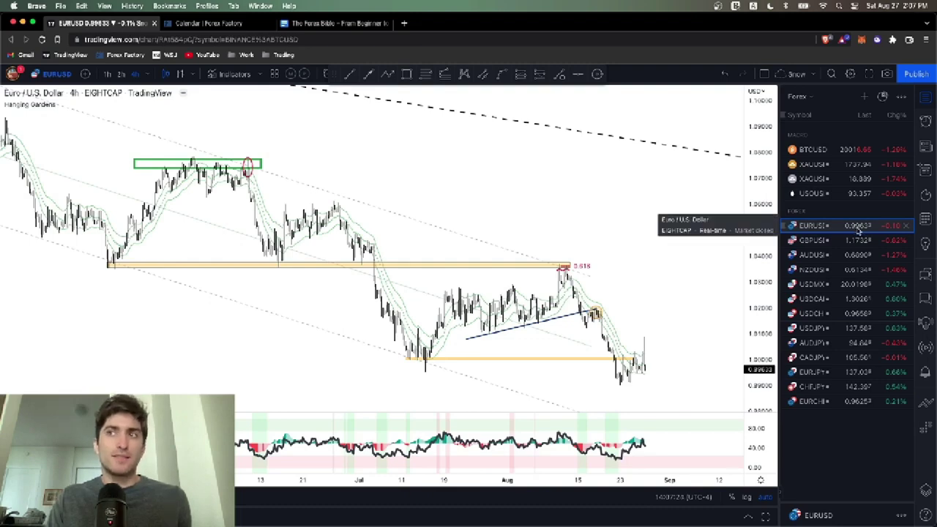
Flip the TradingView chart through USDMXN, USDJPY and CADJPY.
click(344, 24)
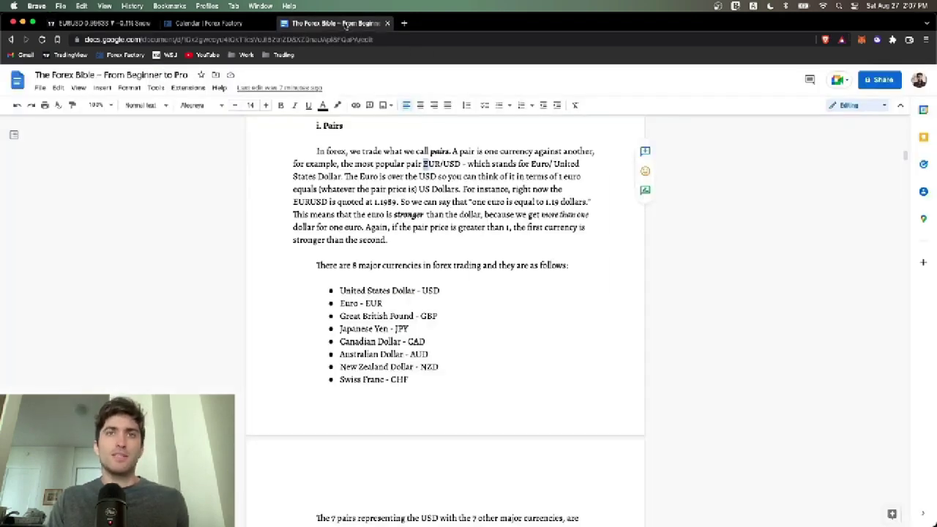
click(99, 24)
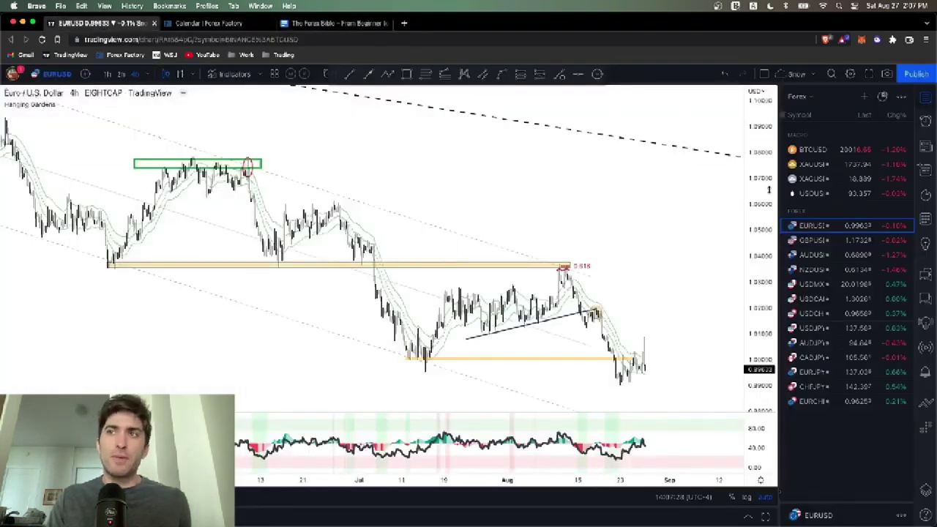
click(841, 285)
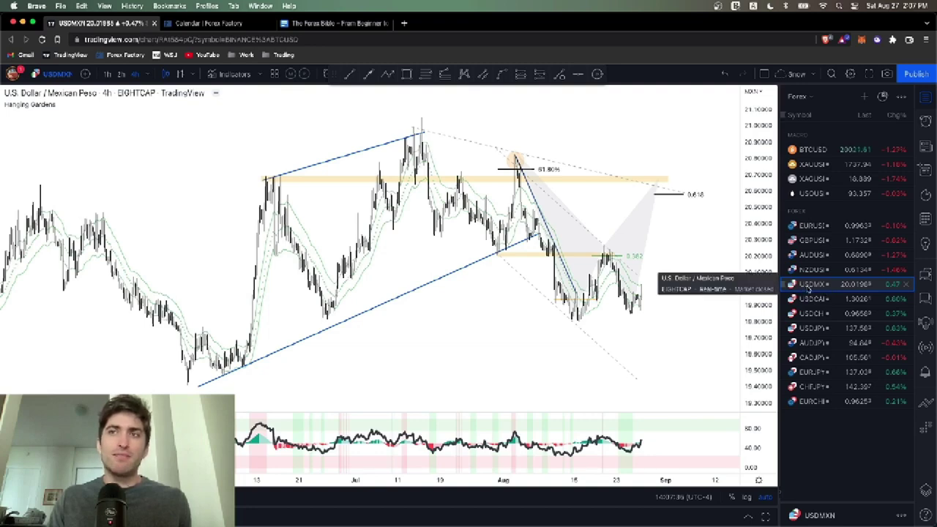
click(819, 329)
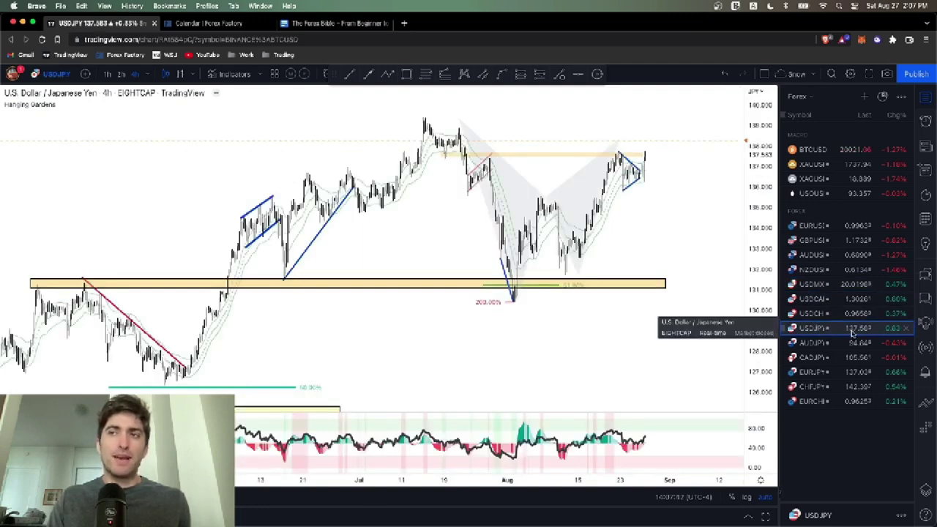
click(842, 356)
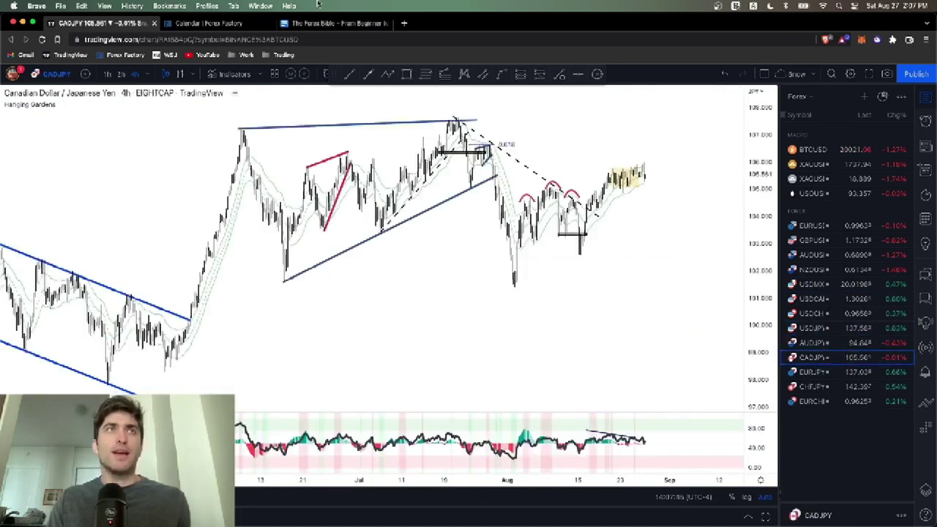
Return to the Forex Bible and scroll further through the Pairs section.
click(310, 25)
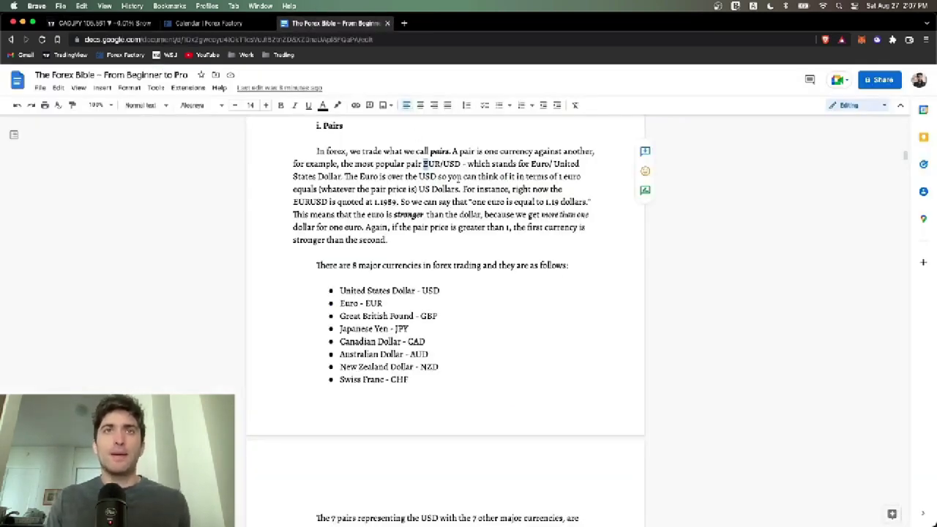
scroll(452, 185, down, 1)
scroll(450, 183, down, 1)
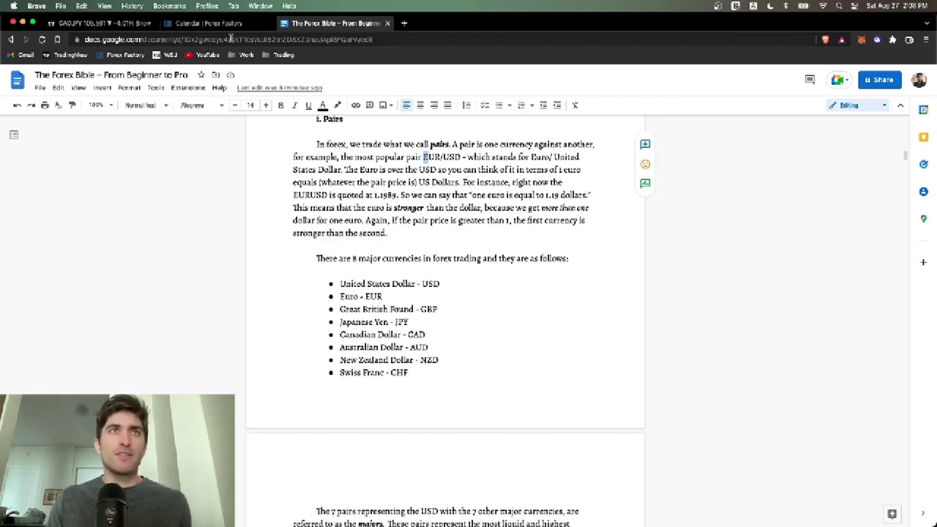
Switch the TradingView chart from EURUSD to the GBPUSD 4-hour chart.
click(117, 23)
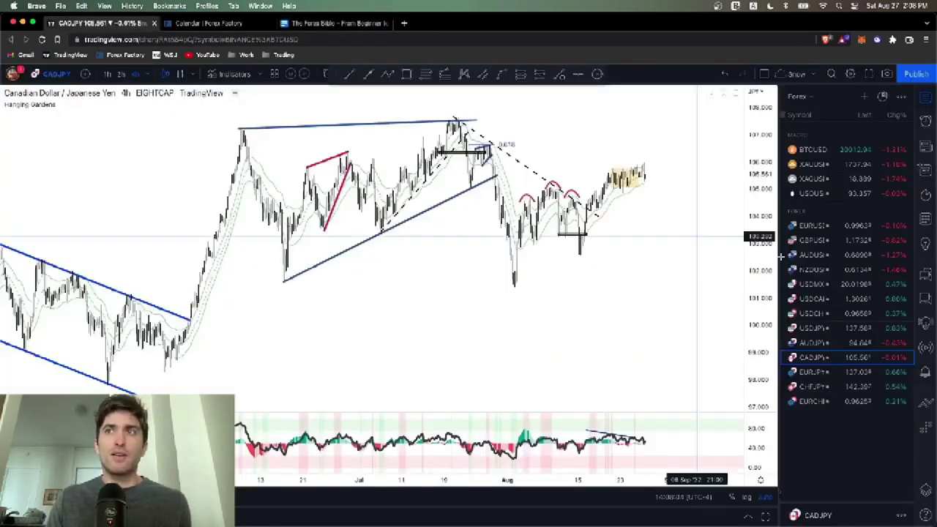
click(814, 226)
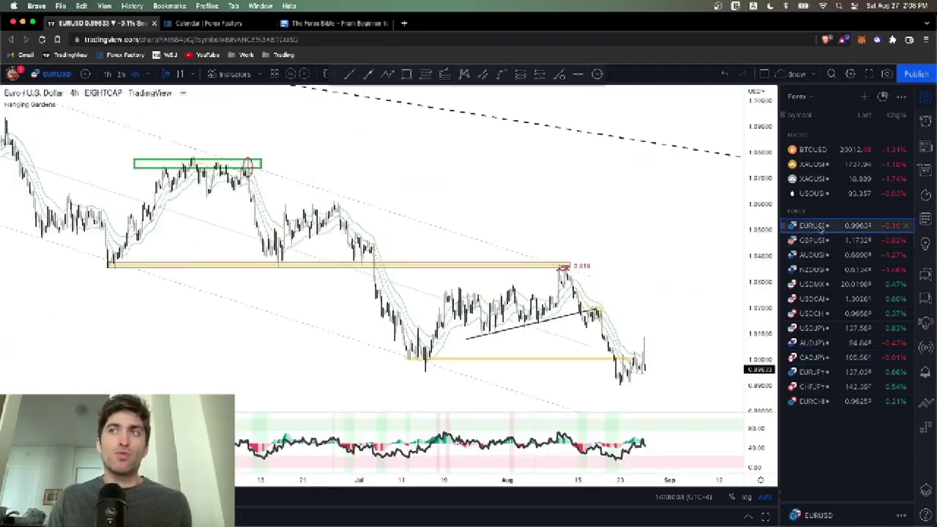
click(818, 241)
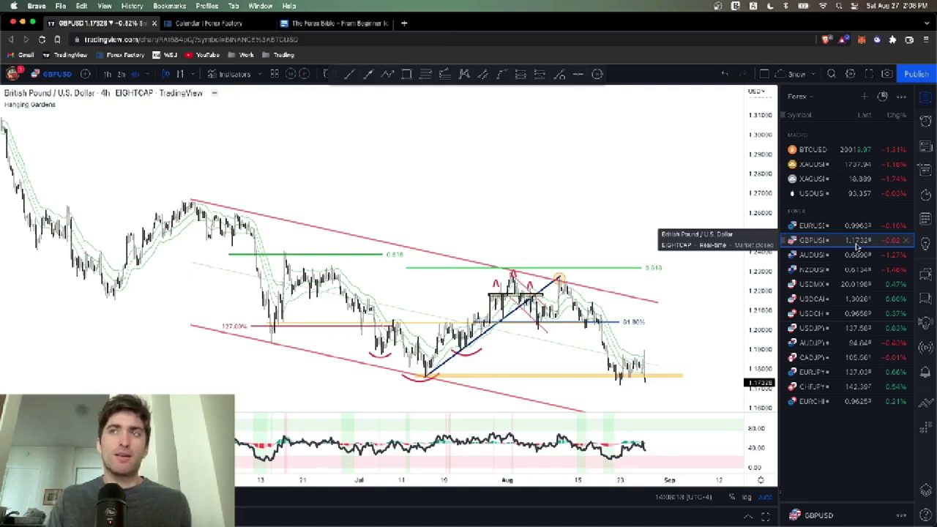
Back in the Forex Bible, highlight USD, Euro, JPY, CAD, AUD, NZD and GBP in the currency list.
click(356, 26)
scroll(554, 245, down, 2)
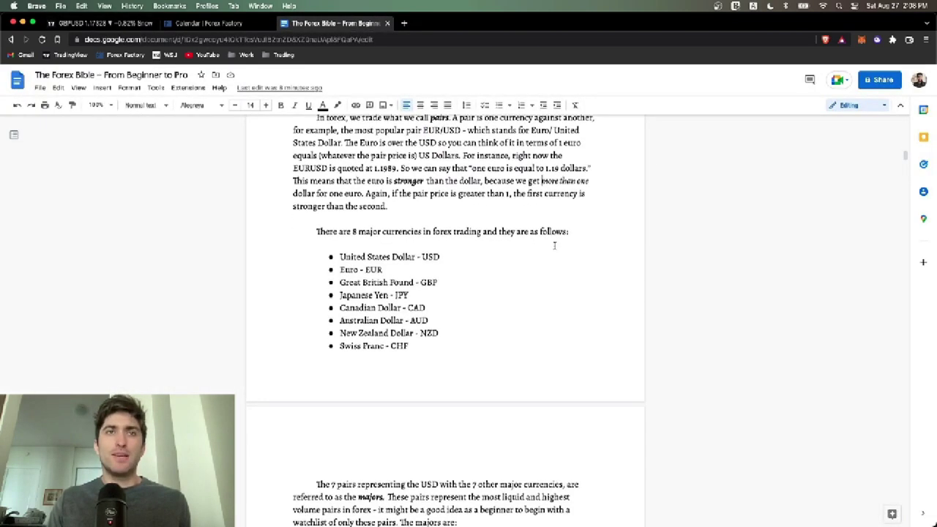
scroll(554, 246, down, 1)
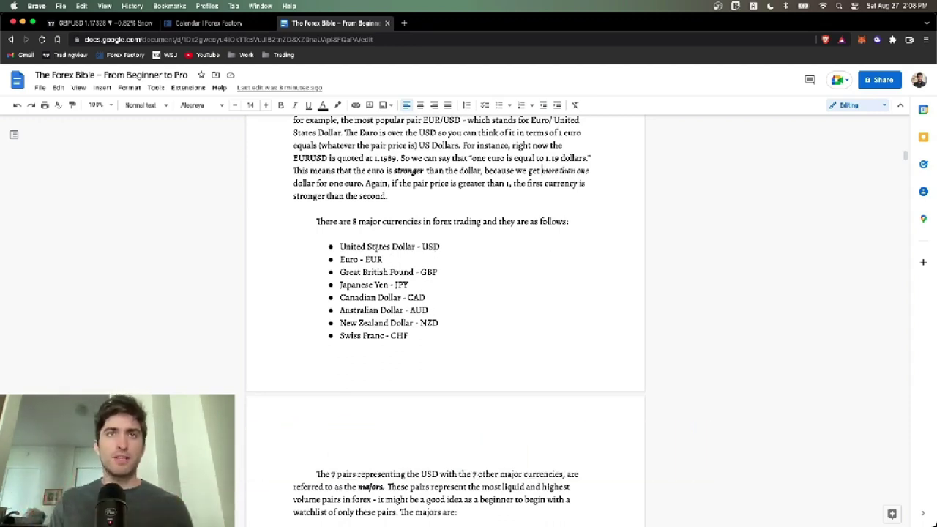
drag(337, 245, 415, 247)
drag(340, 259, 415, 272)
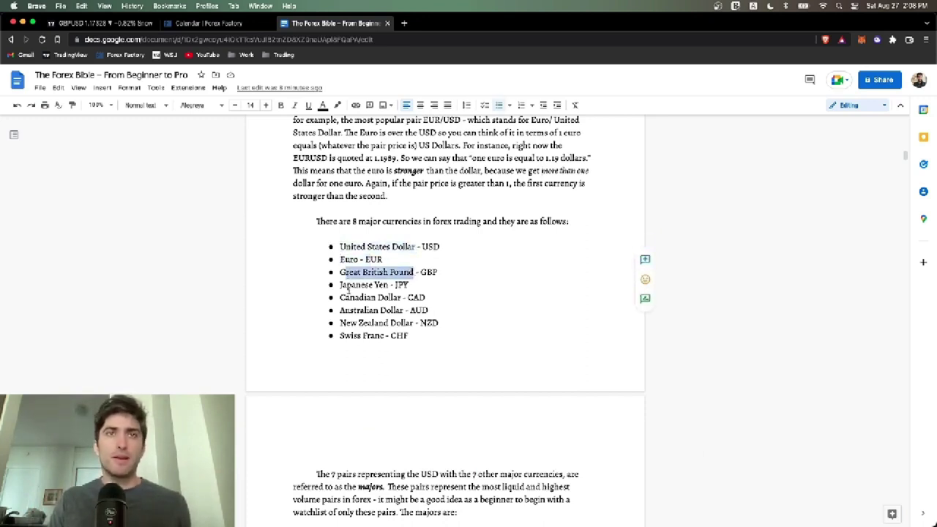
drag(340, 285, 396, 286)
click(414, 285)
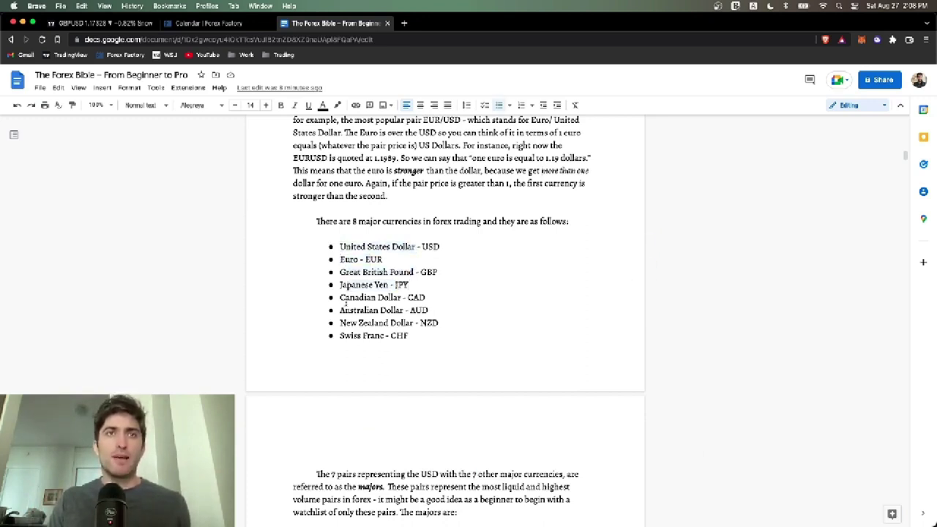
drag(346, 301, 388, 300)
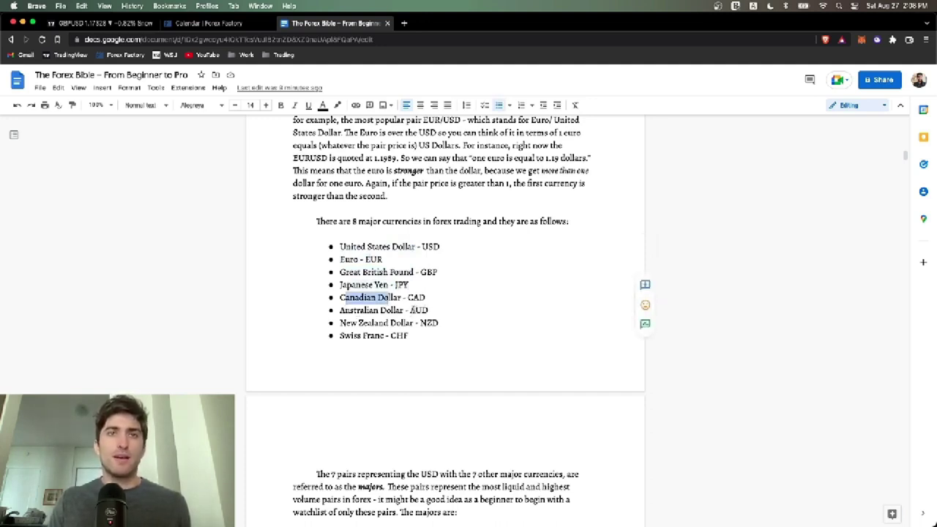
drag(410, 310, 433, 310)
drag(350, 322, 387, 335)
double_click(422, 323)
click(395, 335)
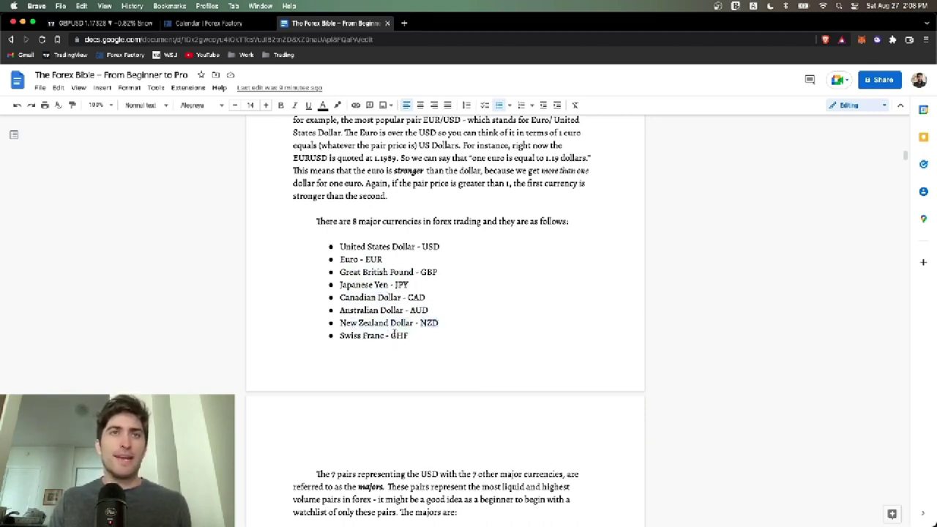
drag(340, 272, 415, 272)
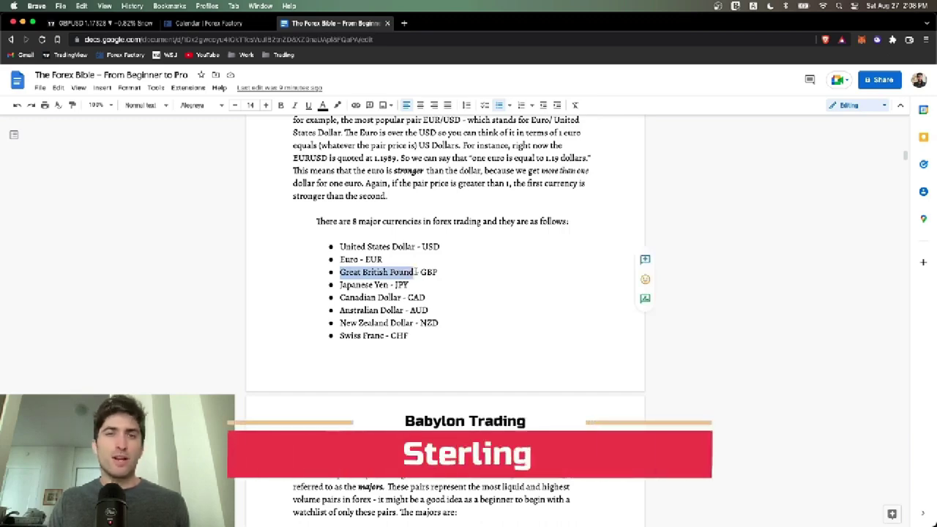
Highlight USD, 'referred to as the majors', EURUSD and GBPUSD in the majors list.
scroll(436, 292, down, 4)
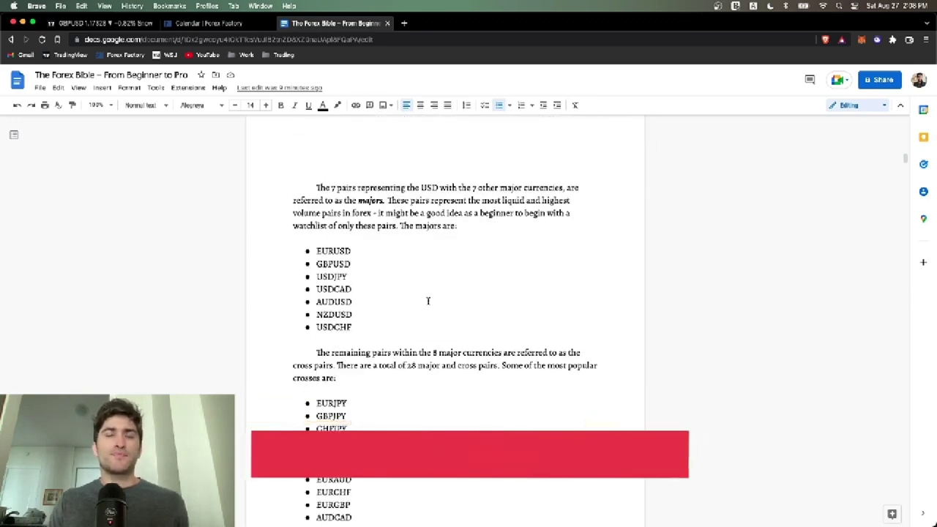
scroll(431, 301, up, 5)
scroll(399, 278, down, 2)
click(389, 258)
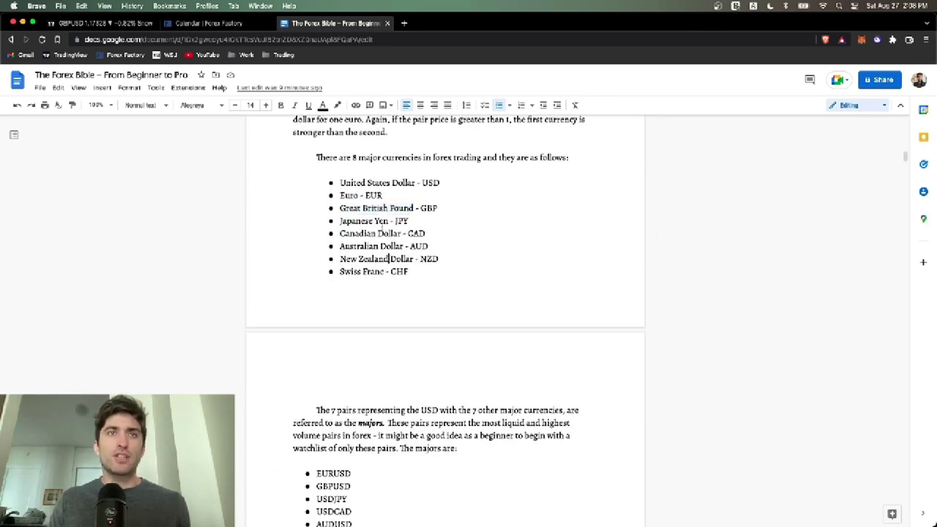
scroll(401, 285, down, 5)
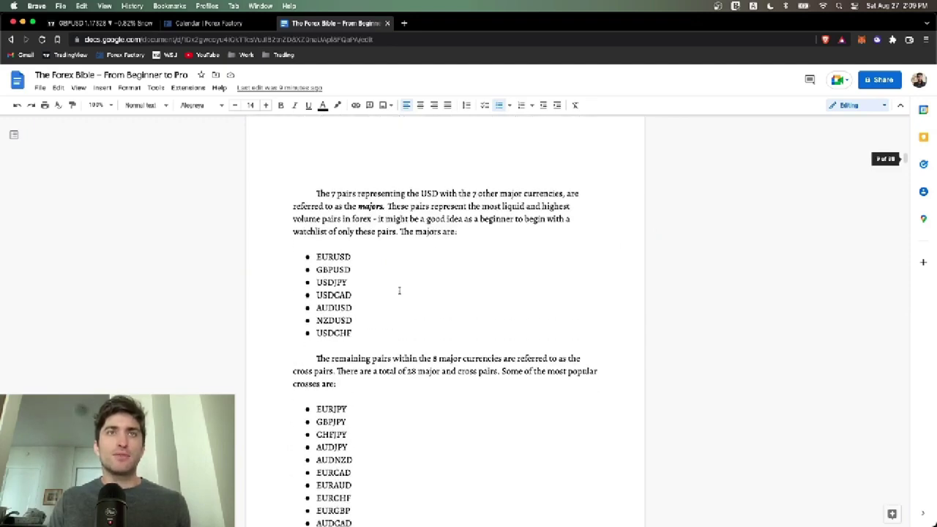
scroll(377, 271, down, 1)
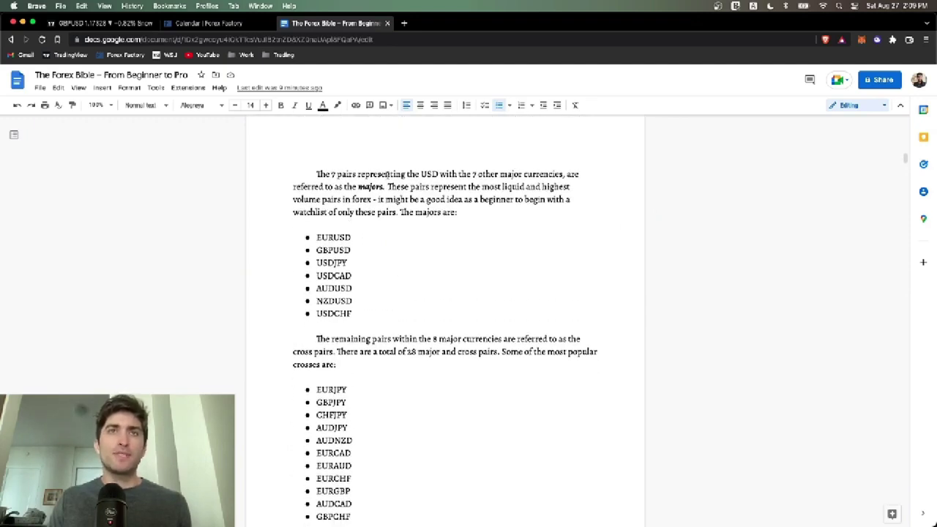
drag(419, 174, 437, 174)
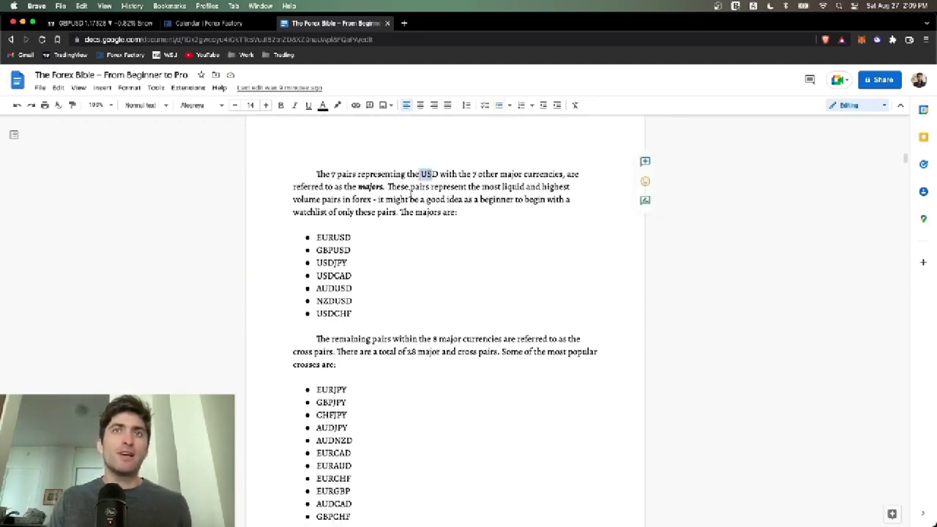
drag(322, 189, 382, 188)
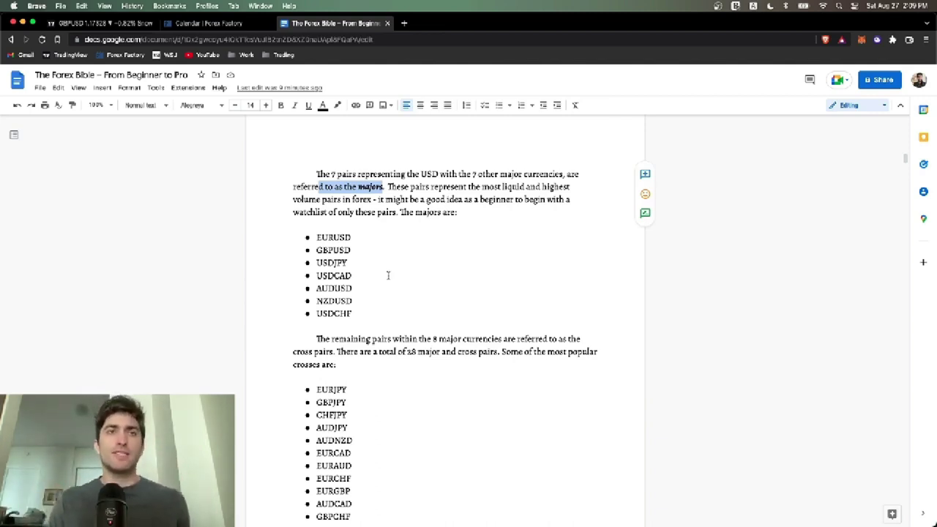
double_click(317, 236)
click(317, 249)
drag(317, 249, 344, 290)
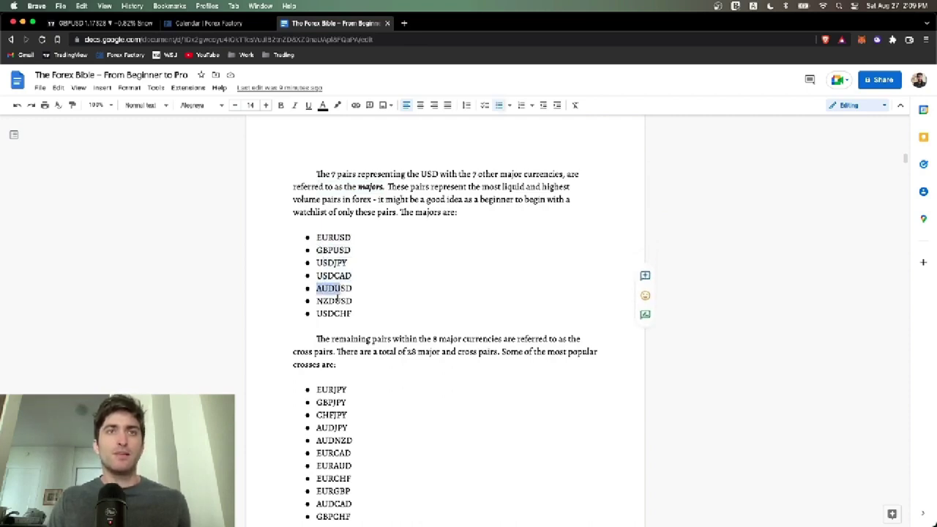
drag(351, 313, 369, 311)
click(372, 308)
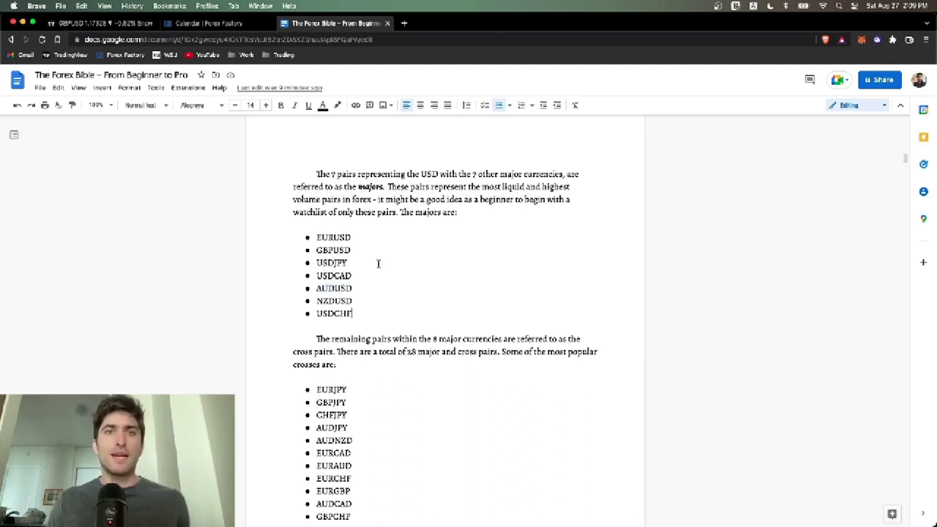
Highlight the term 'cross pairs' and GBPJPY in the crosses list.
scroll(378, 263, up, 5)
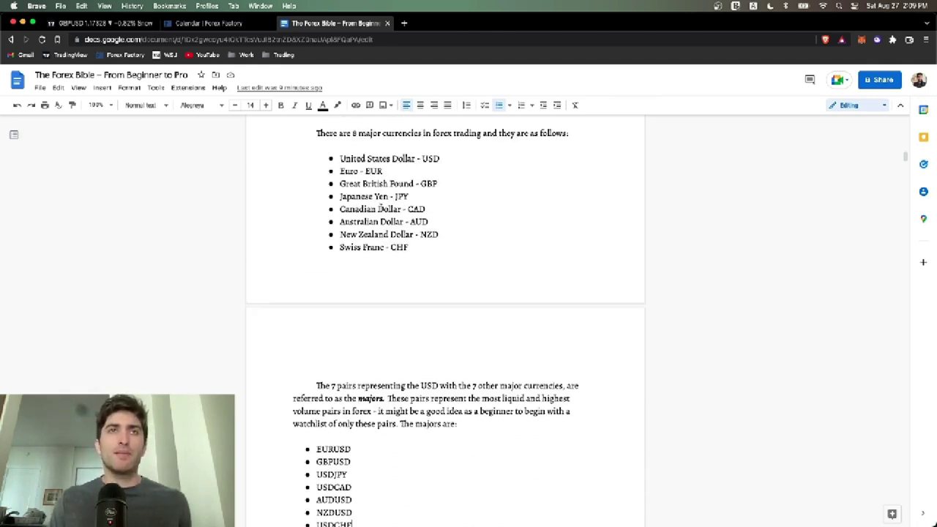
scroll(408, 234, down, 7)
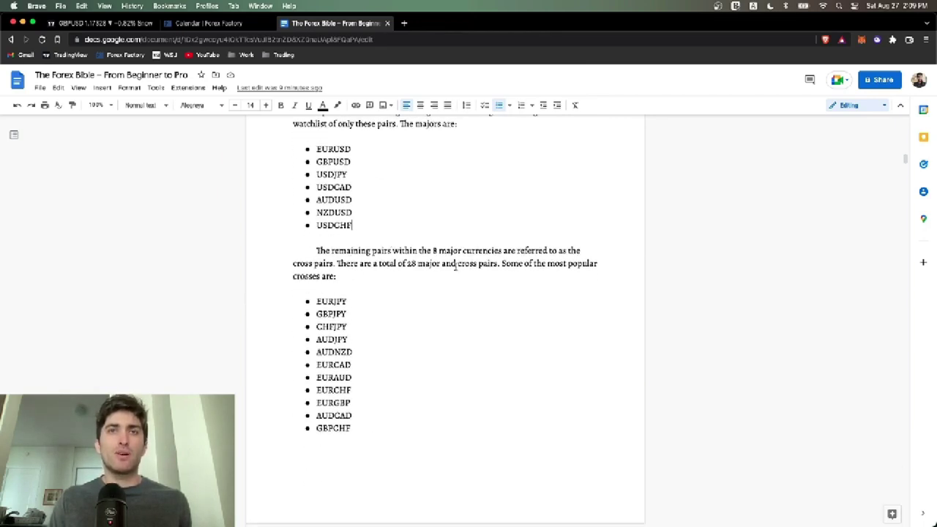
drag(456, 265, 498, 265)
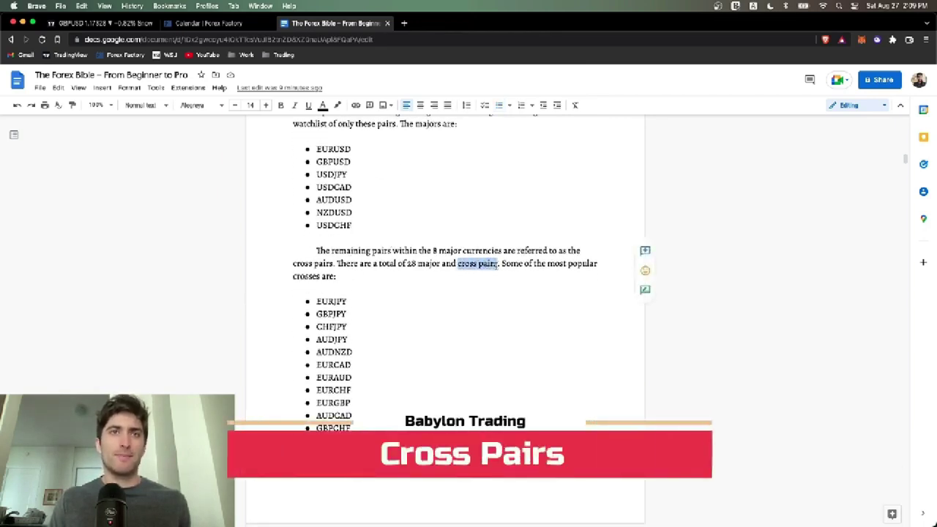
scroll(495, 266, down, 2)
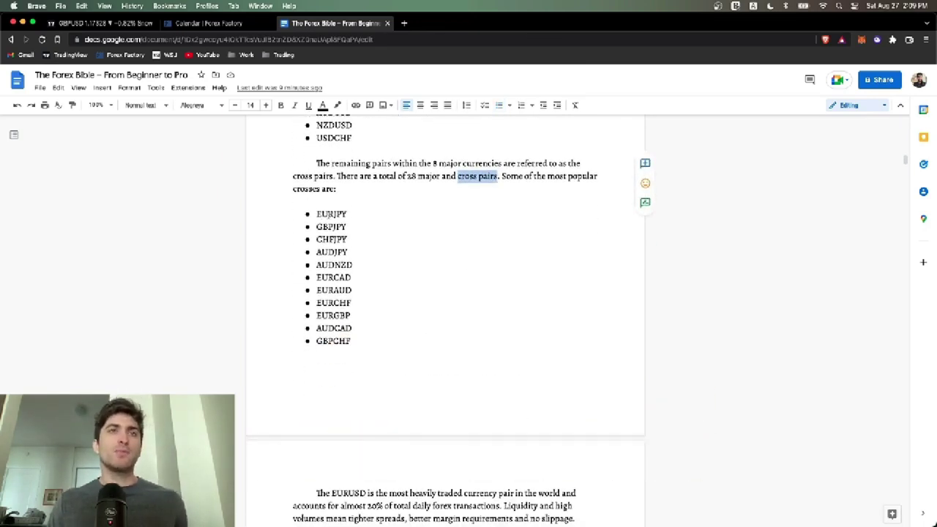
double_click(339, 226)
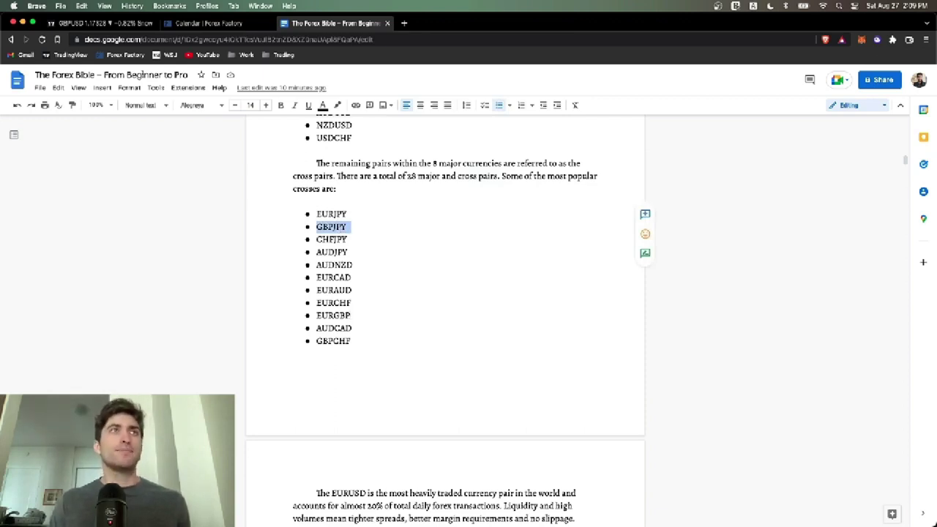
In TradingView, keep the Forex watchlist and flip through EURCHF, EURUSD, NZDUSD and USDMXN charts.
click(70, 23)
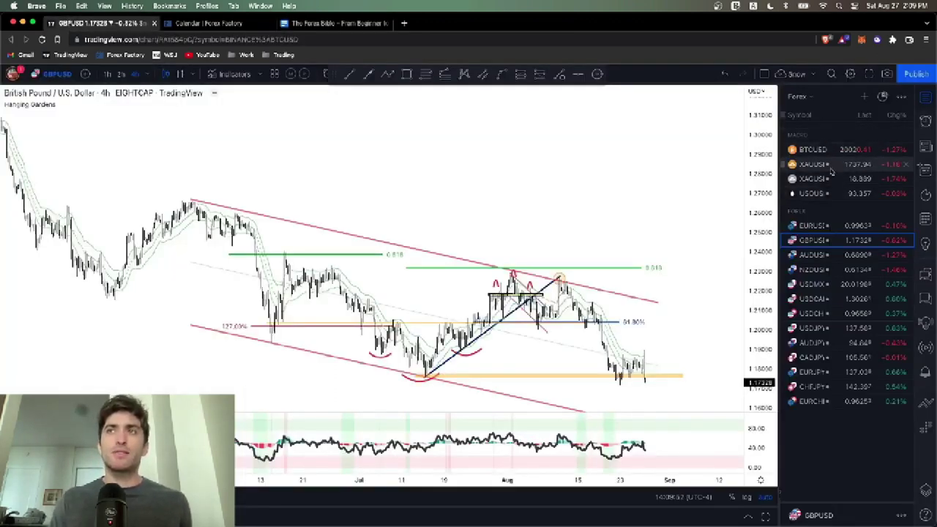
click(799, 96)
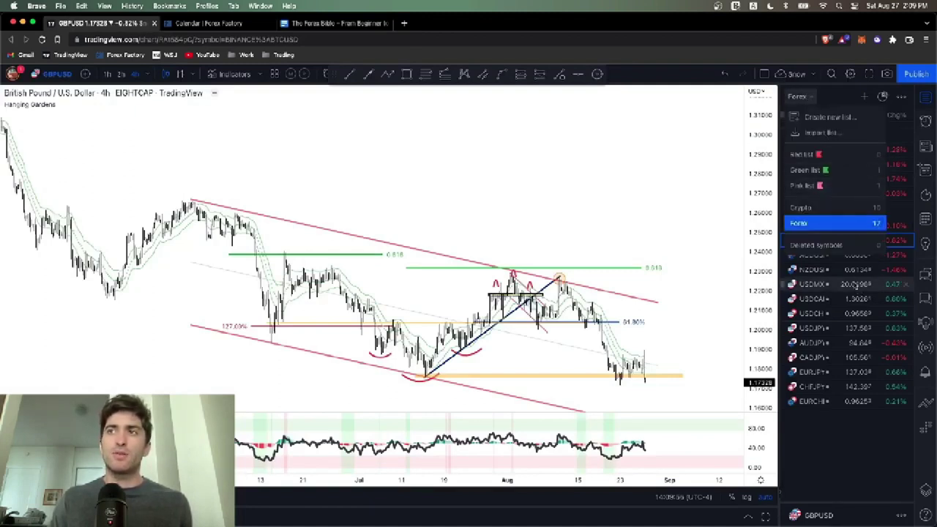
click(843, 446)
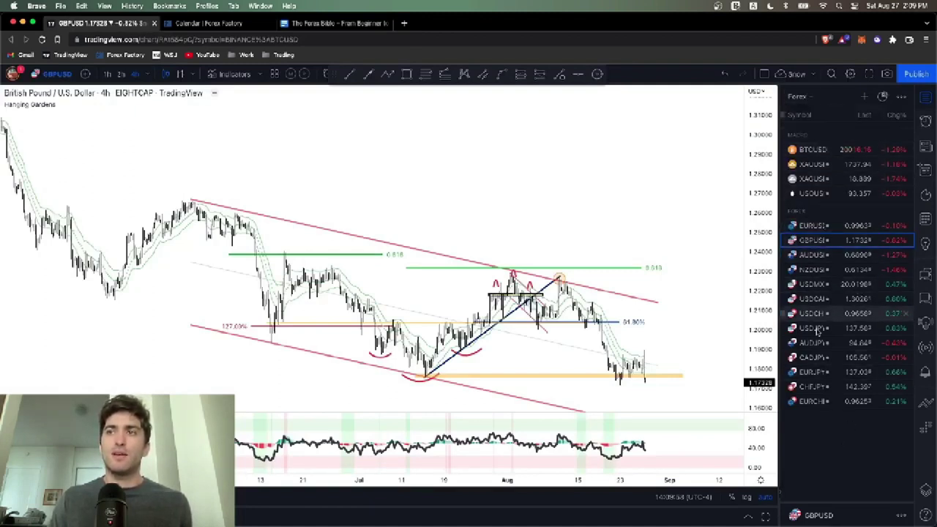
click(820, 402)
key(Up)
key(Up)
click(814, 227)
key(Down)
key(Down)
key(Down)
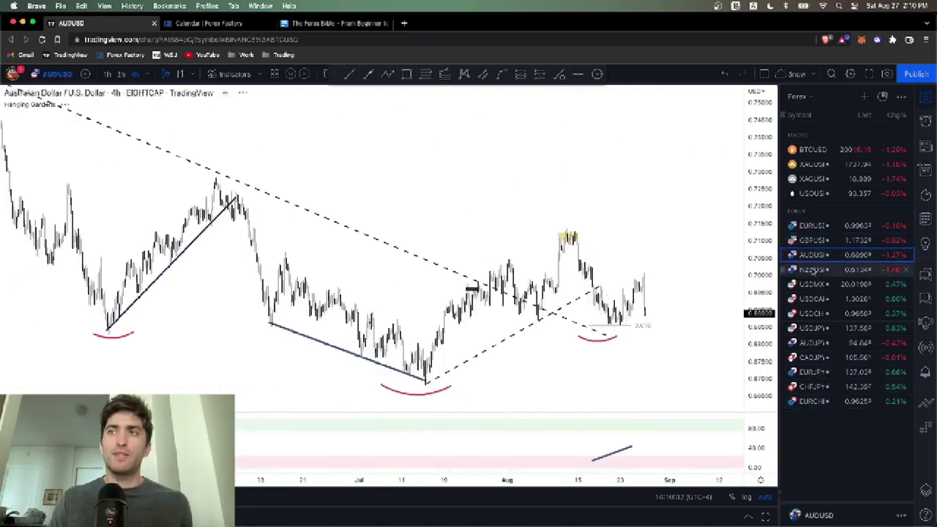
key(Down)
key(Down)
key(Down)
key(Down)
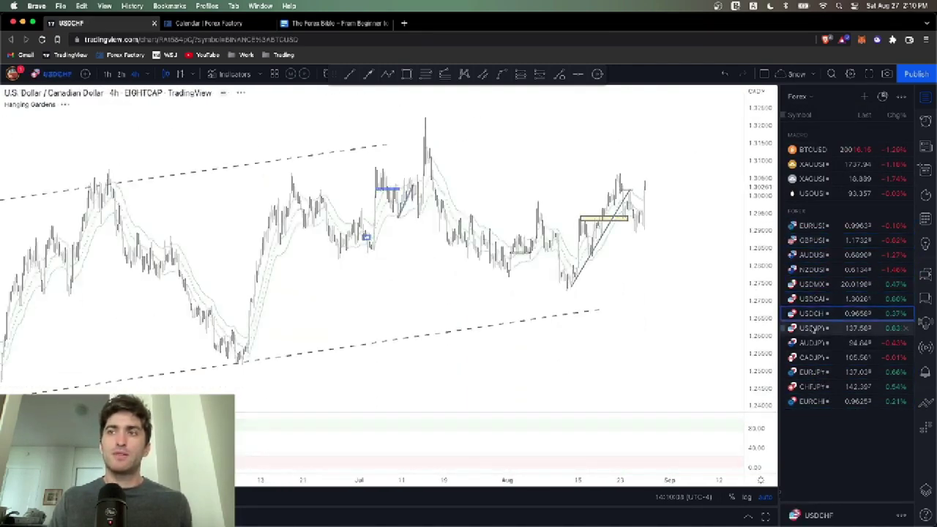
key(Up)
key(Up)
key(Up)
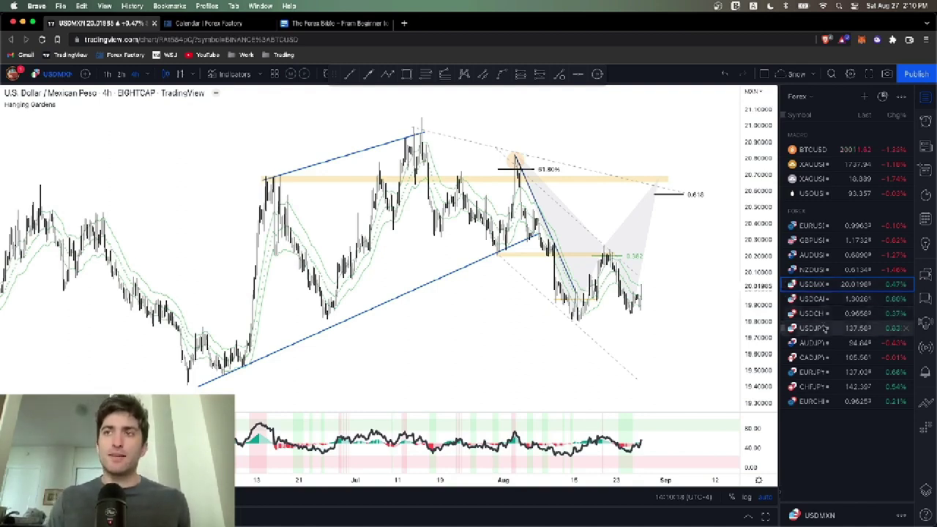
Step through the yen pairs USDJPY, EURJPY and AUDJPY, ending on the EURCHF chart.
click(825, 329)
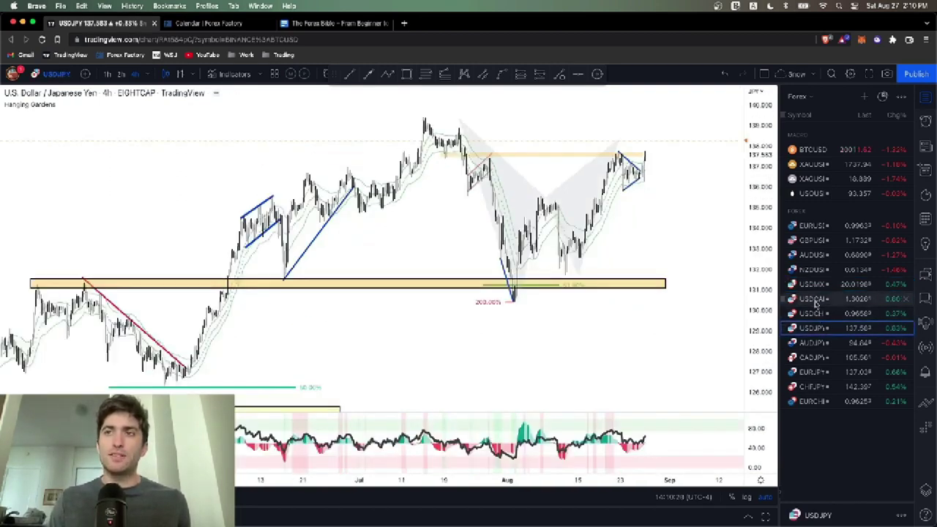
key(Down)
key(Down)
key(Down)
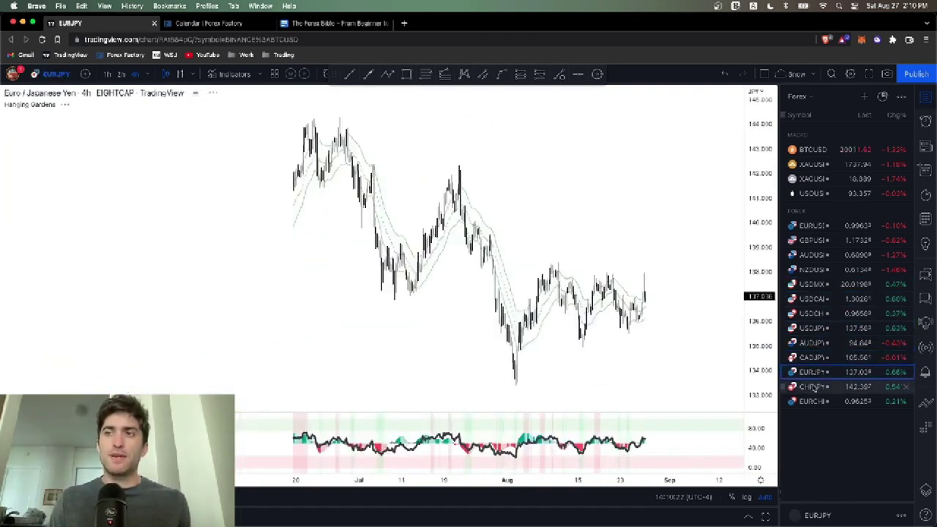
click(815, 387)
key(Up)
key(Up)
key(Up)
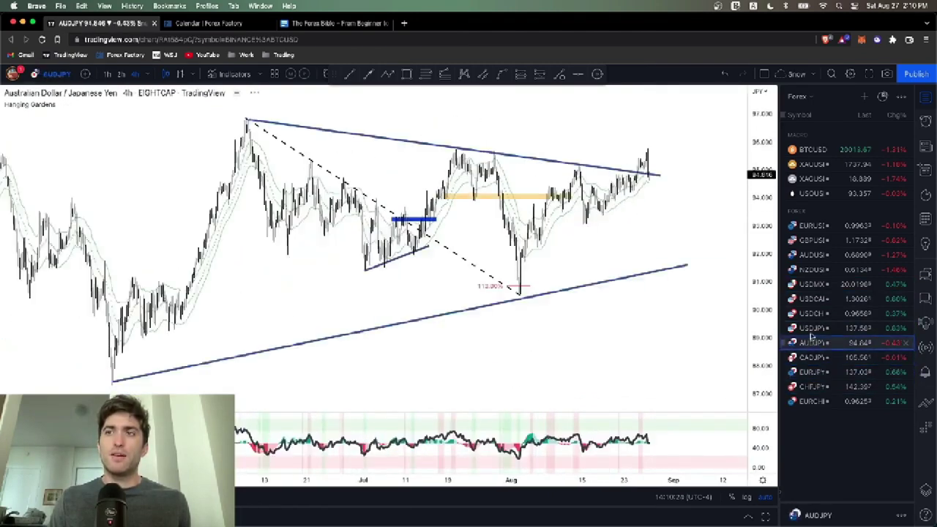
click(812, 329)
click(829, 402)
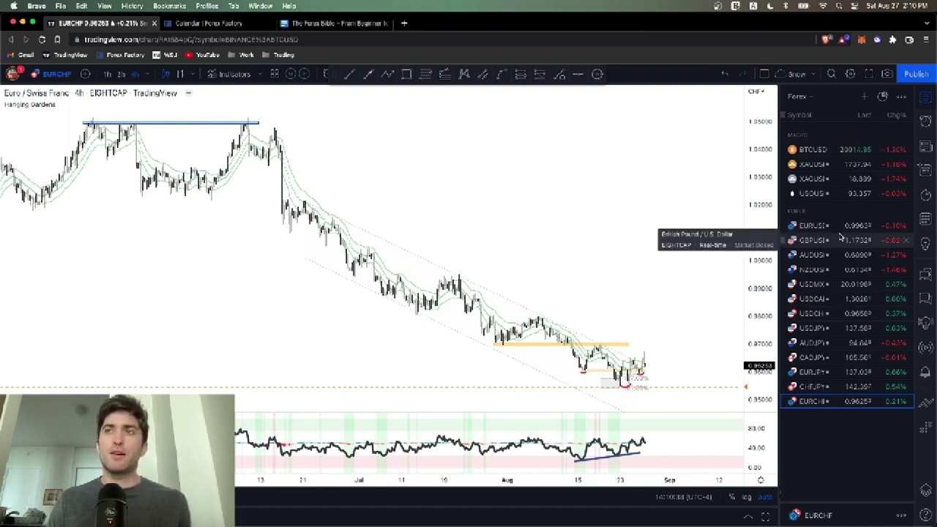
Highlight '28 major and cross pairs' in the doc, revisit the EURCHF chart, then return to the doc.
click(326, 26)
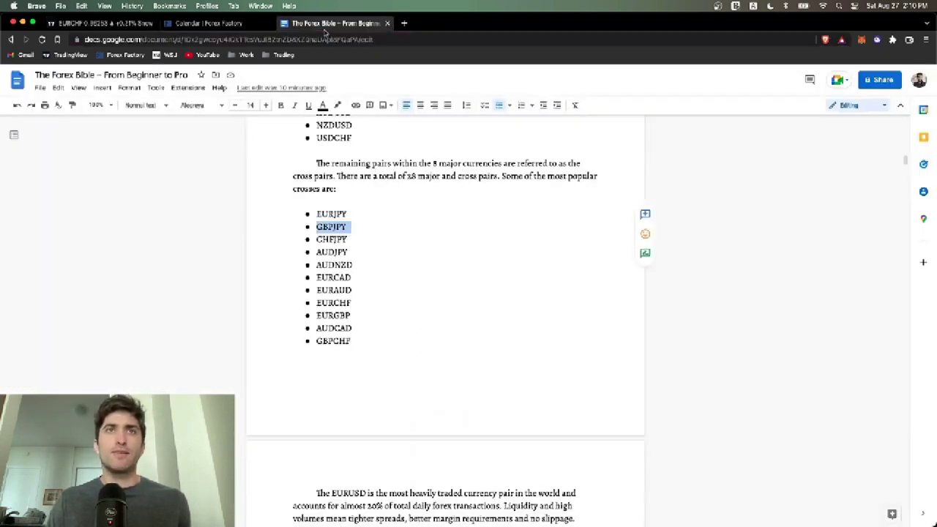
drag(402, 175, 485, 174)
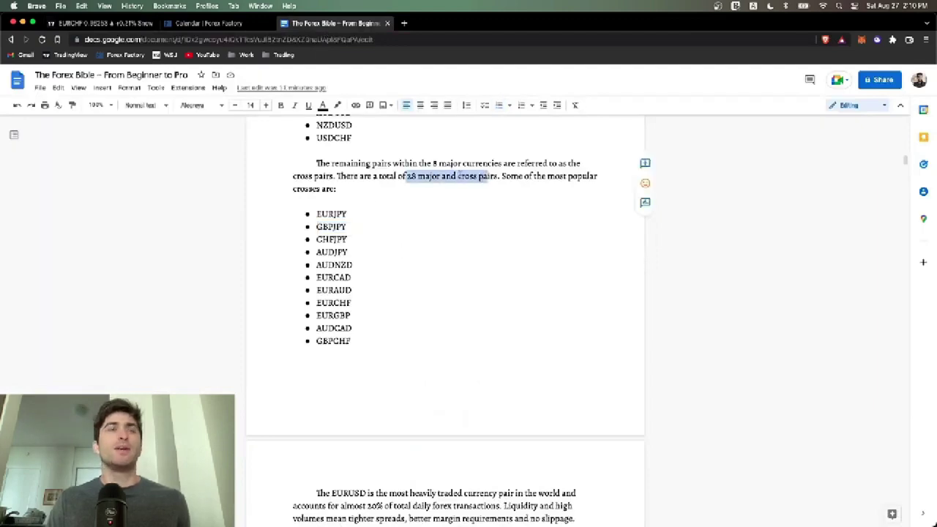
click(77, 22)
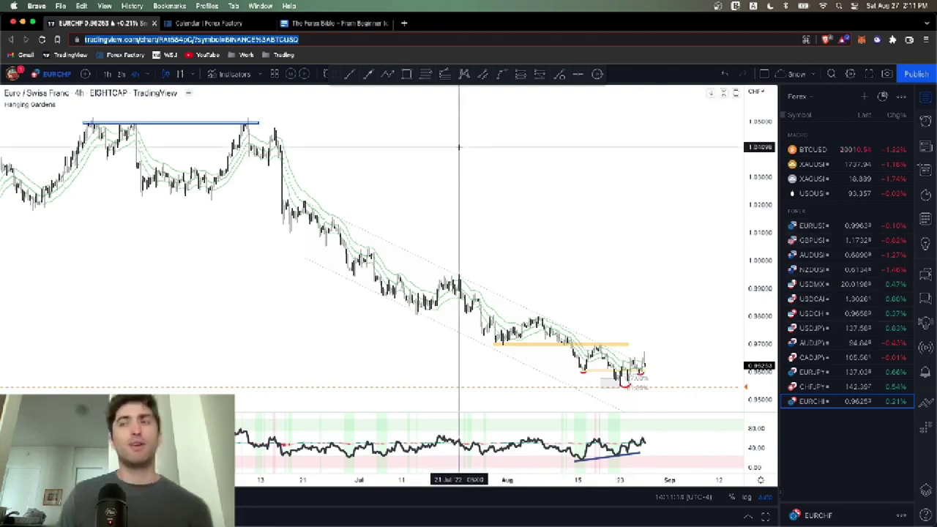
click(333, 22)
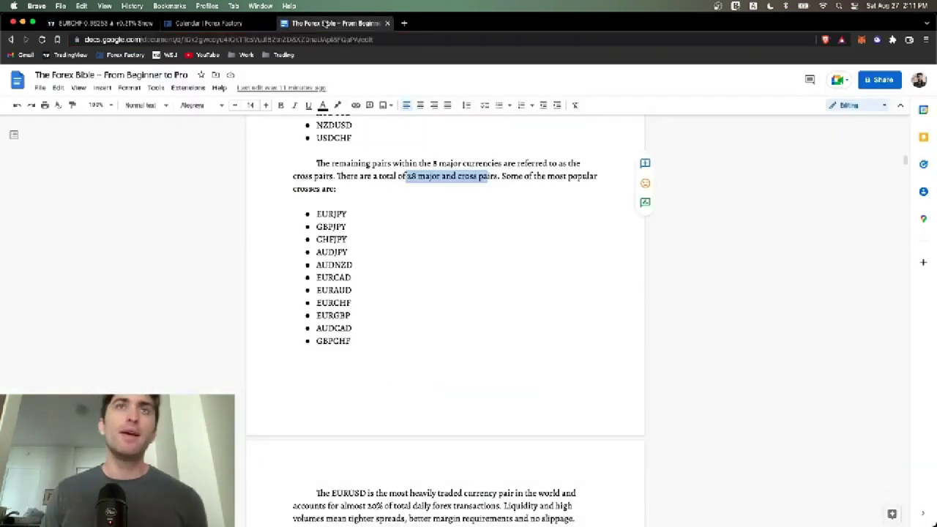
Highlight the list of exotic pairs and the whole exotics paragraph, then scroll to the Pips section.
click(421, 208)
scroll(421, 209, down, 8)
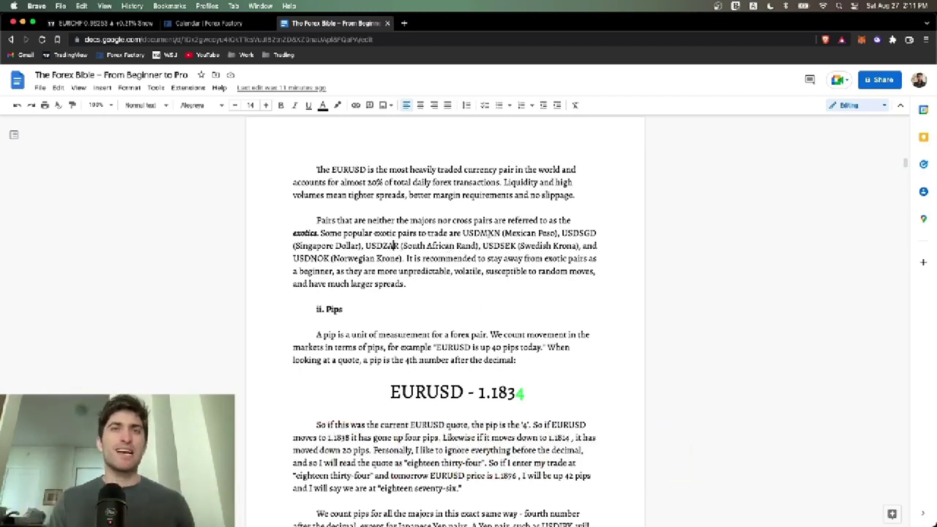
drag(401, 258, 330, 247)
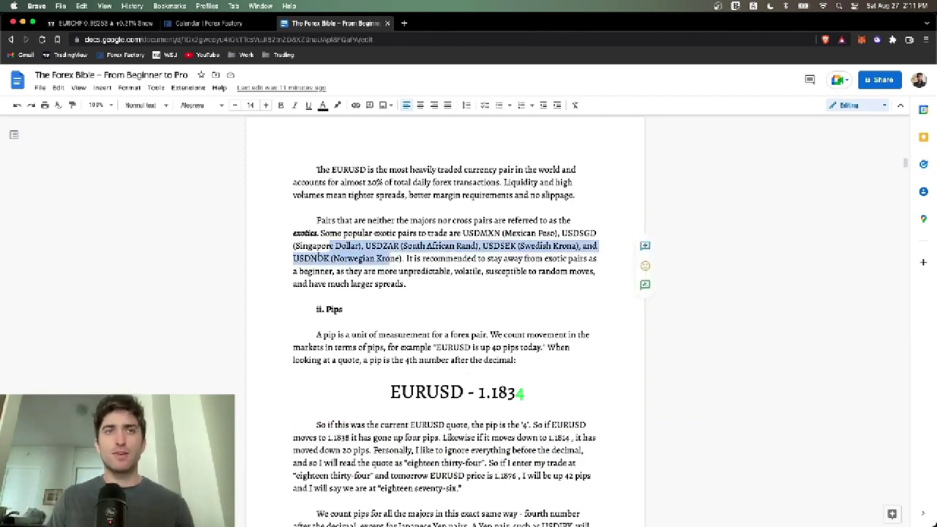
click(316, 258)
triple_click(500, 247)
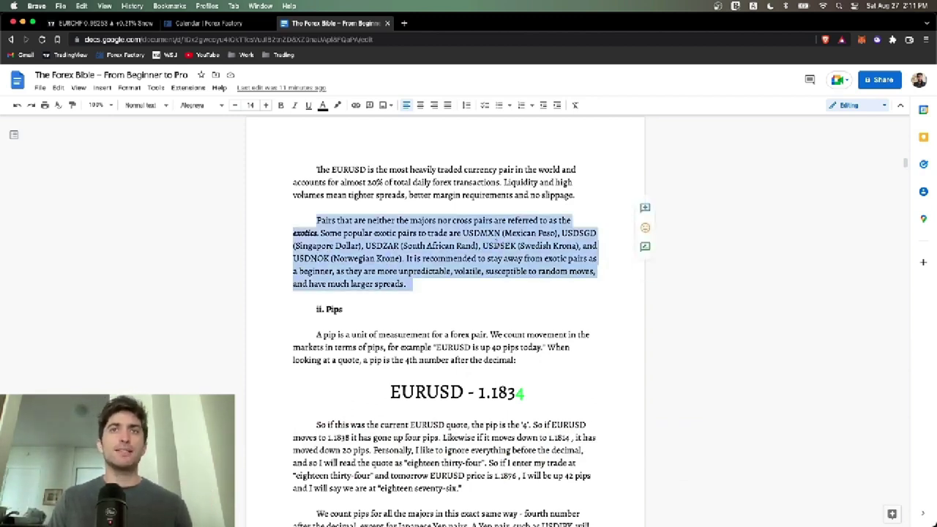
click(496, 247)
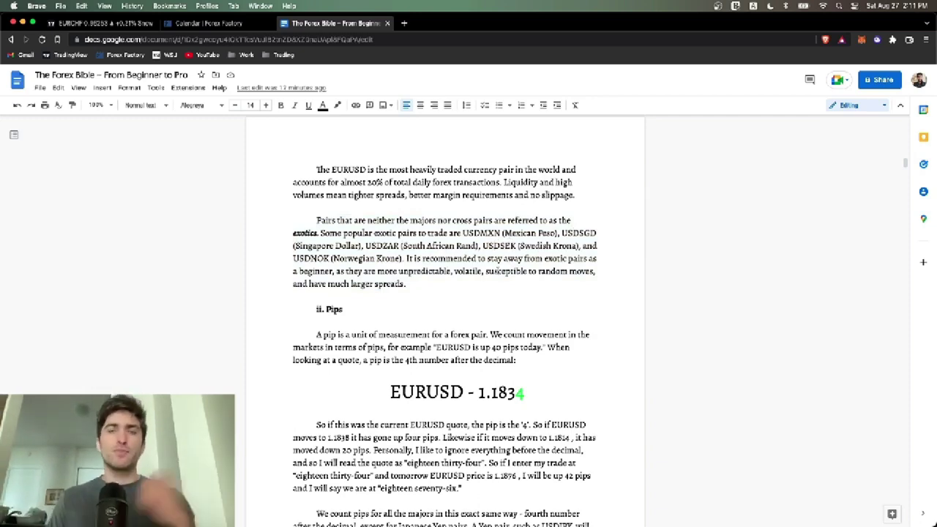
scroll(497, 271, down, 5)
scroll(494, 270, up, 3)
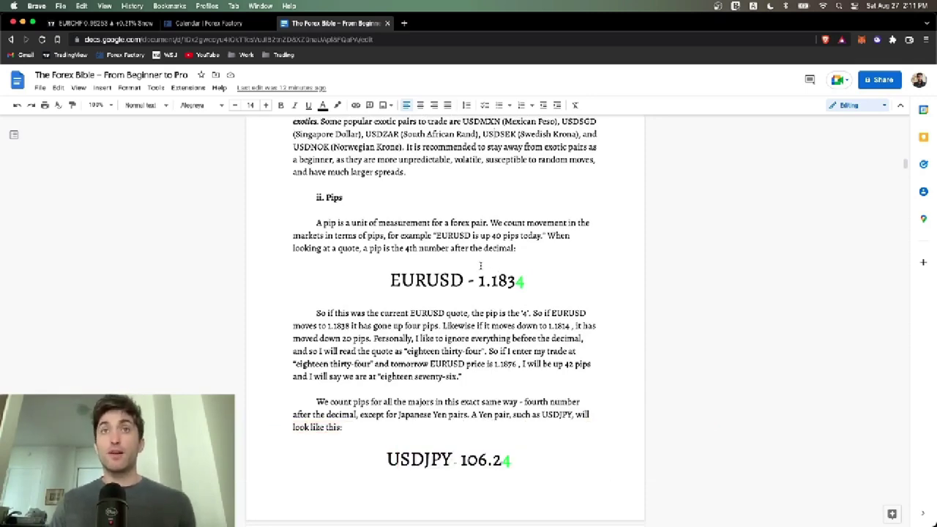
scroll(480, 266, down, 2)
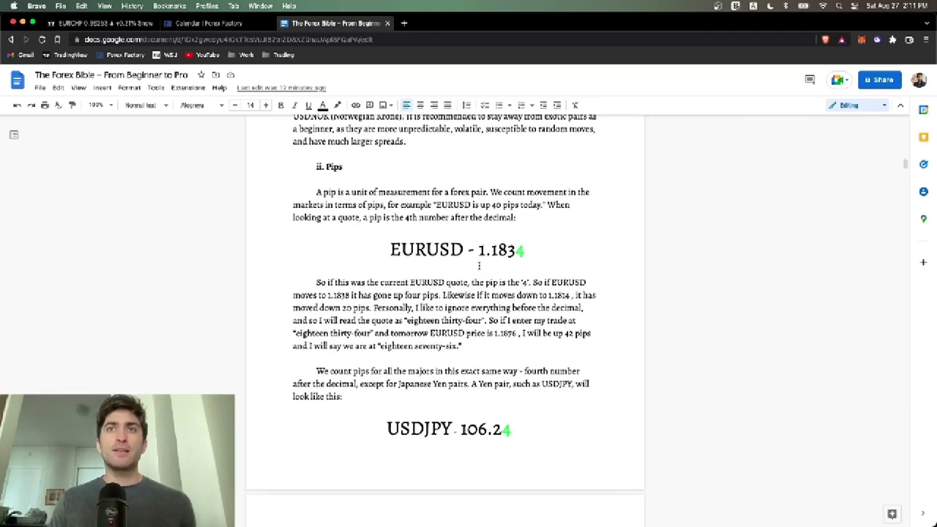
scroll(480, 266, down, 1)
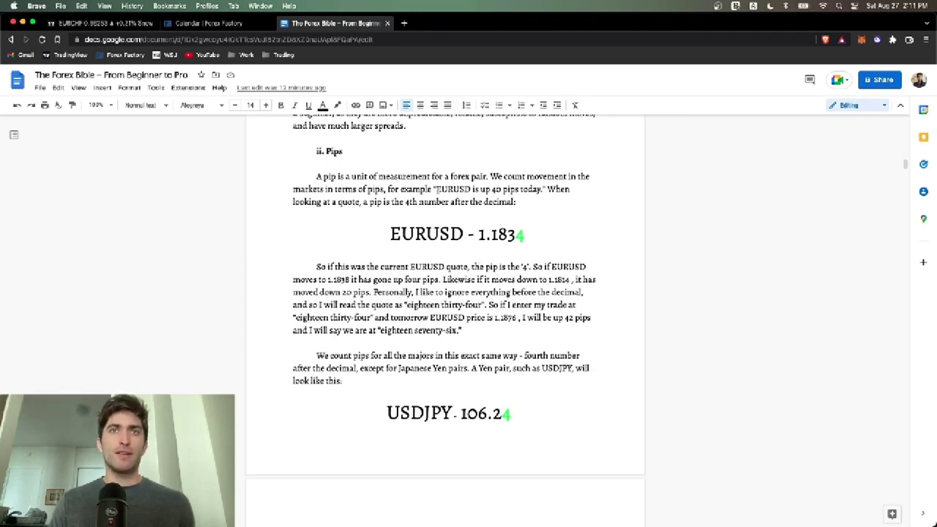
drag(437, 189, 470, 189)
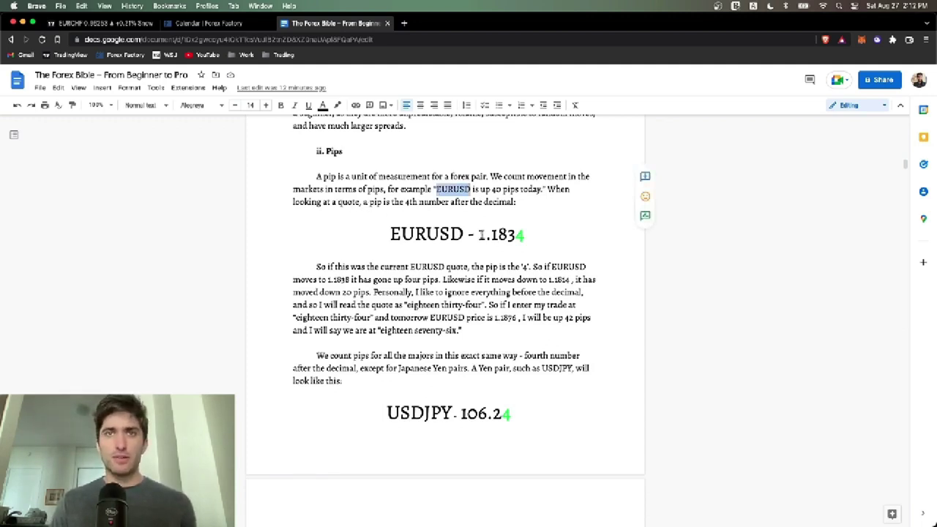
drag(490, 234, 521, 235)
Edit the last digits of the Pips example so EURUSD reads 1.1845.
click(522, 236)
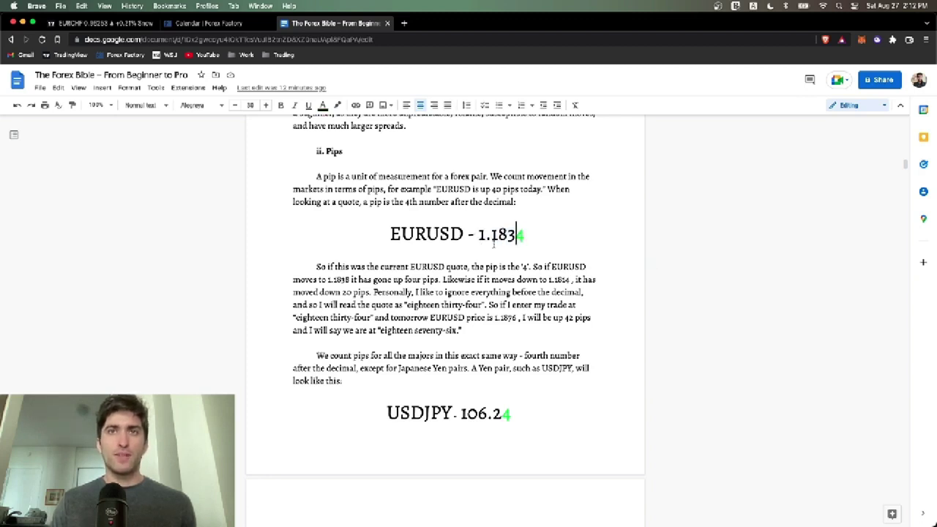
drag(516, 235, 529, 242)
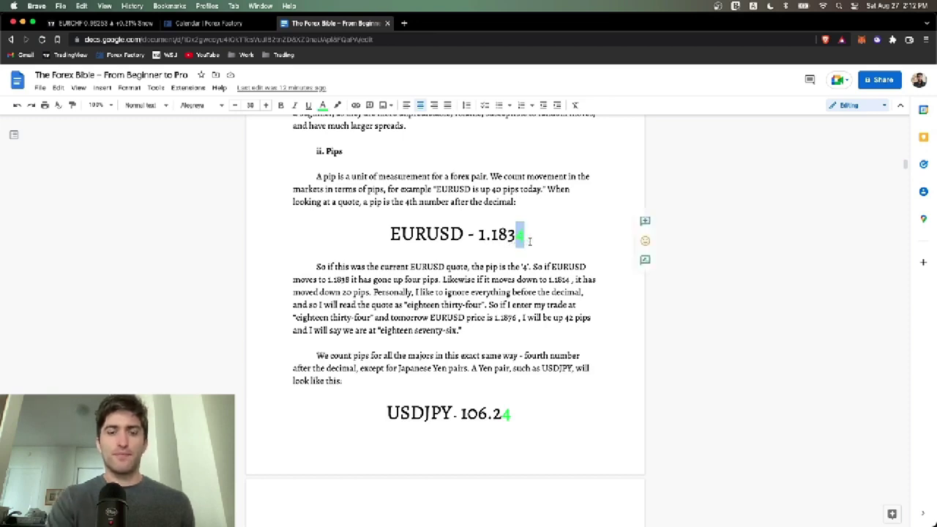
text(5)
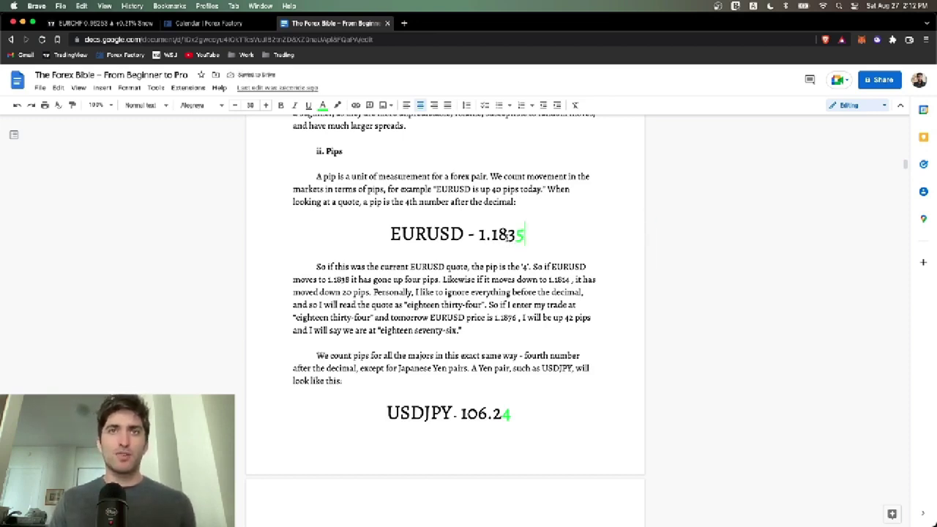
mouse_move(515, 235)
mouse_down()
mouse_move(526, 237)
mouse_move(500, 234)
mouse_up()
text(4)
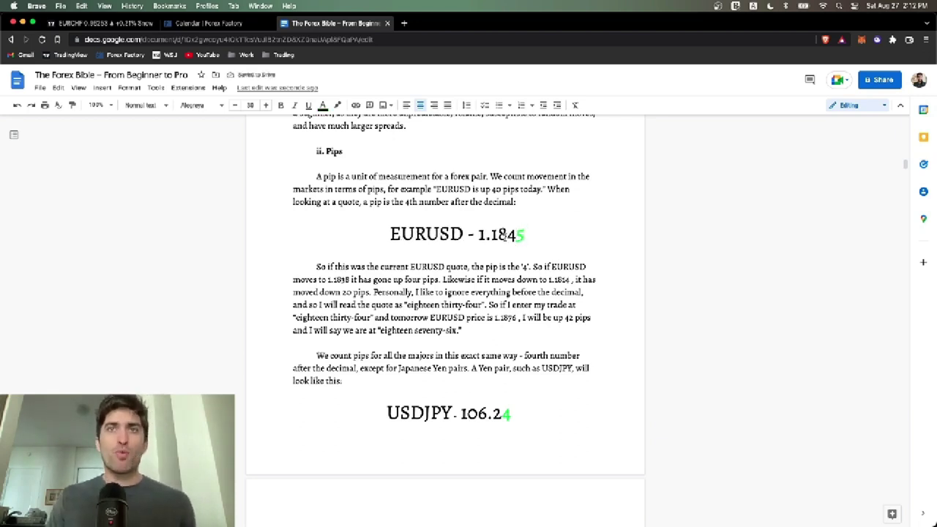
drag(501, 234, 479, 235)
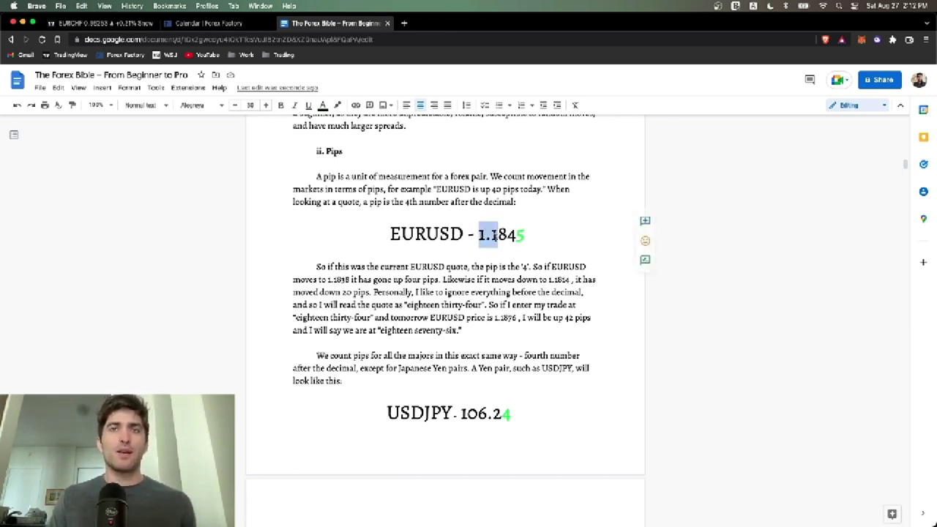
drag(497, 234, 524, 235)
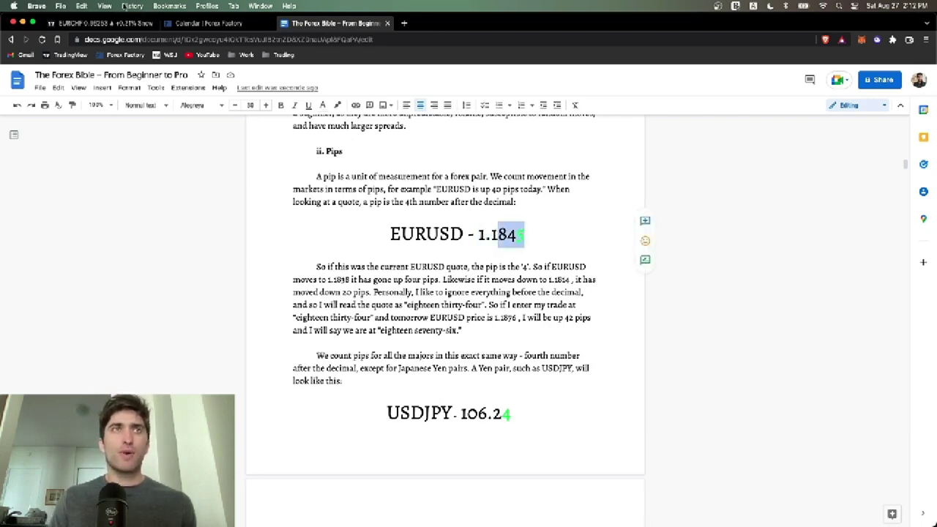
Check the live EURUSD chart, then change the 8 to 9 so the quote reads 1.1945.
click(110, 22)
click(847, 229)
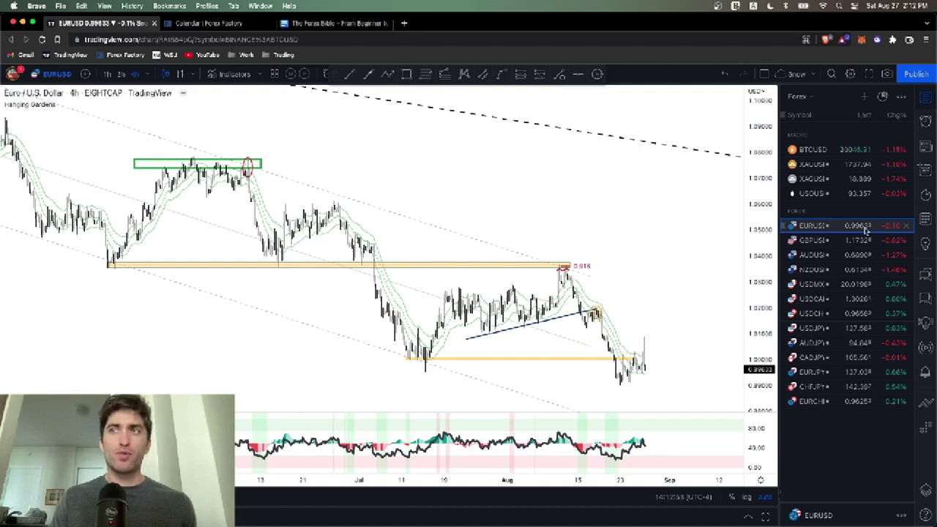
click(333, 22)
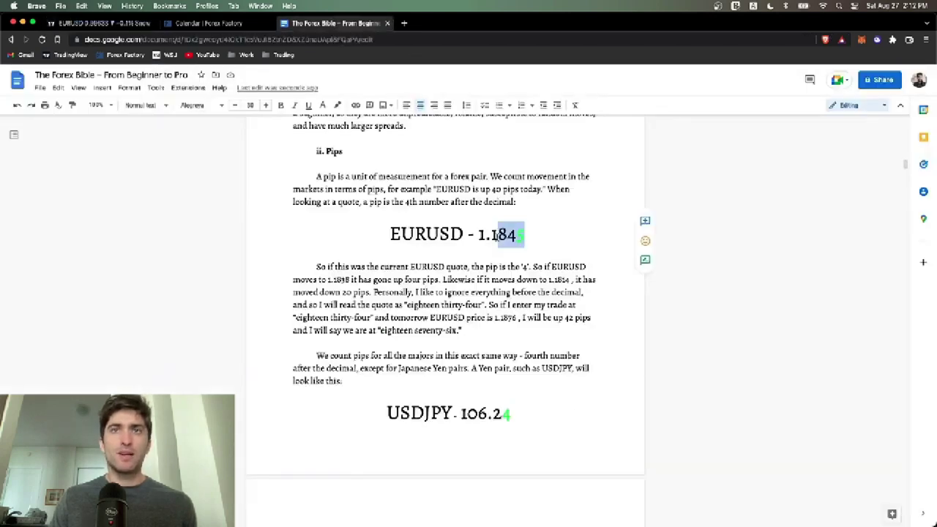
drag(498, 234, 517, 235)
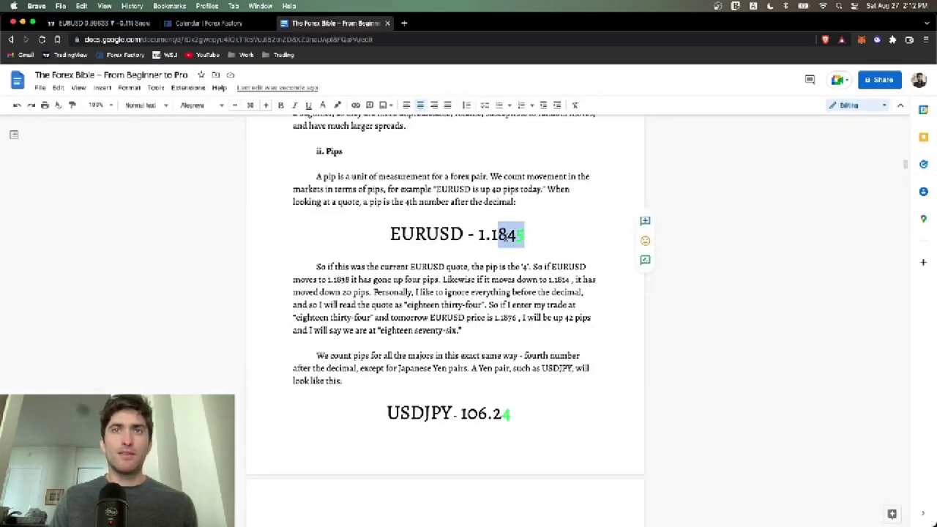
click(498, 234)
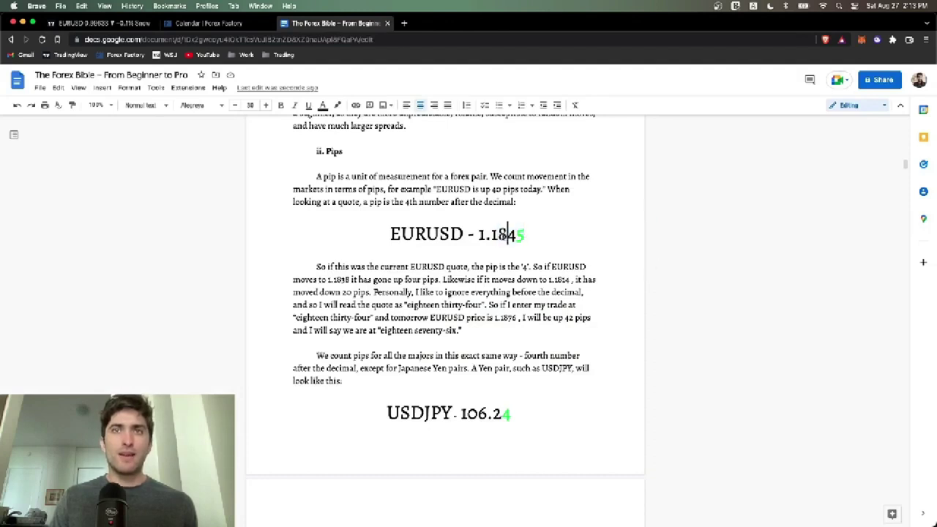
drag(499, 234, 507, 235)
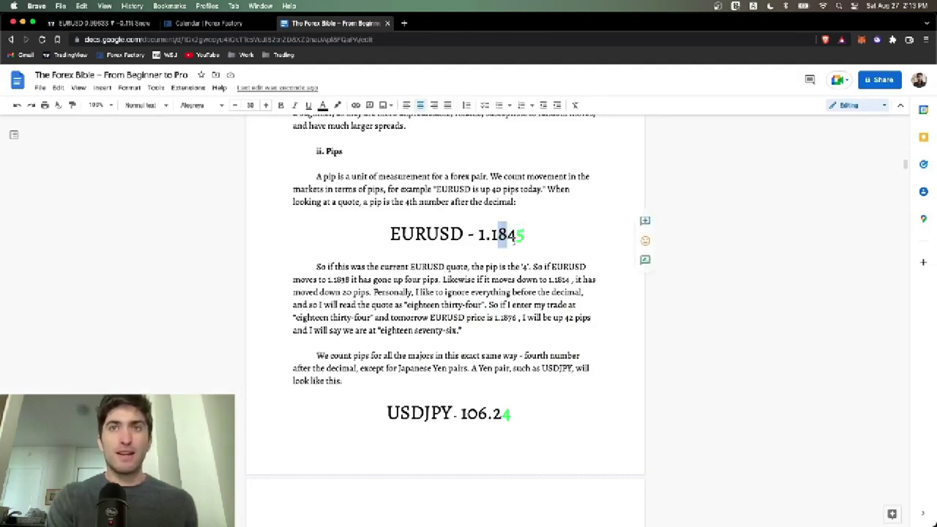
text(9)
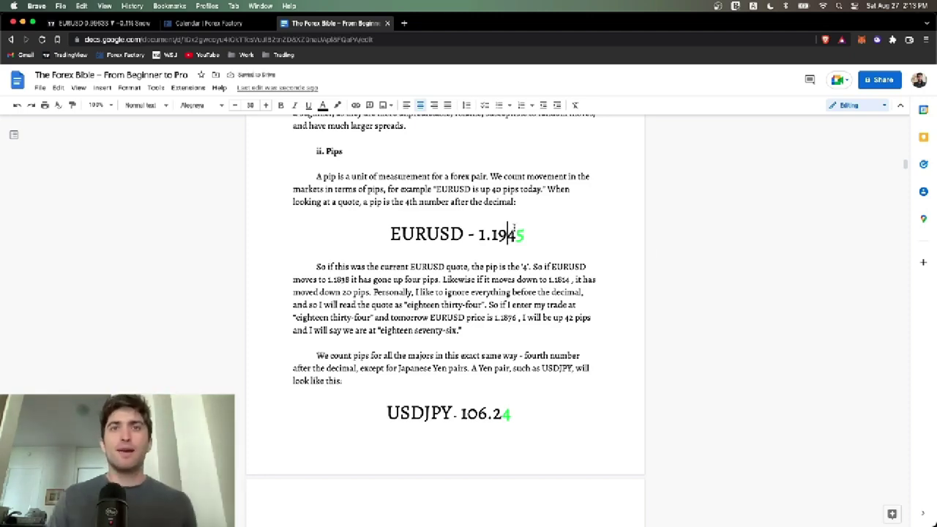
Highlight 'for all the majors in this exact same way' and '06' in USDJPY 106.24, then show the EURUSD chart.
scroll(518, 244, down, 2)
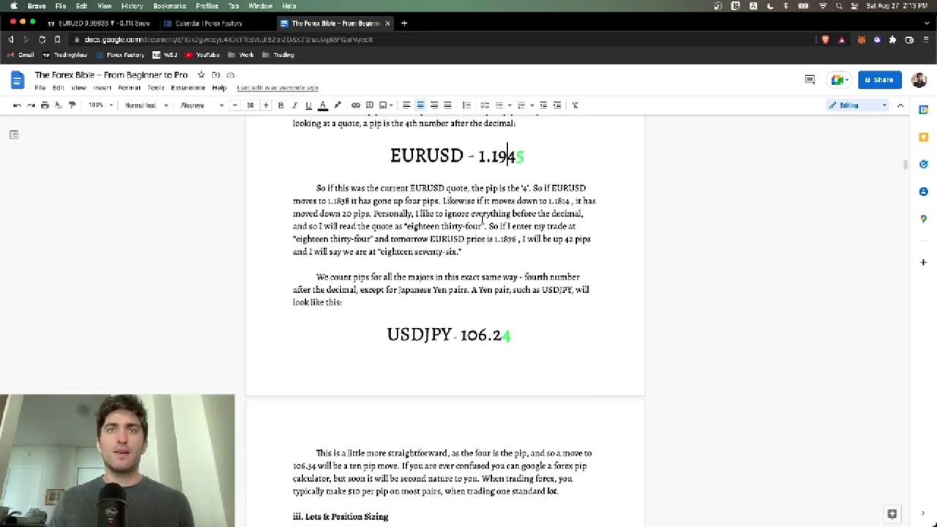
drag(420, 213, 488, 214)
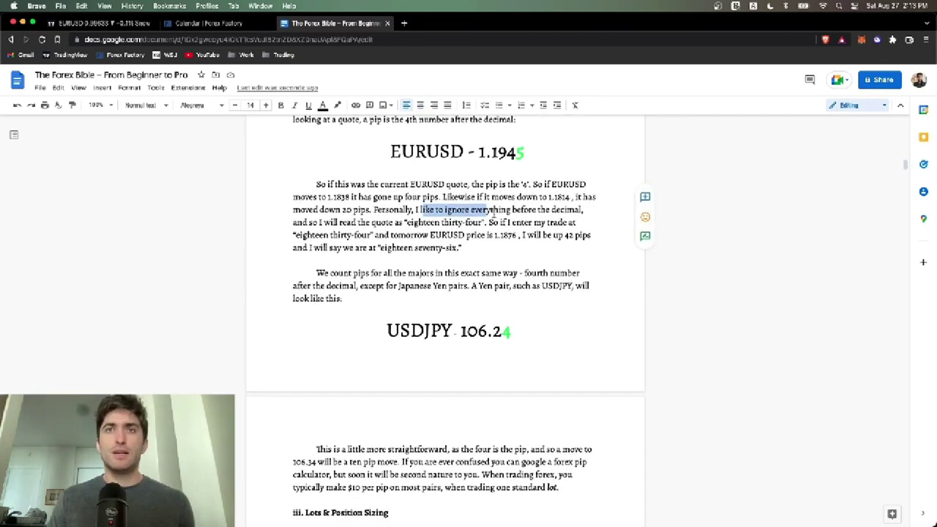
scroll(492, 213, down, 1)
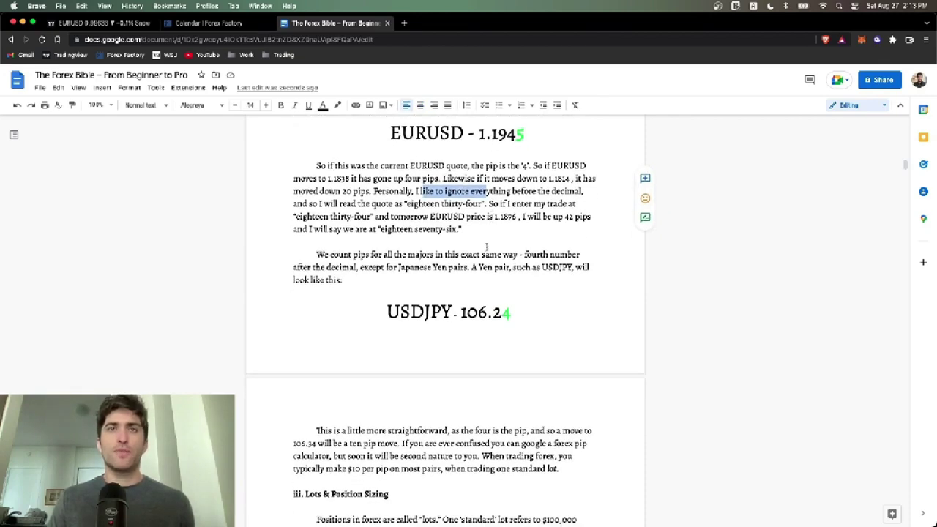
drag(370, 254, 516, 257)
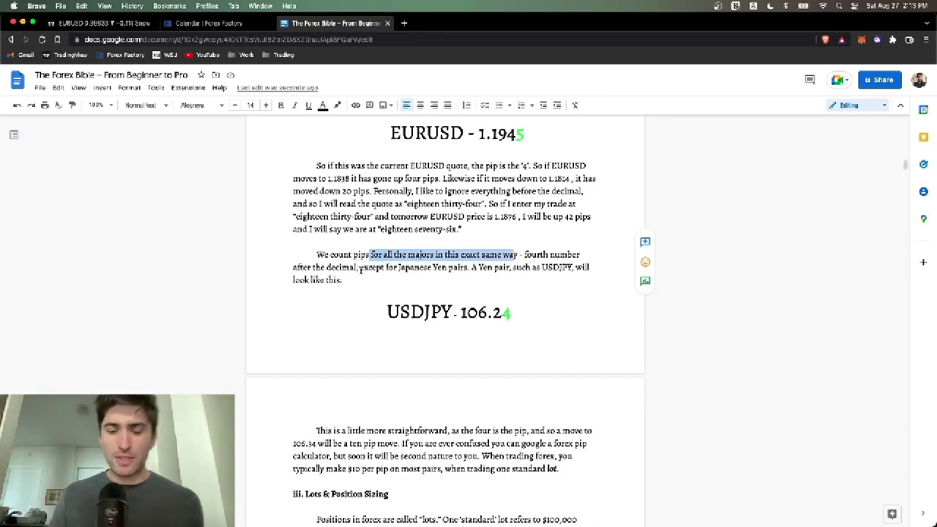
scroll(469, 309, down, 2)
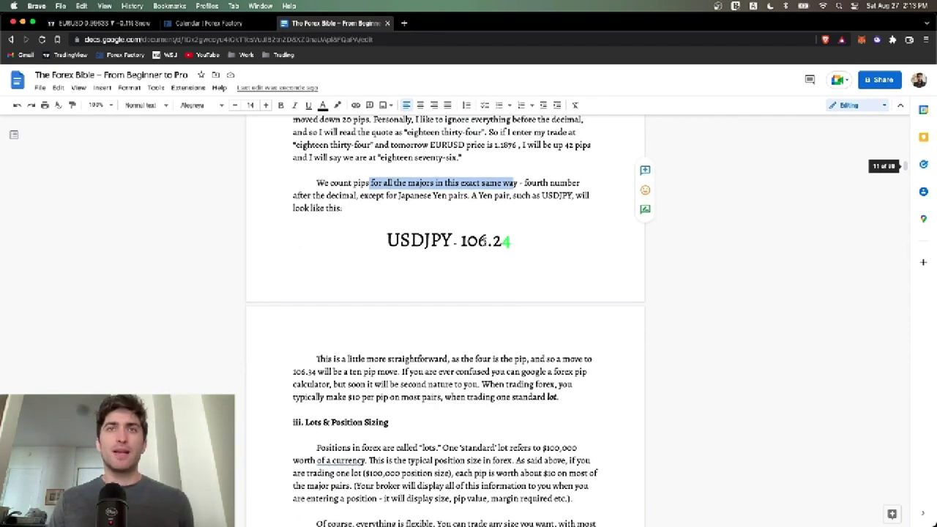
drag(463, 241, 510, 243)
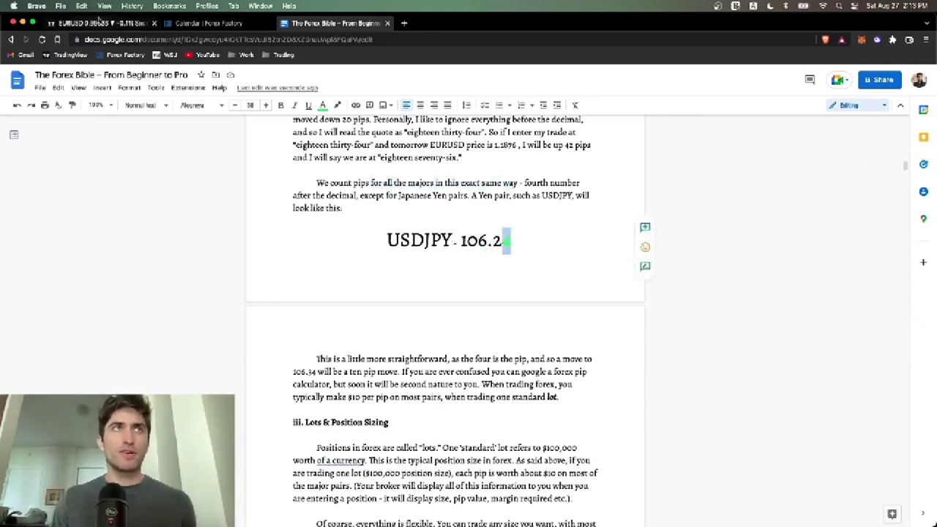
click(132, 22)
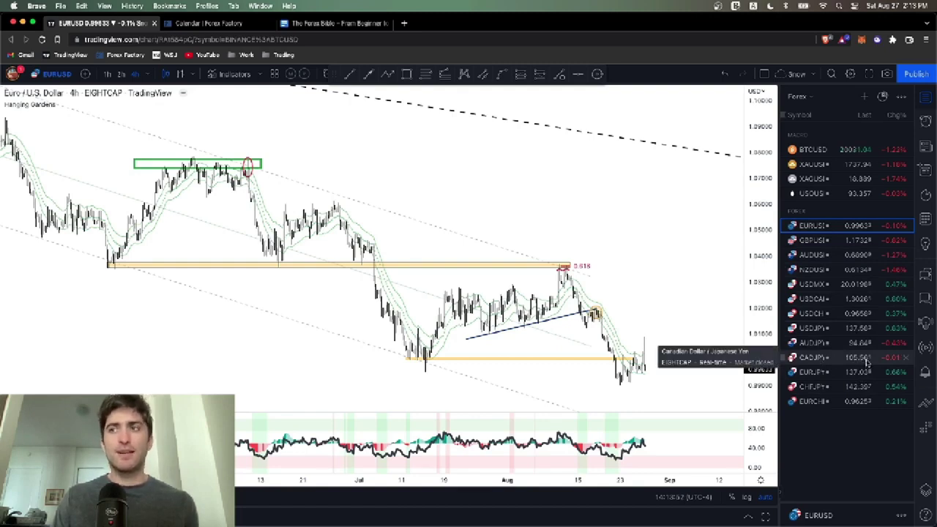
Glance at the Forex Factory calendar, then scroll through the Forex Bible document.
click(242, 24)
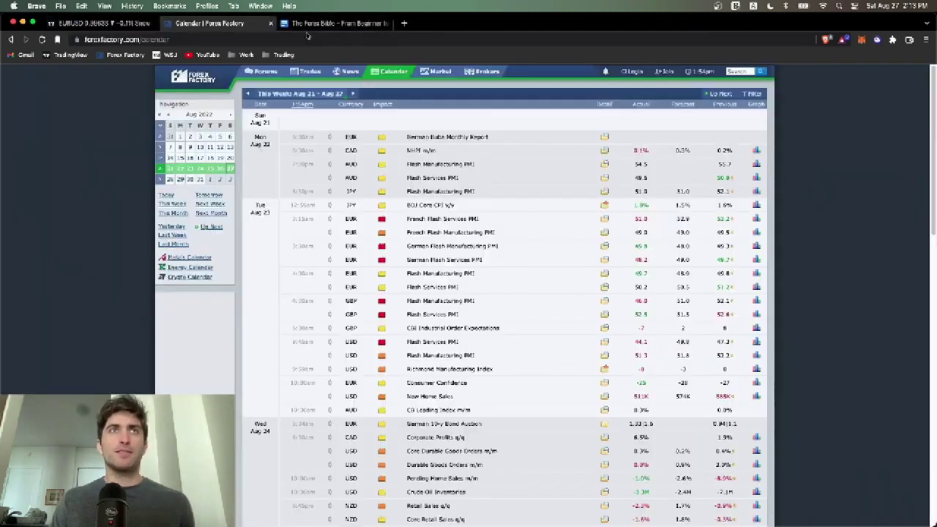
click(314, 28)
scroll(517, 259, down, 5)
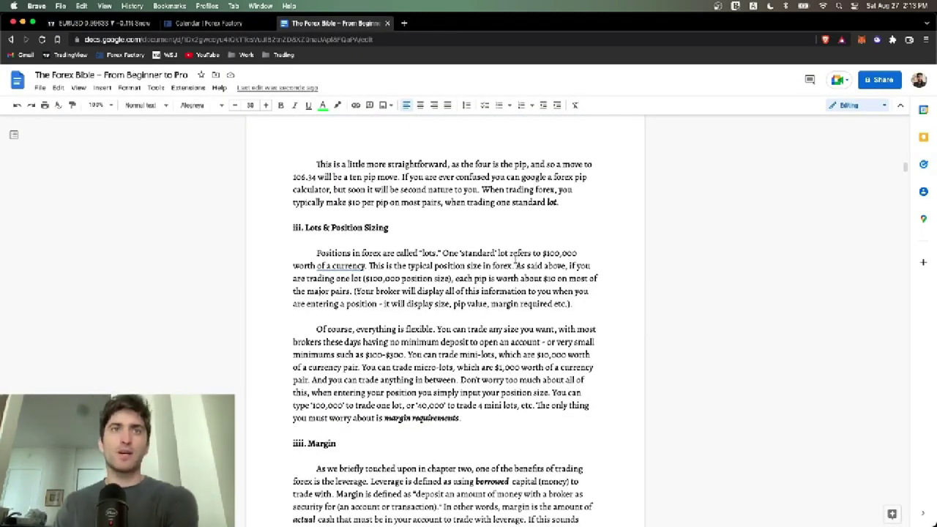
scroll(517, 260, down, 2)
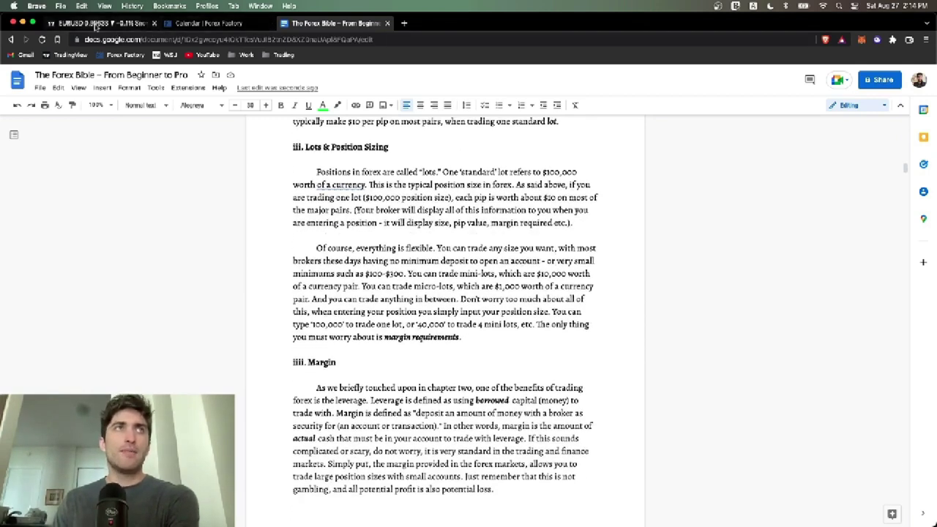
Zoom the EURUSD 4-hour chart in on the latest late-August candles near 1.0000.
click(95, 27)
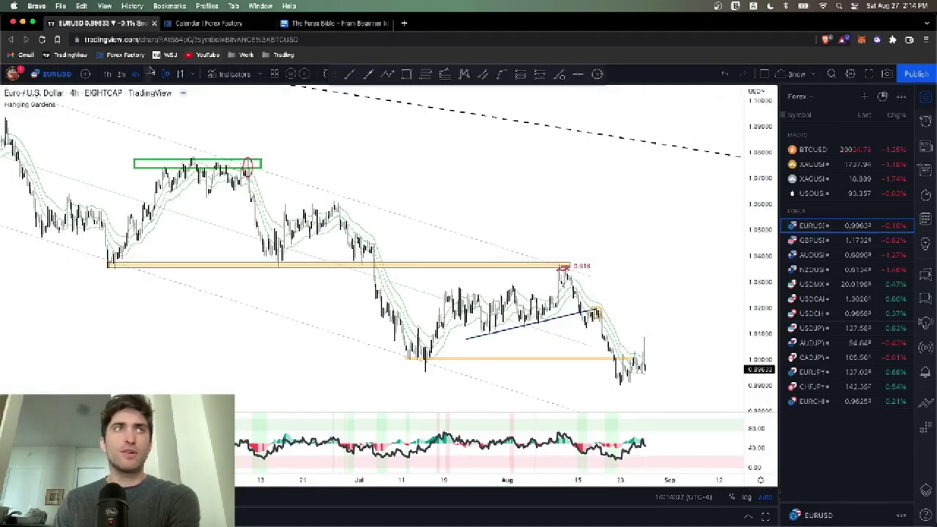
scroll(638, 191, up, 5)
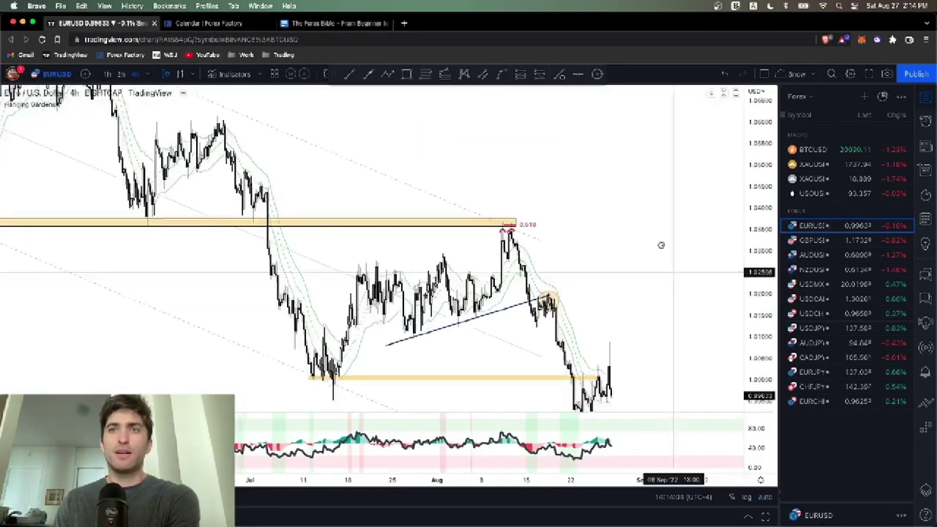
scroll(638, 191, up, 5)
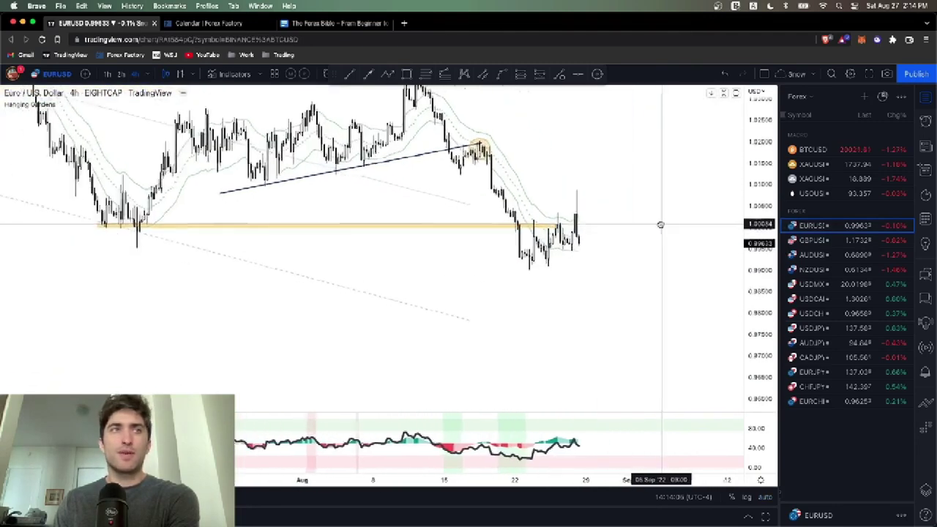
scroll(661, 224, up, 2)
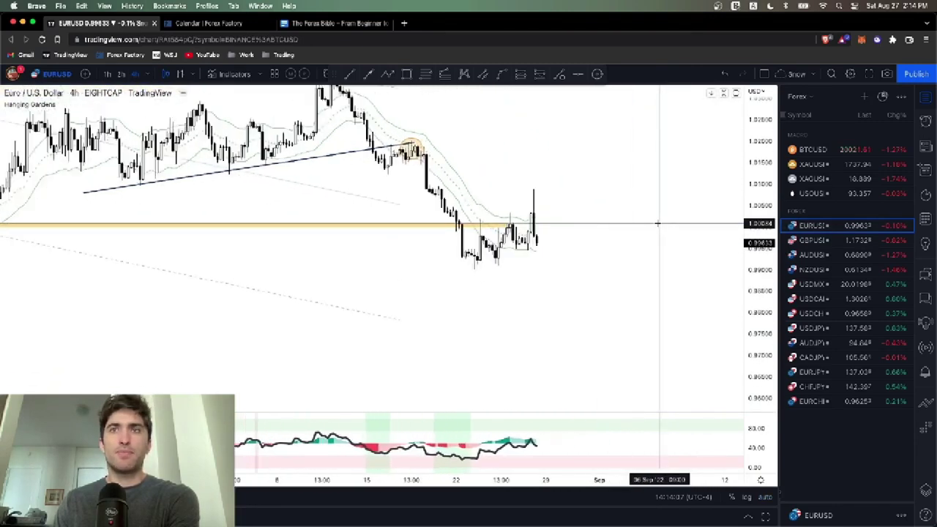
Measure a small price range just below the latest EURUSD candles, then return to the Forex Bible.
shift+click(570, 259)
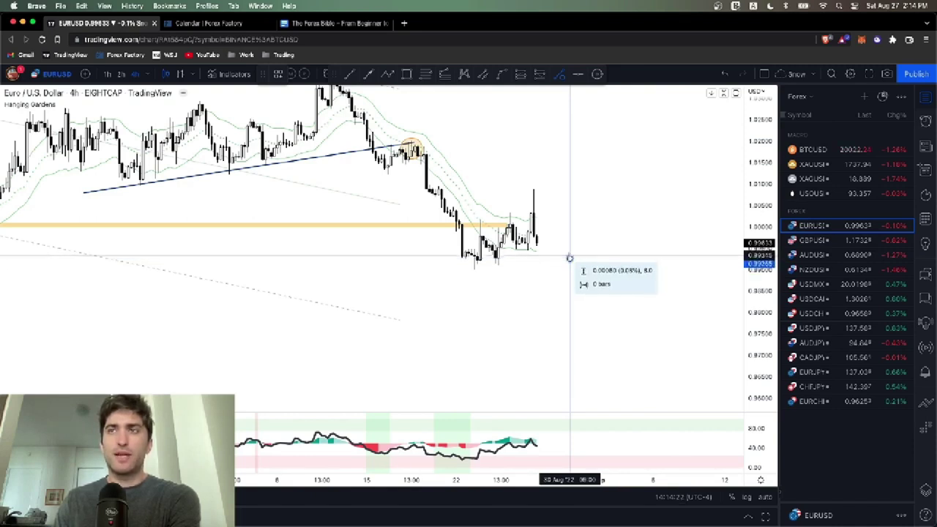
click(569, 258)
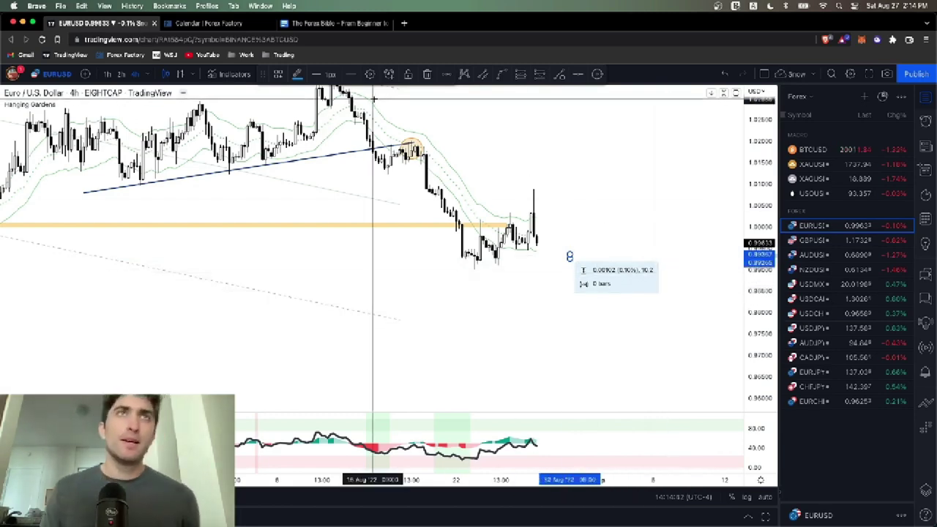
click(306, 23)
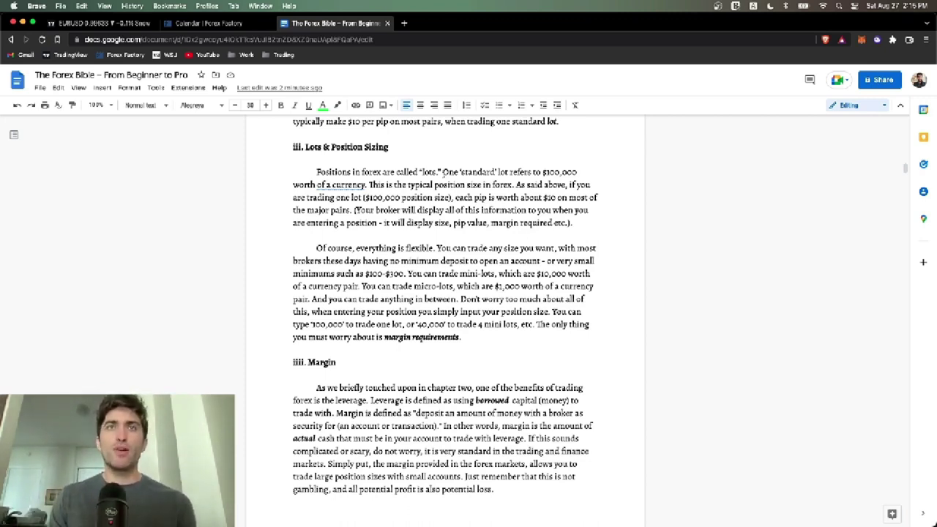
Highlight the $100,000 lot value, the pip-value sentence and the $10 pip value.
drag(543, 172, 584, 169)
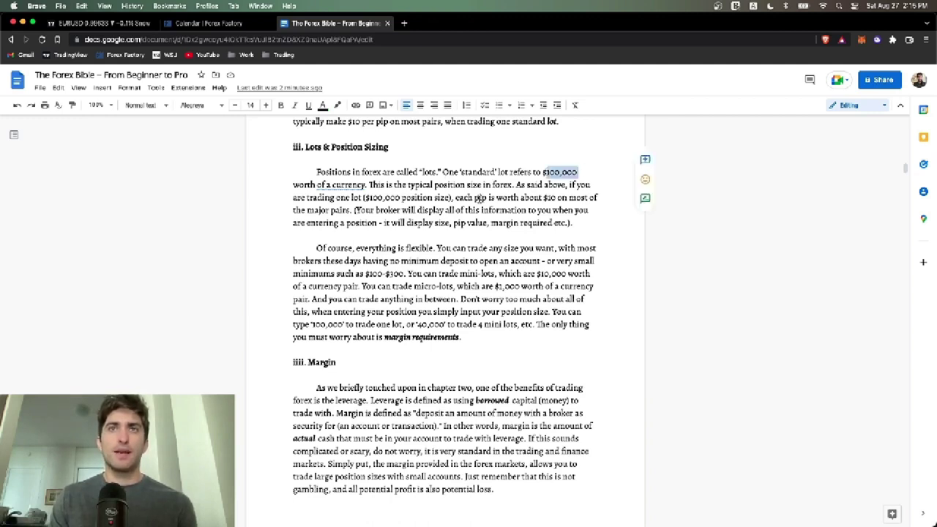
drag(454, 198, 554, 198)
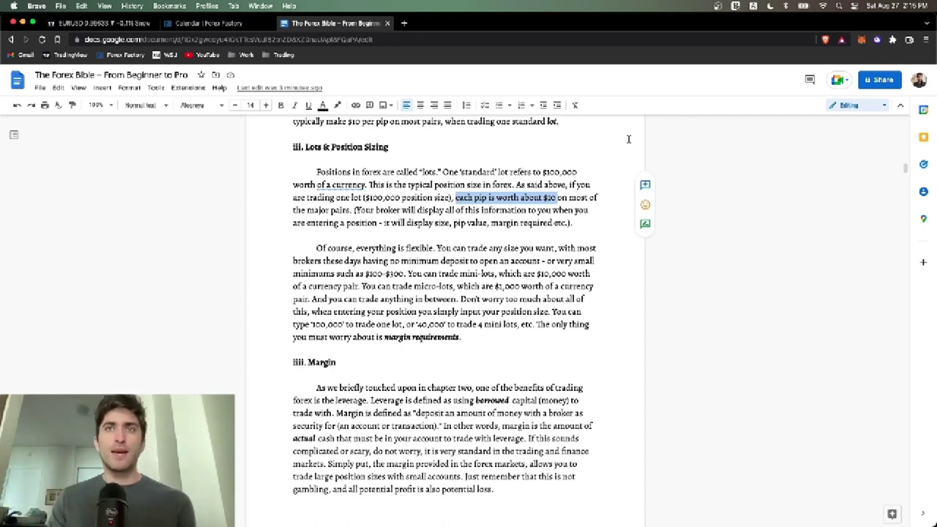
click(527, 219)
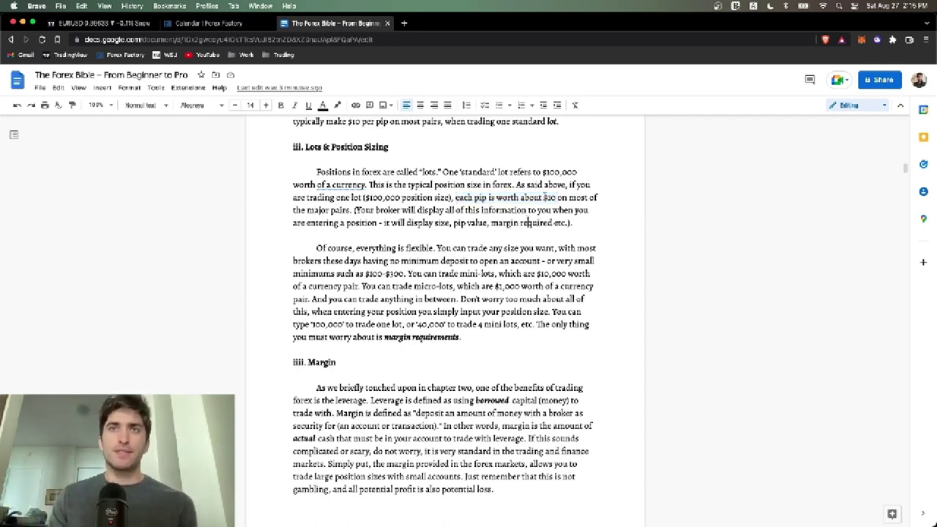
drag(542, 171, 577, 172)
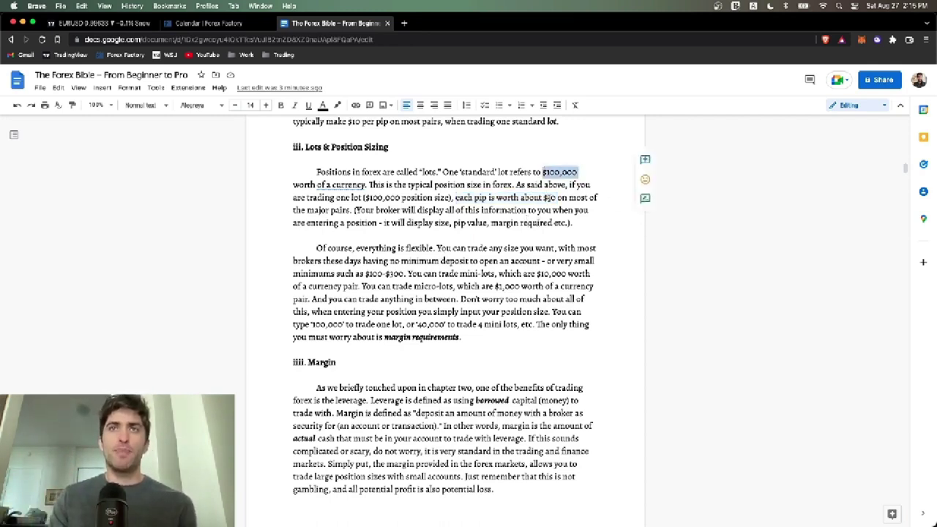
scroll(545, 197, up, 5)
scroll(537, 203, down, 5)
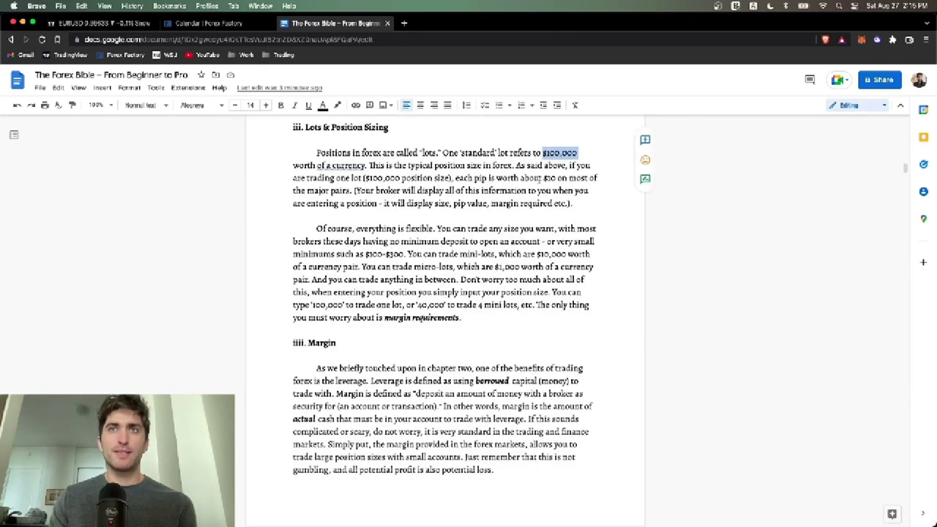
drag(542, 178, 558, 178)
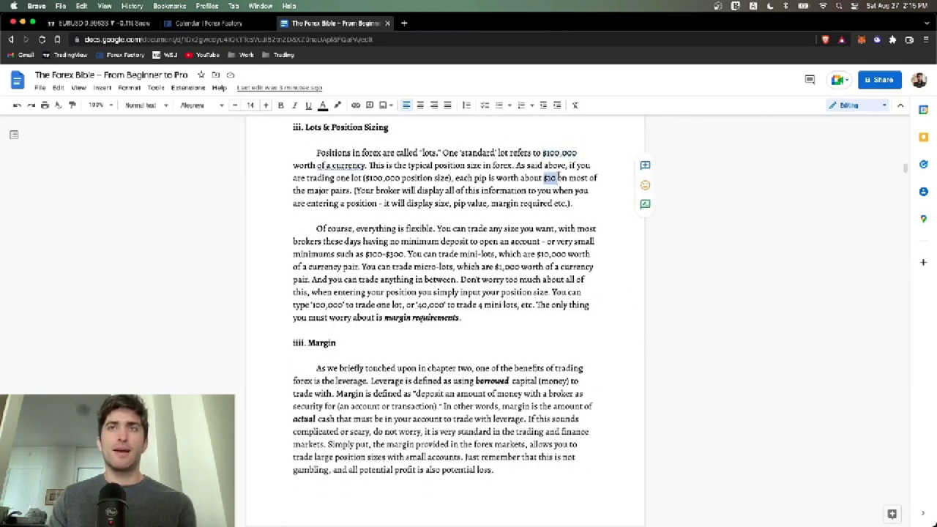
Briefly change $100,000 to $10,000, restore it to $100,000 and return to the EURUSD chart.
click(554, 152)
key(BackSpace)
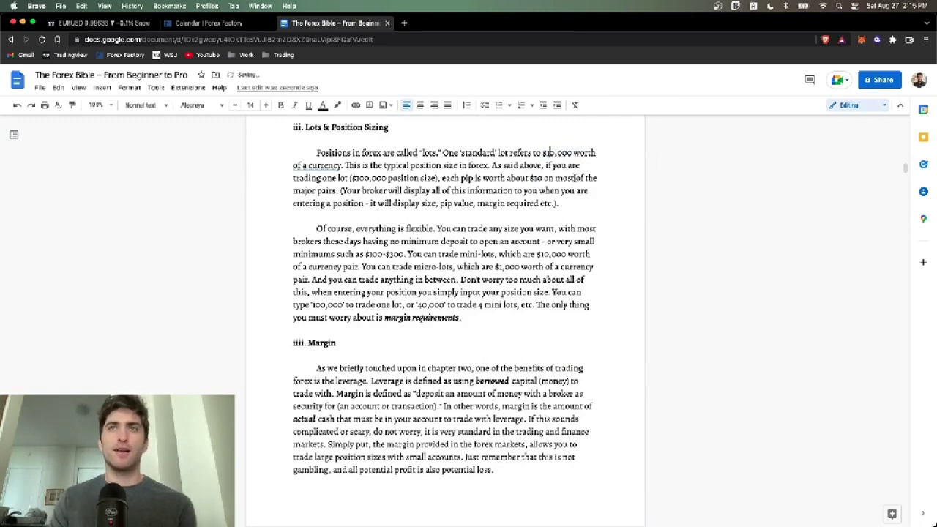
double_click(534, 178)
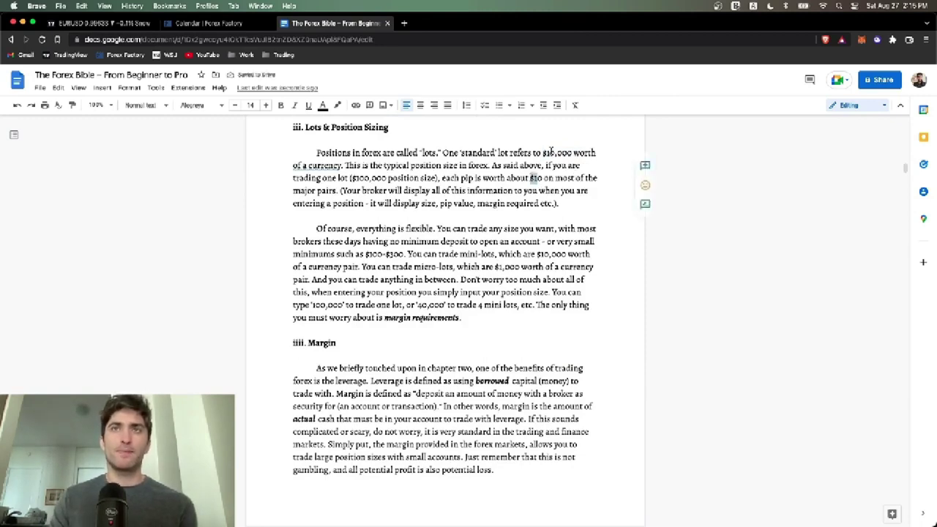
click(554, 152)
text(0)
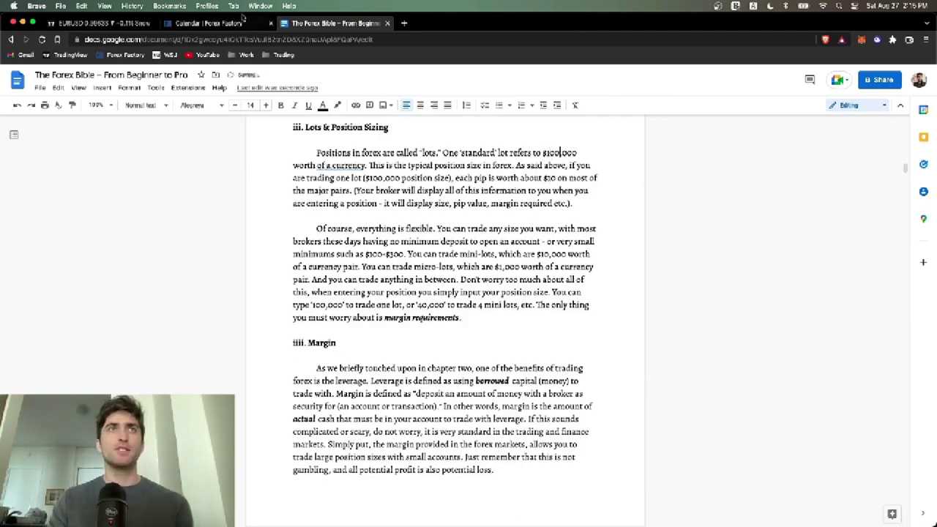
click(110, 22)
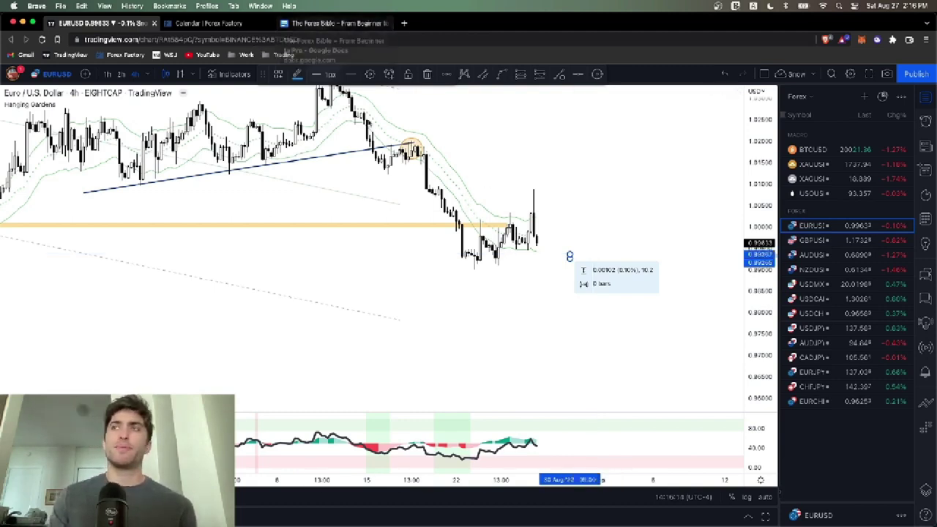
Remove the price-range measurement and switch the chart to AUDUSD with the watchlist hidden.
key(Escape)
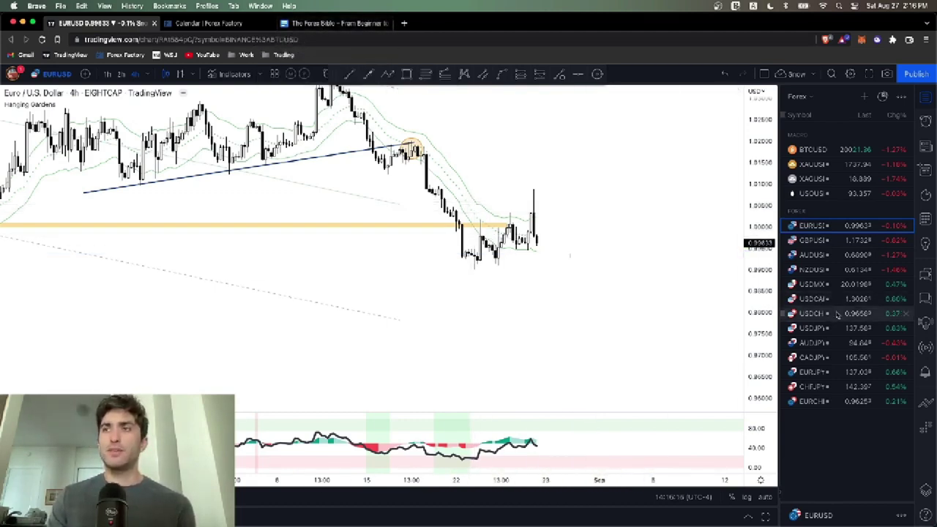
click(841, 256)
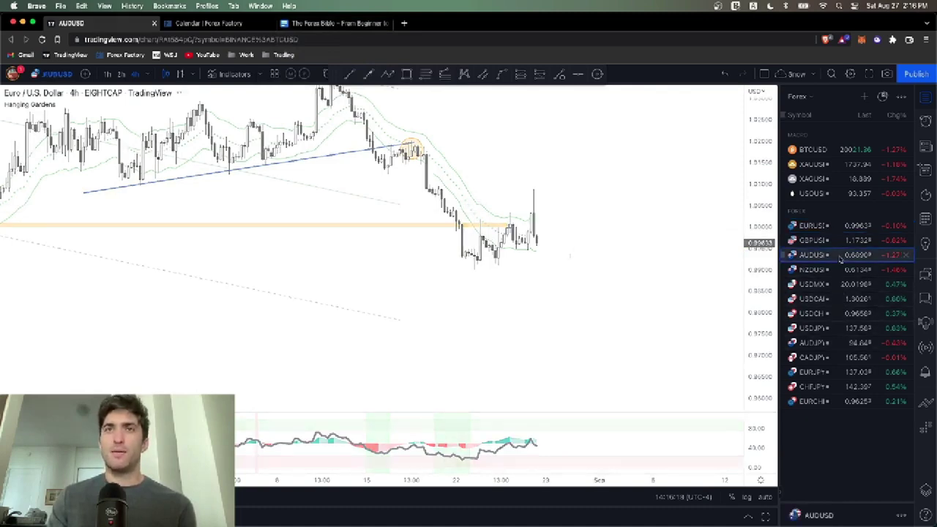
click(925, 96)
In Discord's analysis channel, view the posted Aussie 618 long-position chart image.
mouse_move(557, 516)
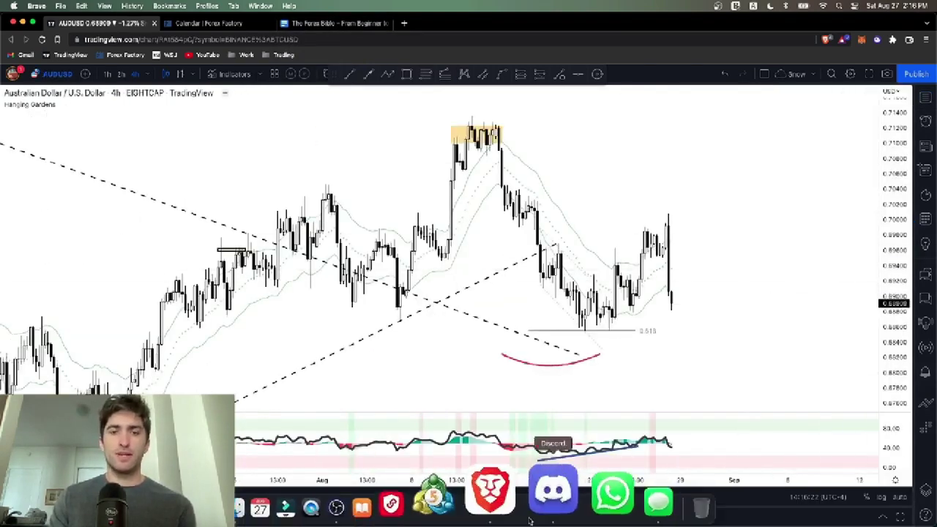
click(543, 501)
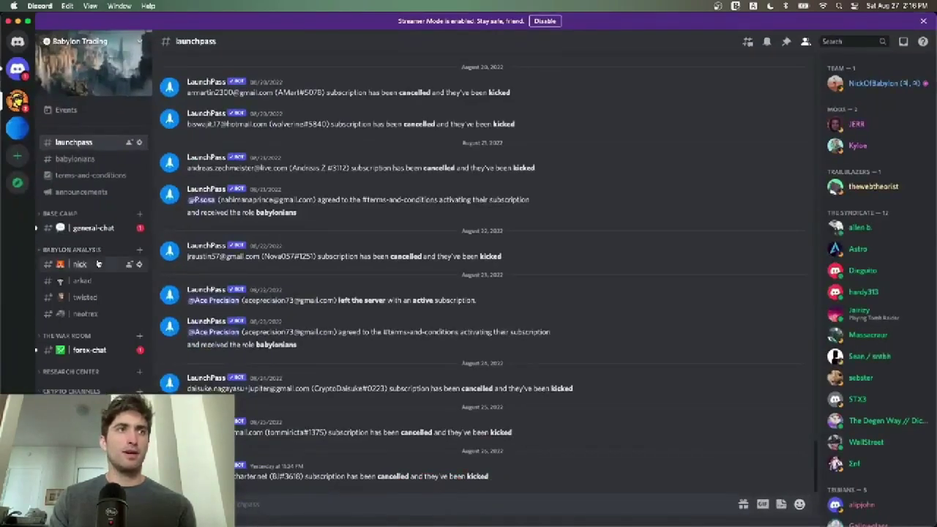
click(81, 264)
scroll(297, 218, up, 3)
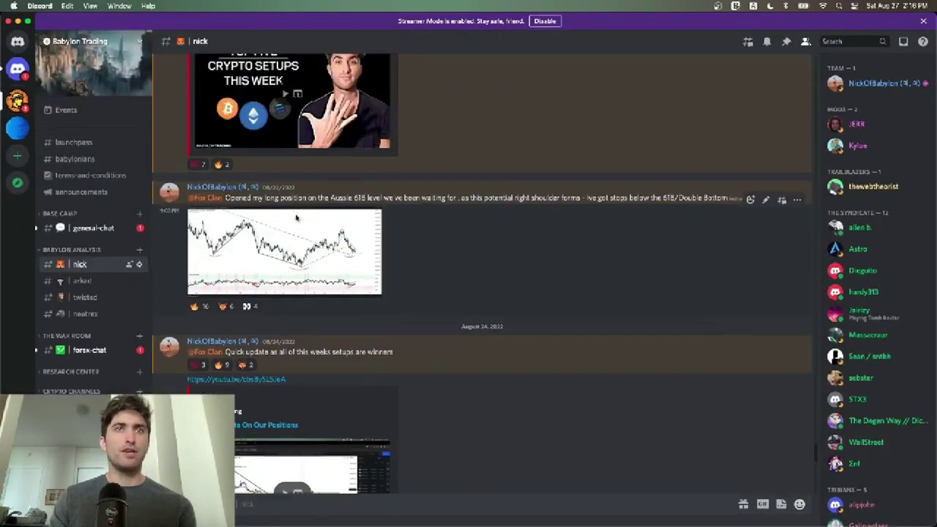
click(304, 258)
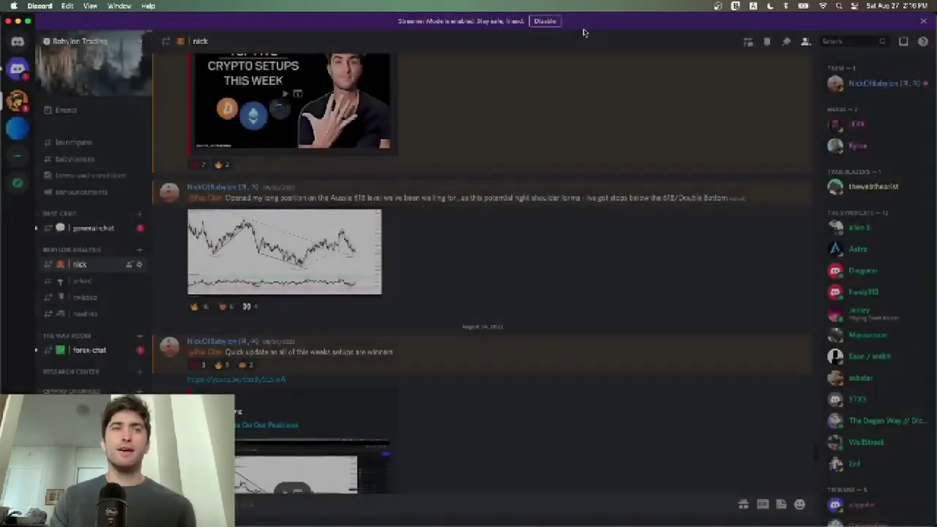
click(615, 81)
Place a long-position drawing on the AUDUSD chart and adjust its stop, target and placement.
mouse_move(479, 524)
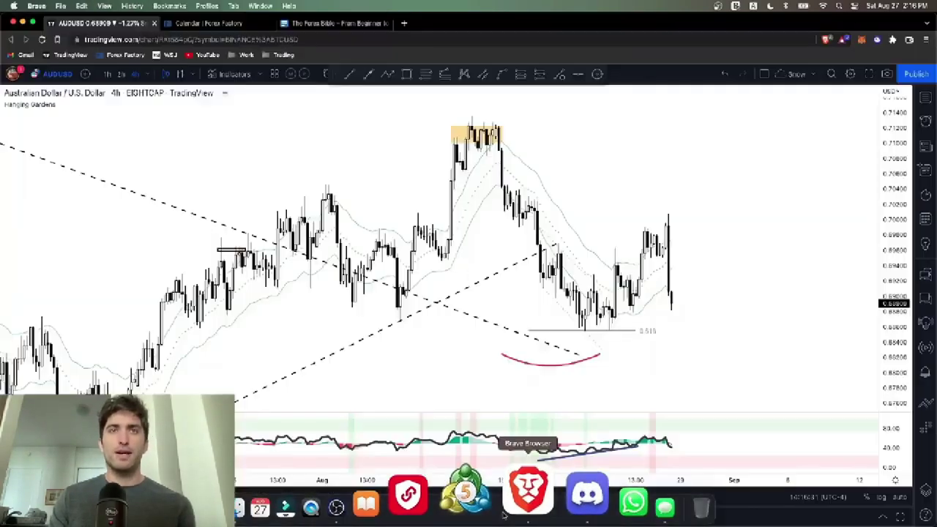
click(560, 490)
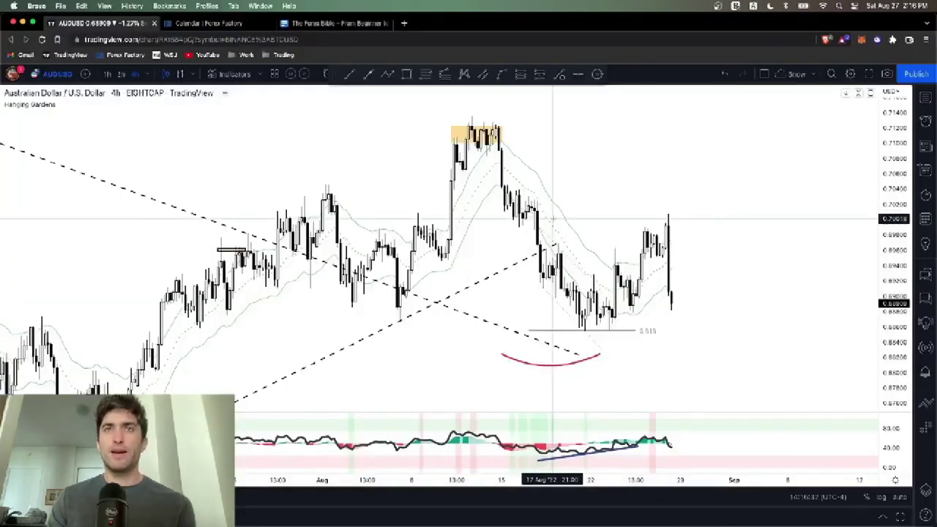
click(618, 309)
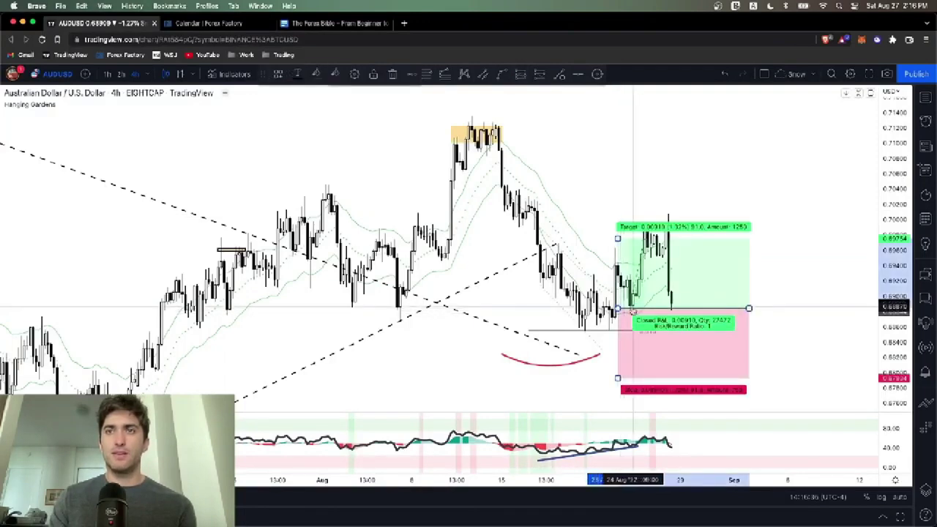
mouse_move(455, 522)
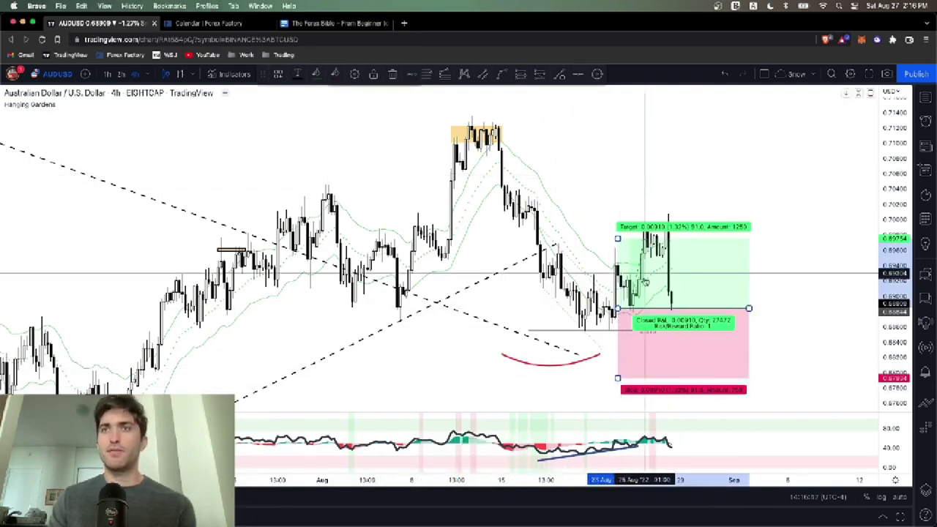
drag(617, 378, 617, 331)
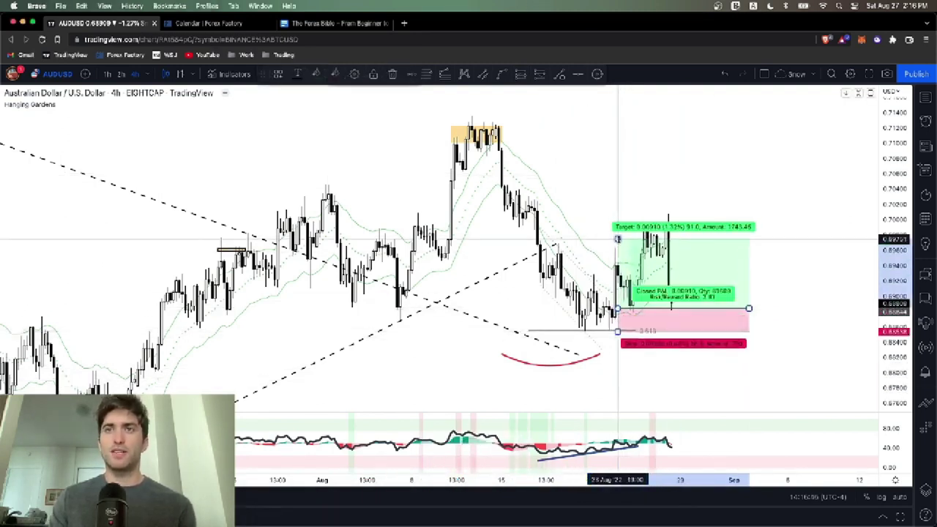
mouse_move(617, 238)
mouse_down()
mouse_move(618, 138)
mouse_move(618, 253)
mouse_move(627, 253)
mouse_up()
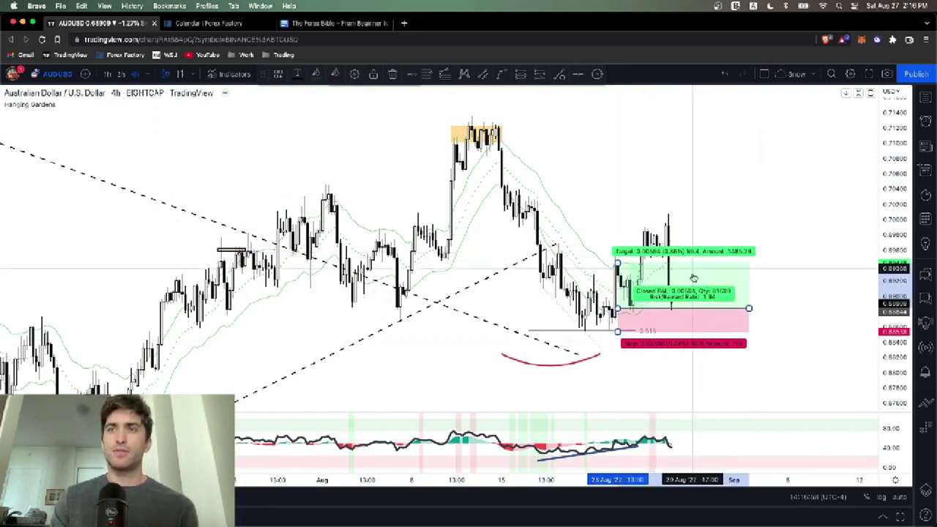
drag(627, 310, 622, 311)
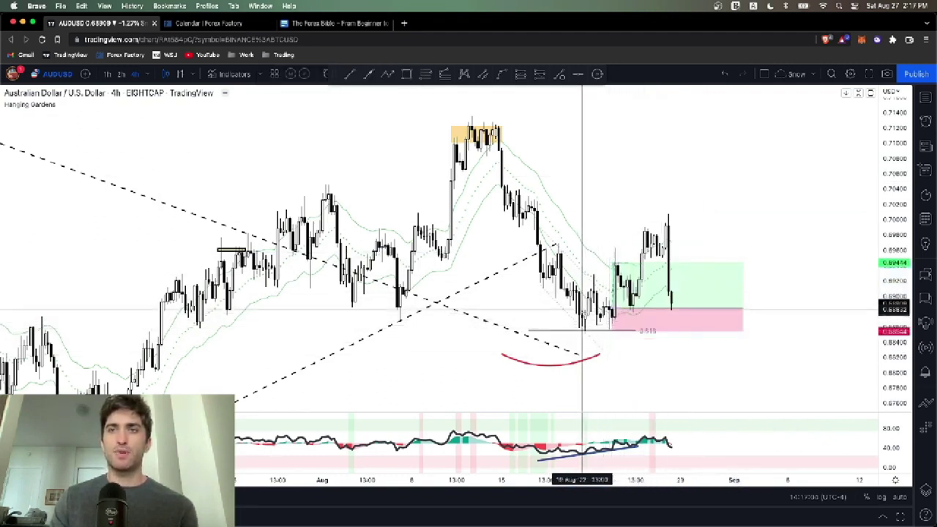
Check the posted AUDUSD chart image in Discord again.
mouse_move(527, 524)
click(554, 494)
click(371, 240)
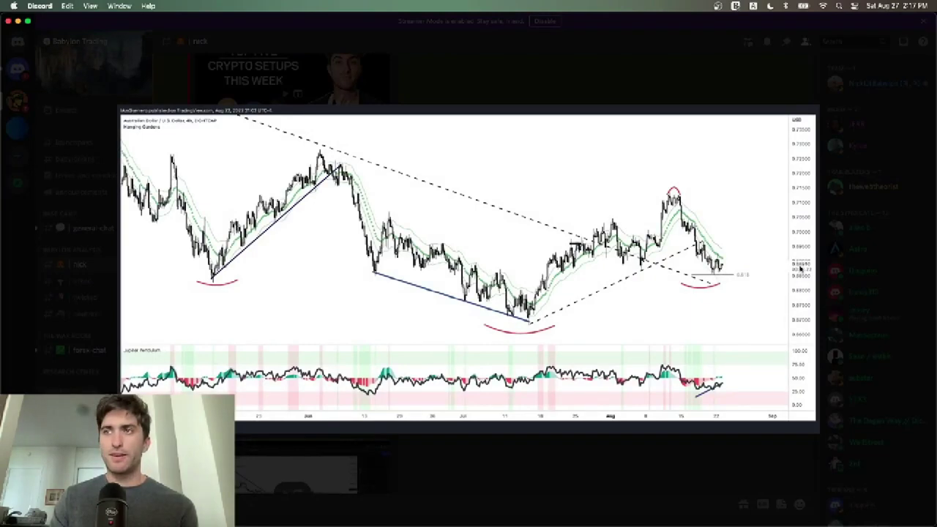
click(463, 51)
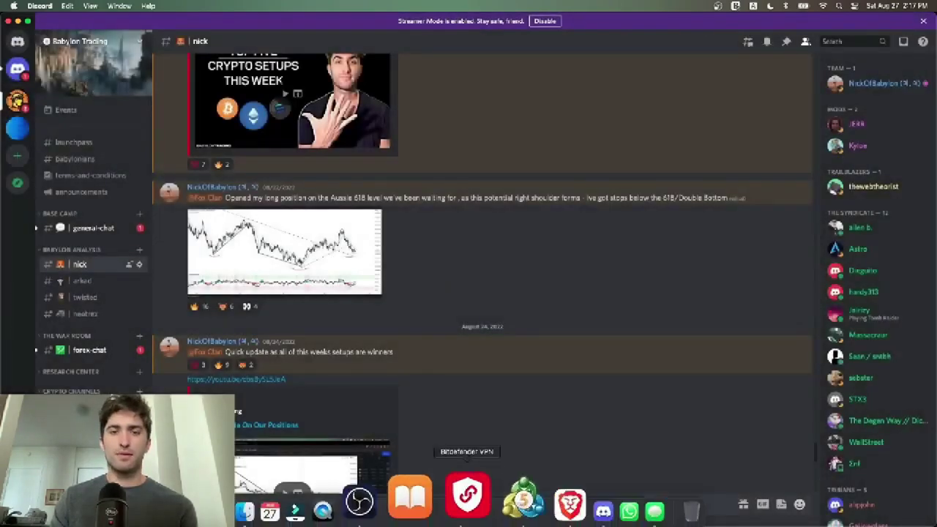
Refine the long position to a 0.02316 (3.38%) target with a narrower time span.
click(507, 494)
click(611, 308)
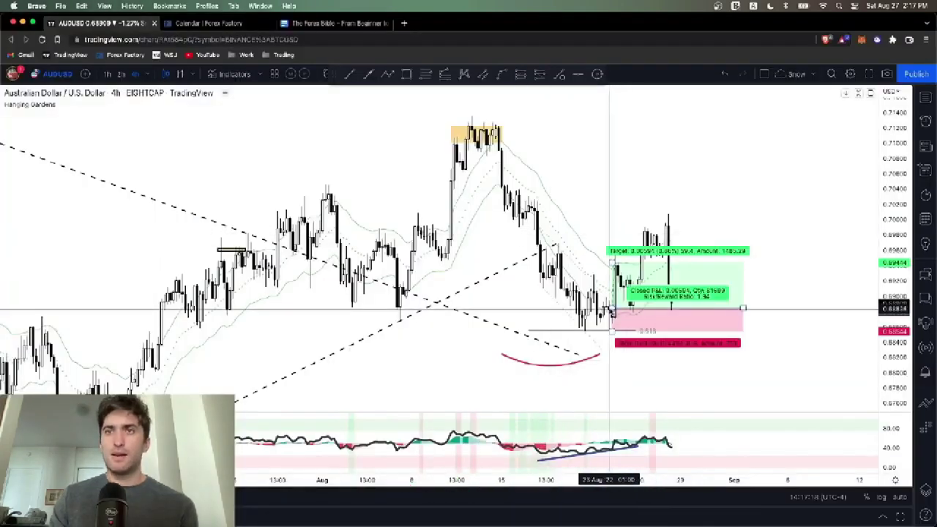
drag(612, 308, 612, 304)
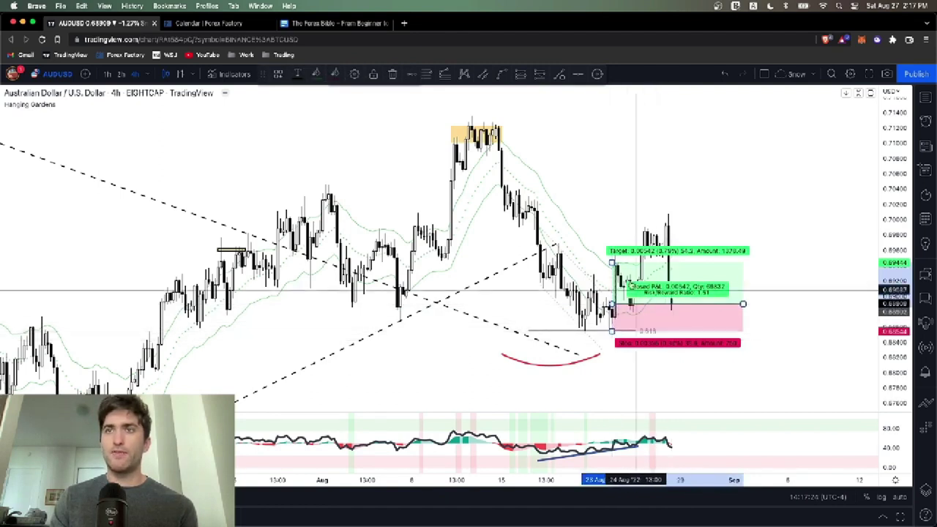
drag(612, 262, 612, 126)
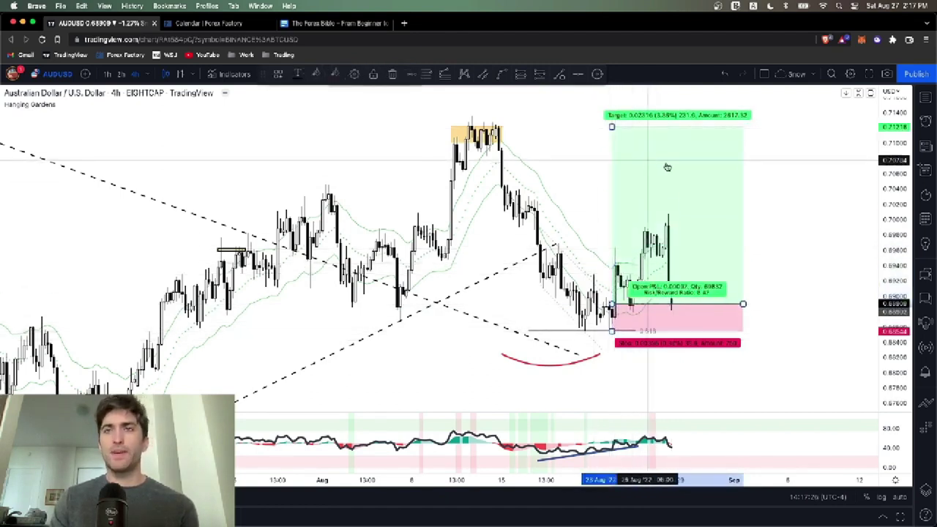
mouse_move(743, 304)
mouse_down()
mouse_move(638, 304)
mouse_move(808, 303)
mouse_up()
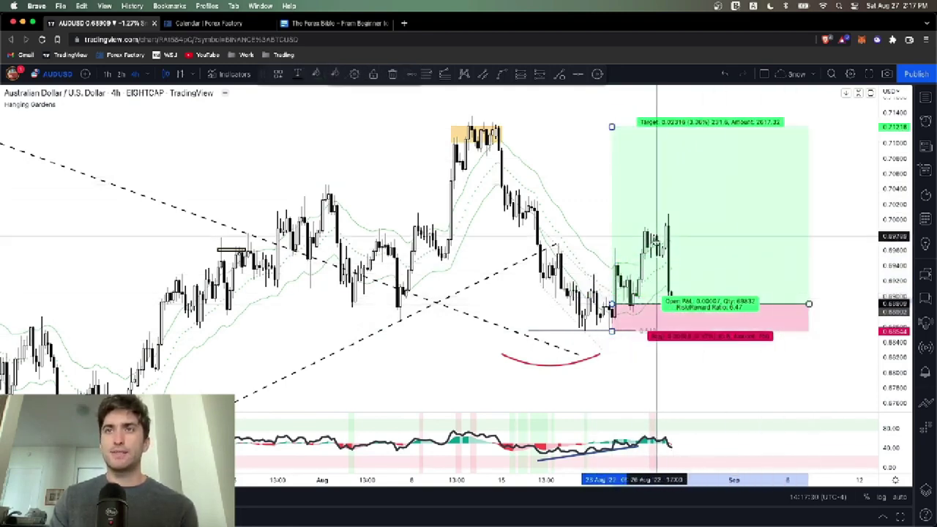
click(598, 344)
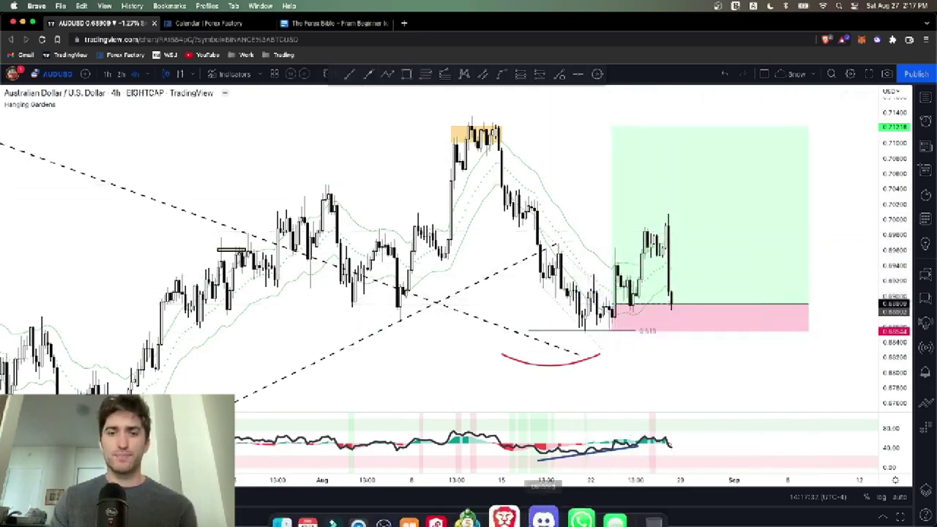
click(482, 487)
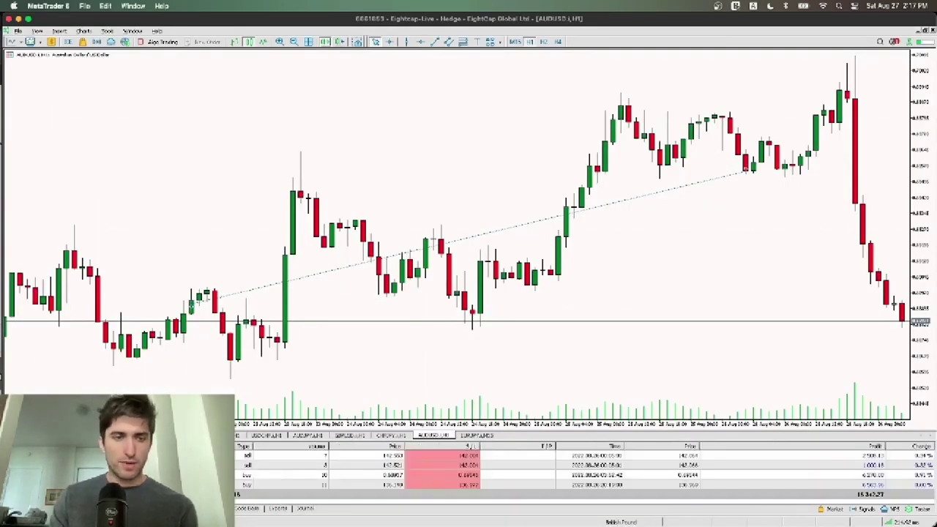
Select the AUDUSD buy trade at 0.69544 in MetaTrader 5's Trade tab.
click(395, 475)
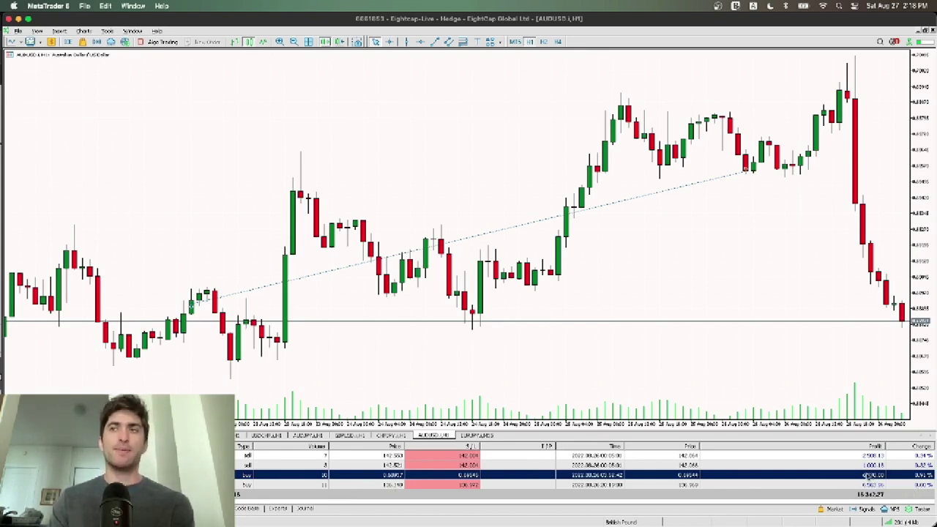
Readjust the long-position drawing, switch AUDUSD to 1-hour candles, then delete the drawing.
click(9, 19)
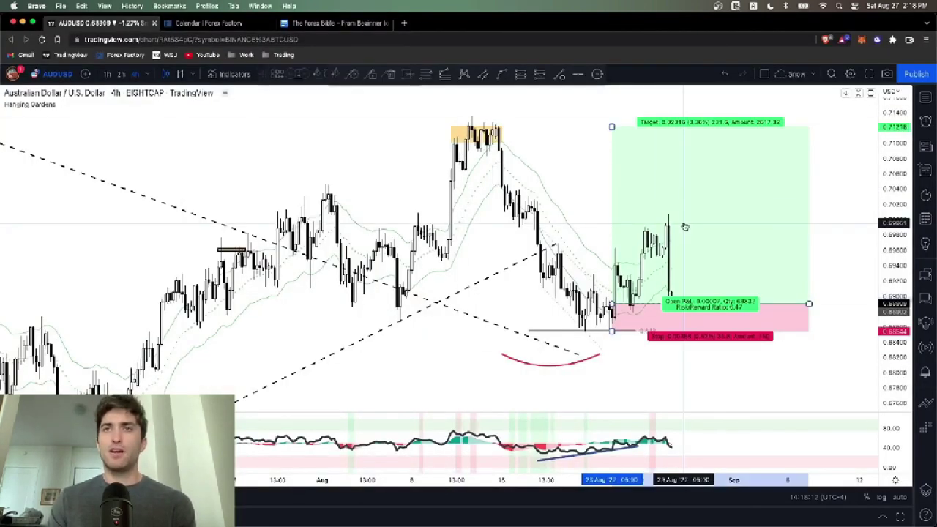
drag(611, 127, 612, 256)
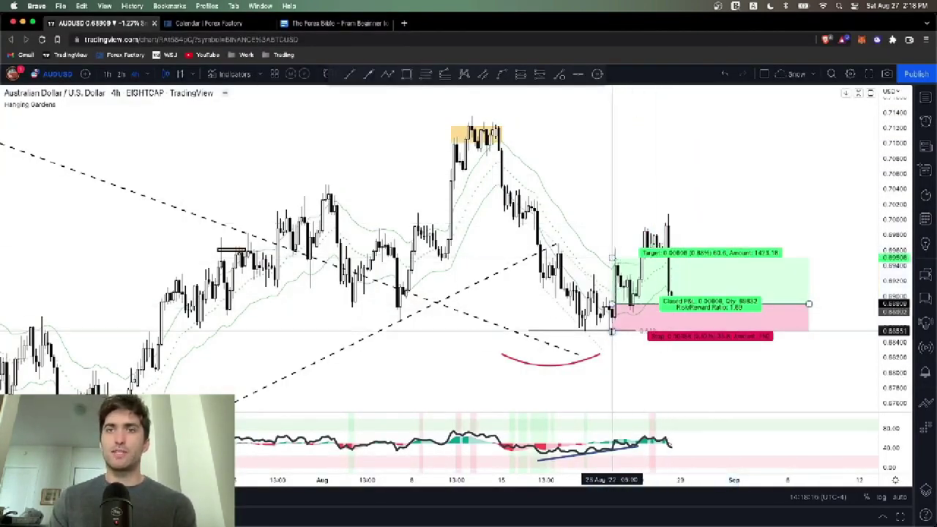
drag(611, 330, 612, 303)
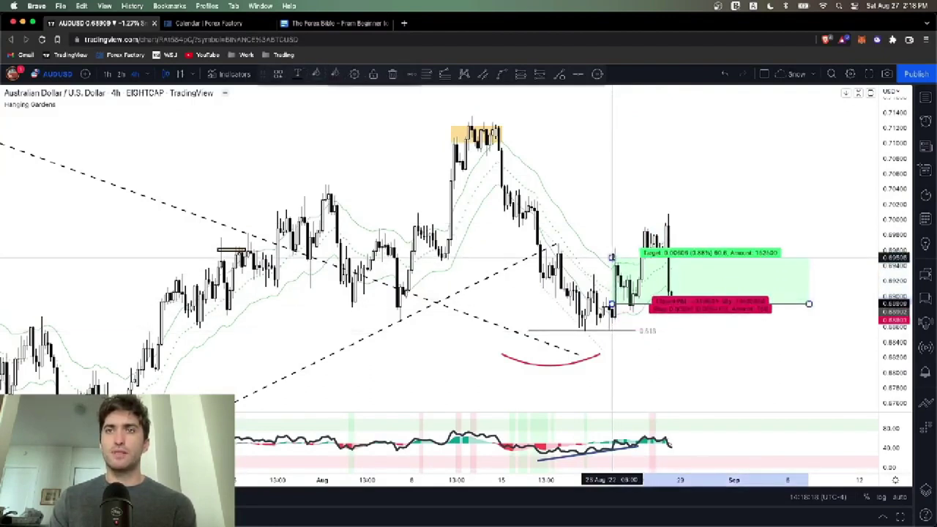
click(623, 200)
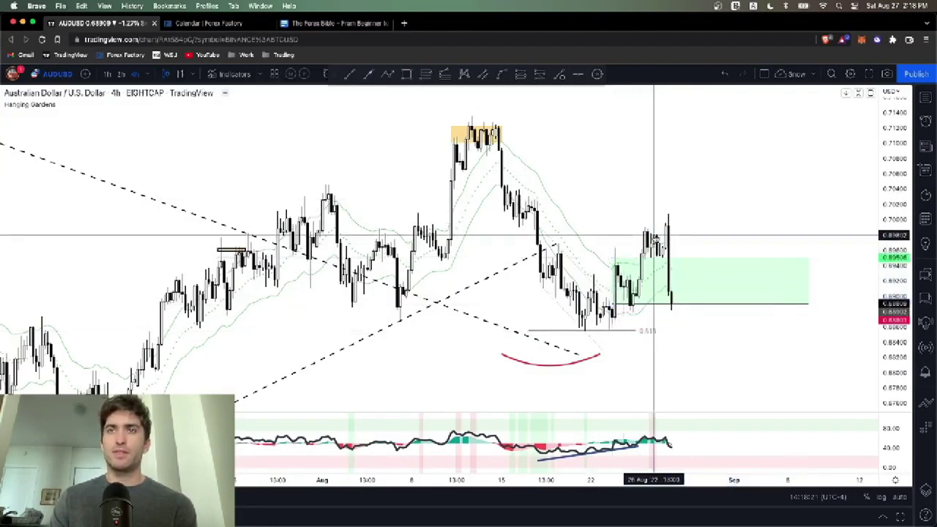
click(108, 74)
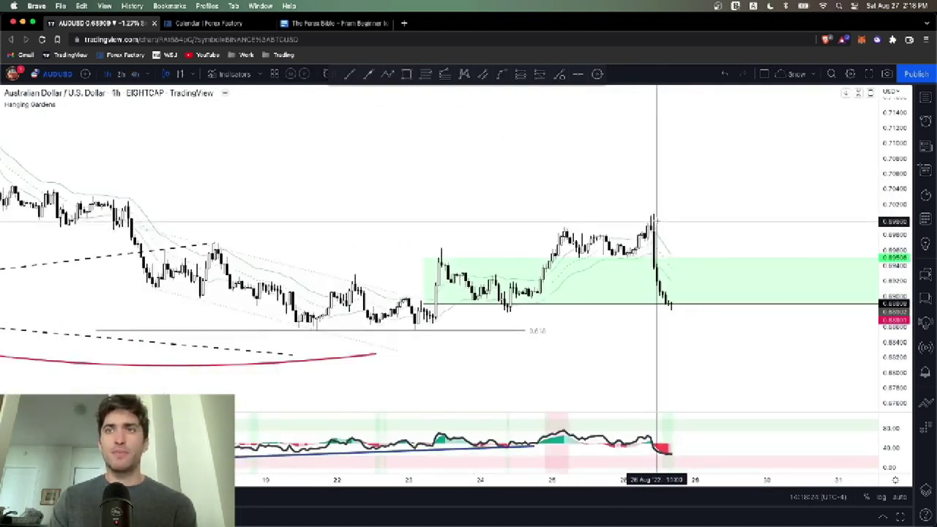
click(607, 269)
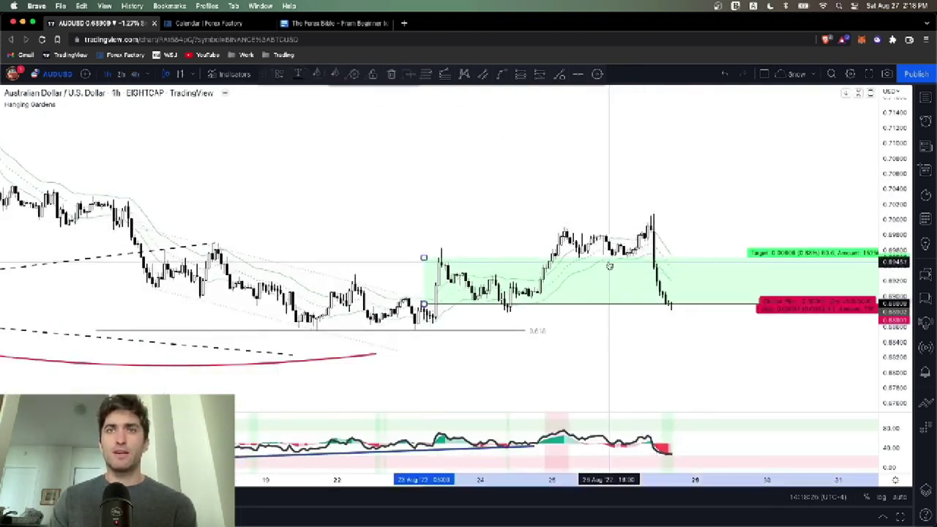
key(Delete)
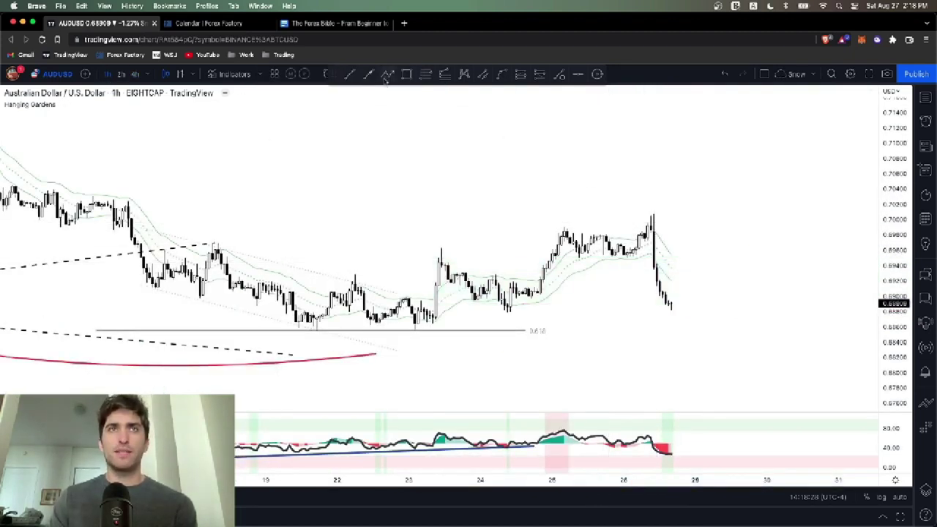
Draw a trend line up at the pre-drop consolidation, then delete it.
click(350, 75)
click(498, 334)
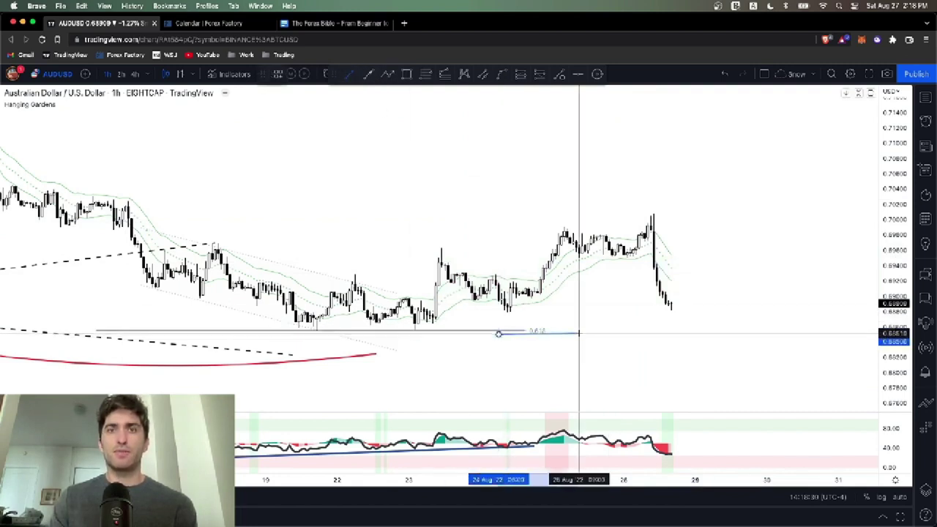
click(579, 334)
drag(567, 334, 648, 256)
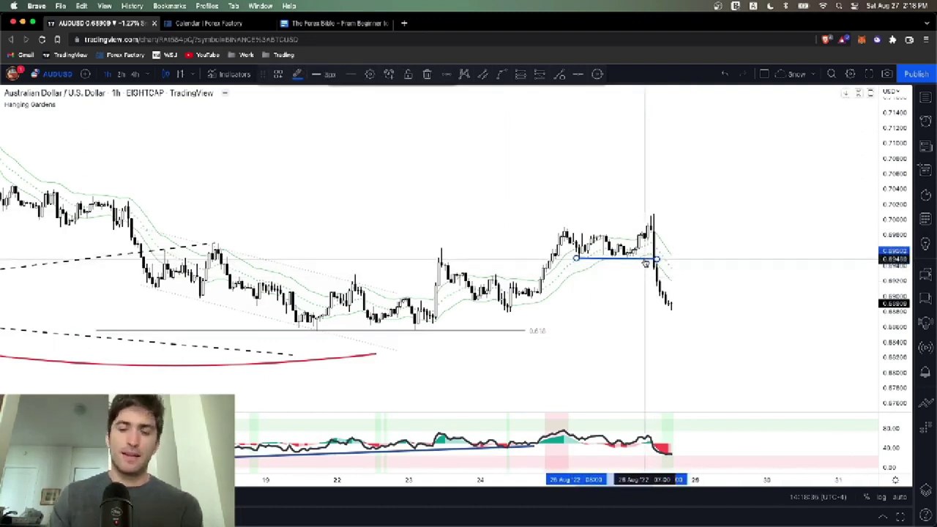
key(Delete)
scroll(602, 254, down, 3)
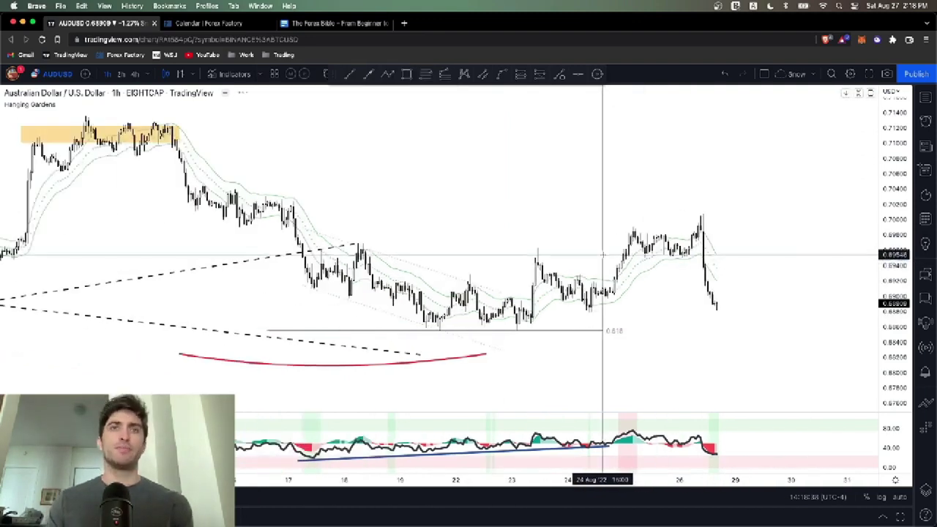
In the Forex Bible, highlight 100,000 under Lots & Position Sizing, then scroll to iiii. Margin.
click(325, 23)
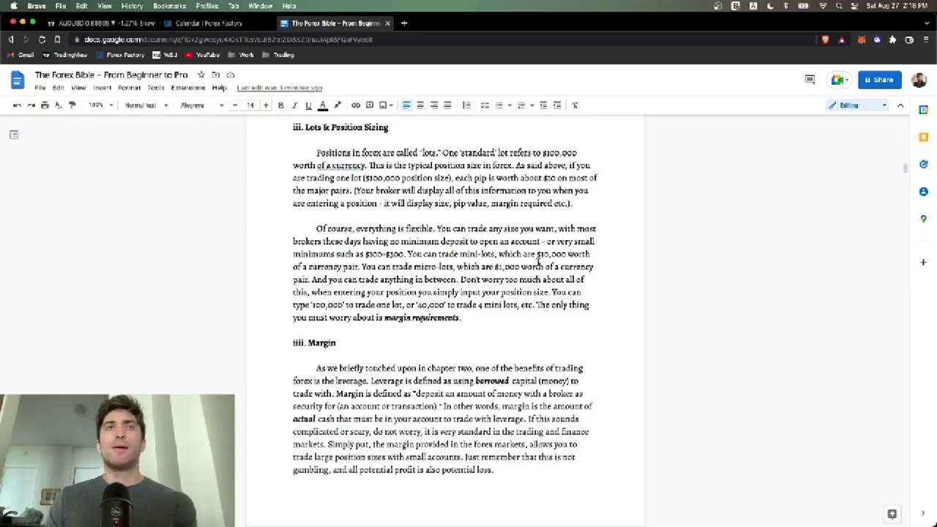
scroll(538, 261, down, 5)
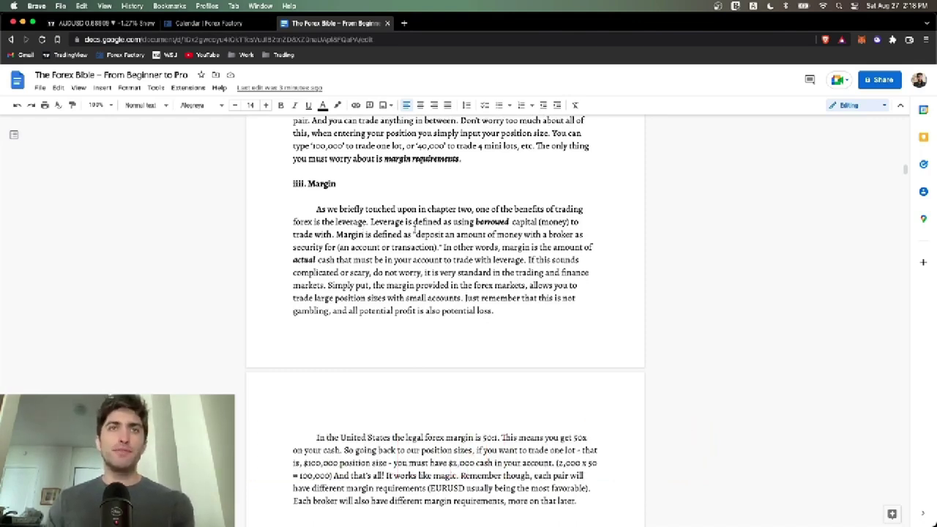
scroll(414, 229, up, 5)
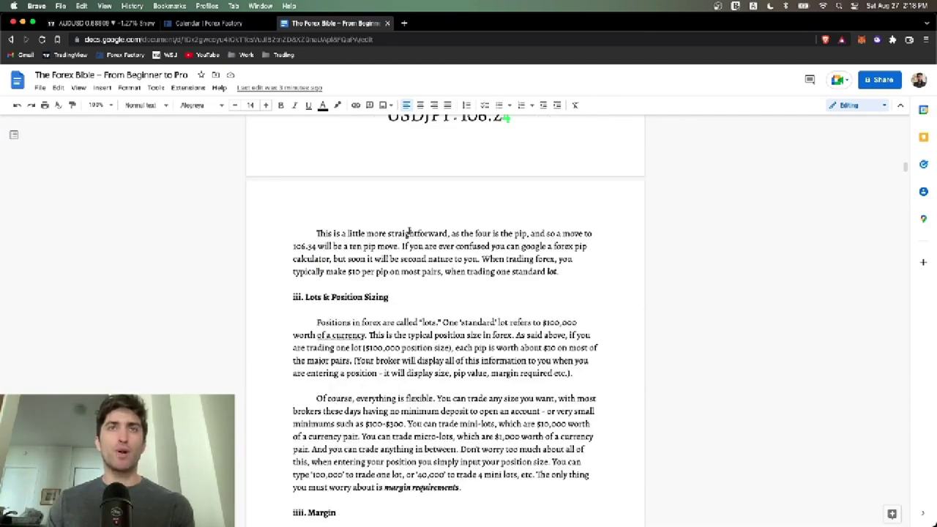
drag(543, 302, 583, 301)
scroll(578, 297, down, 4)
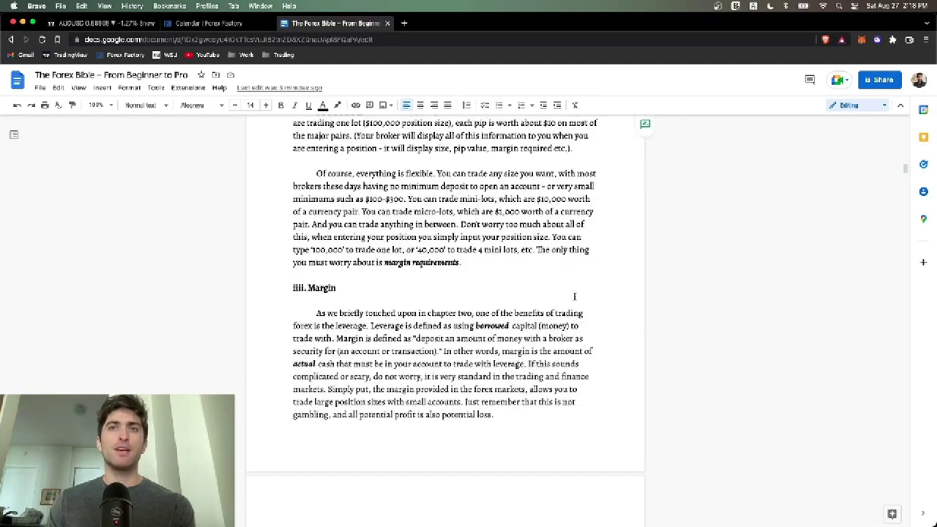
scroll(558, 289, down, 5)
scroll(535, 265, up, 3)
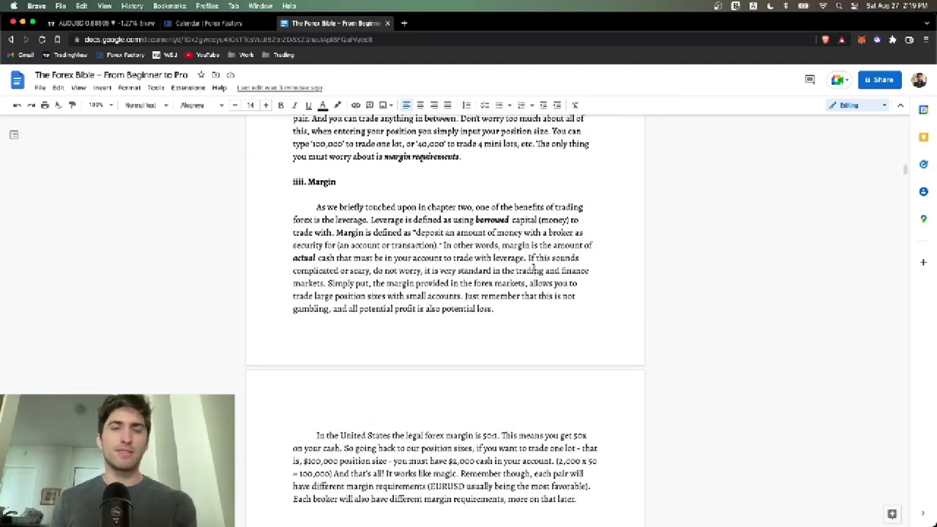
scroll(532, 269, up, 5)
drag(548, 166, 580, 165)
click(547, 190)
scroll(553, 205, down, 6)
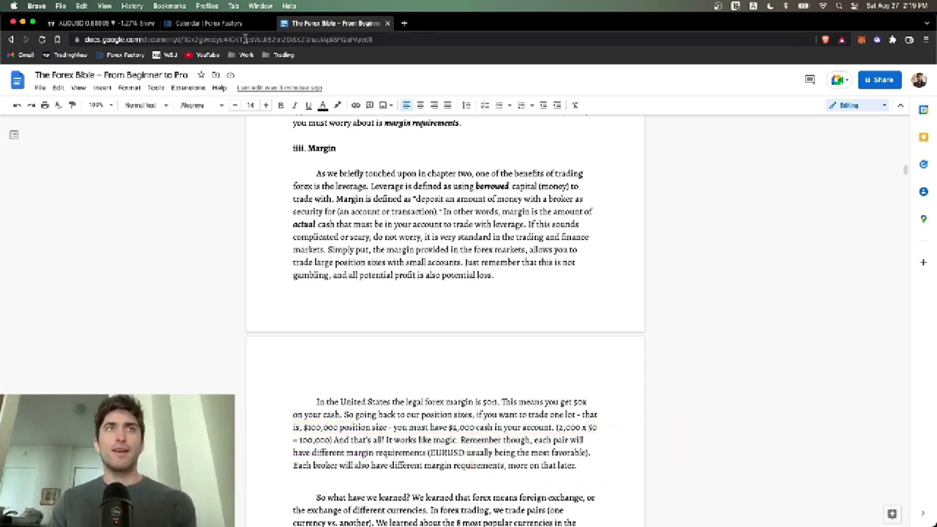
Measure the latest AUDUSD 1h drop with the price-range tool, then clear it.
click(115, 23)
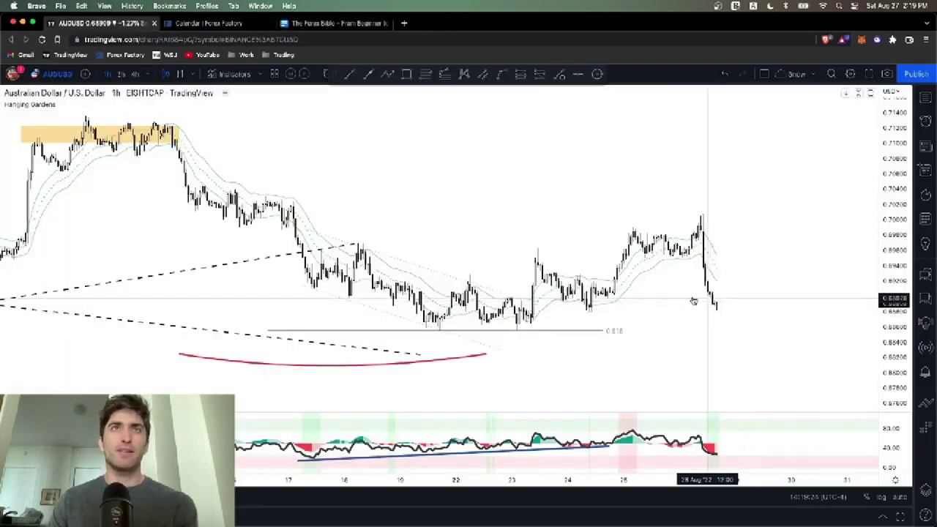
click(559, 74)
click(749, 307)
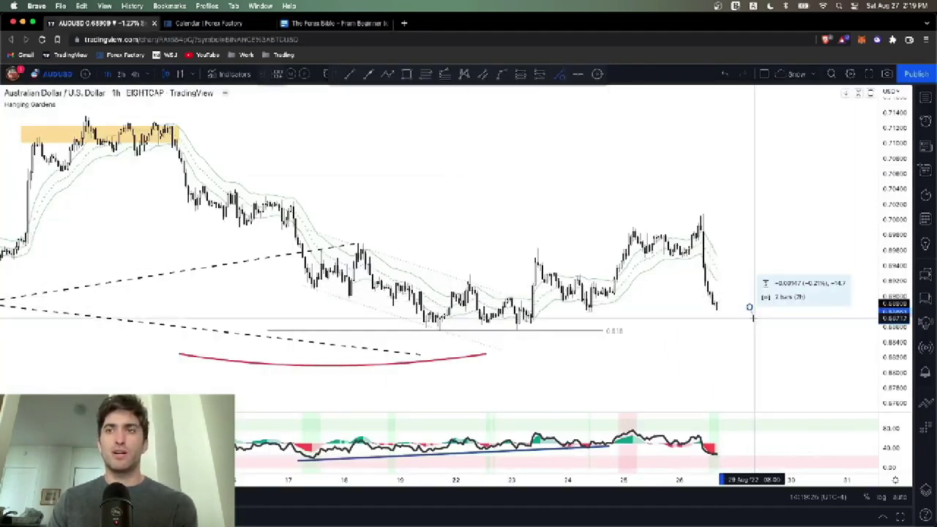
click(751, 327)
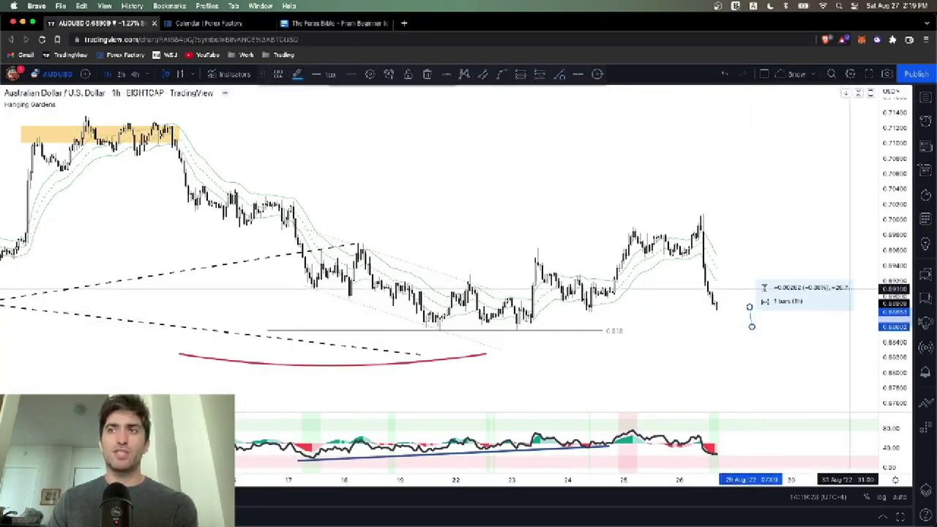
click(749, 331)
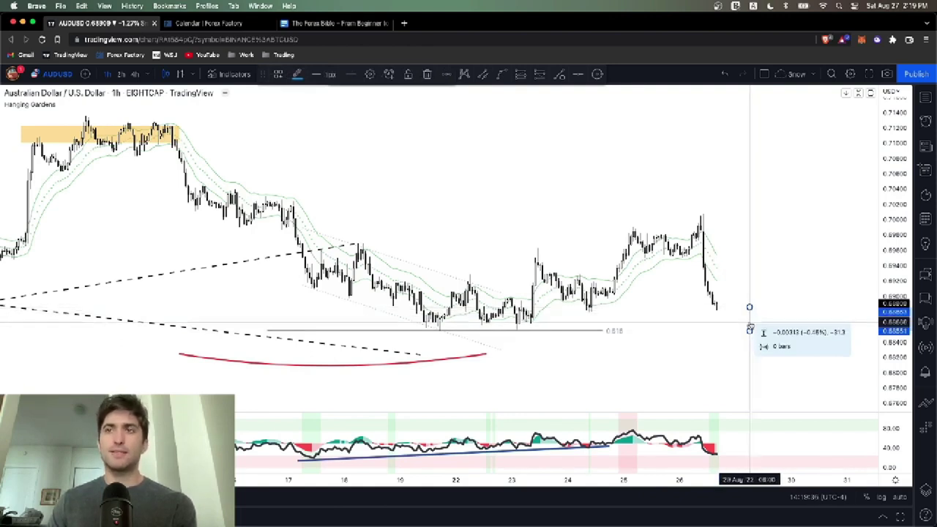
drag(750, 320, 537, 333)
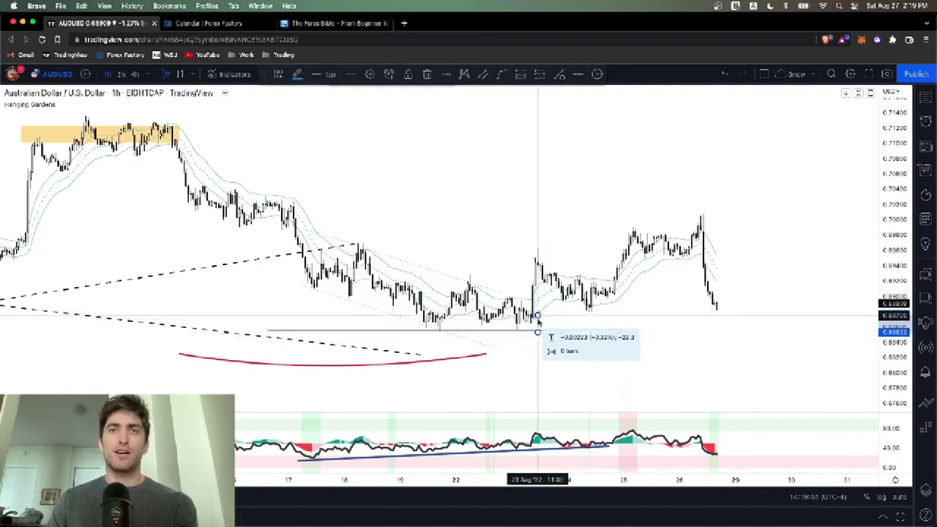
click(566, 238)
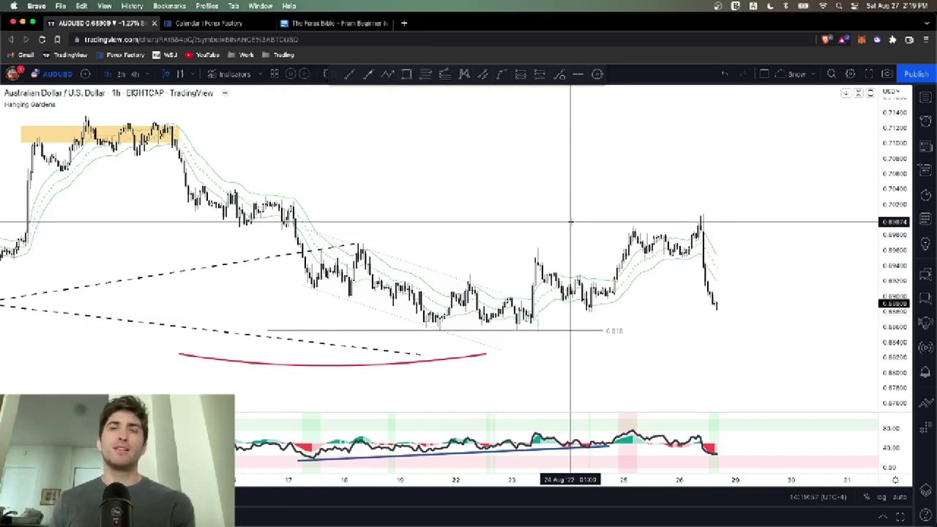
Measure the move from the swing low, then remove that measurement too.
shift+click(538, 314)
click(539, 331)
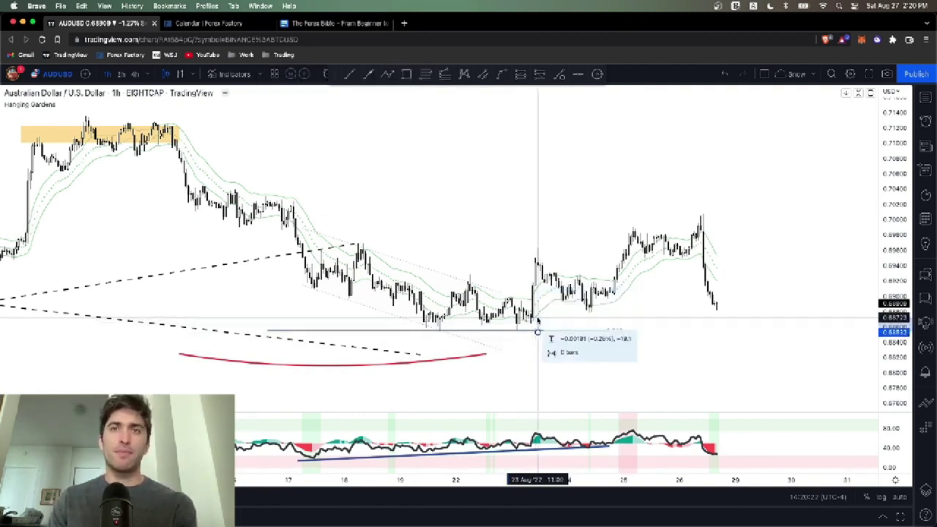
click(538, 319)
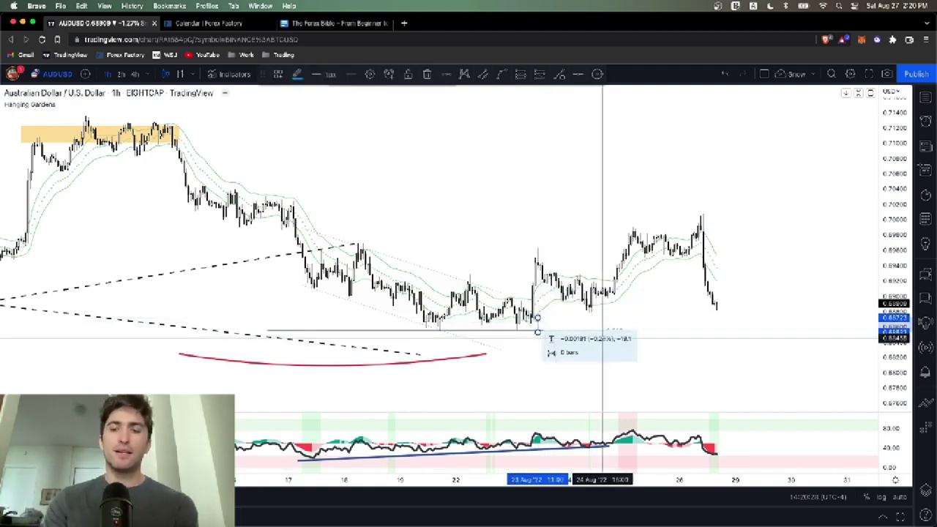
click(603, 337)
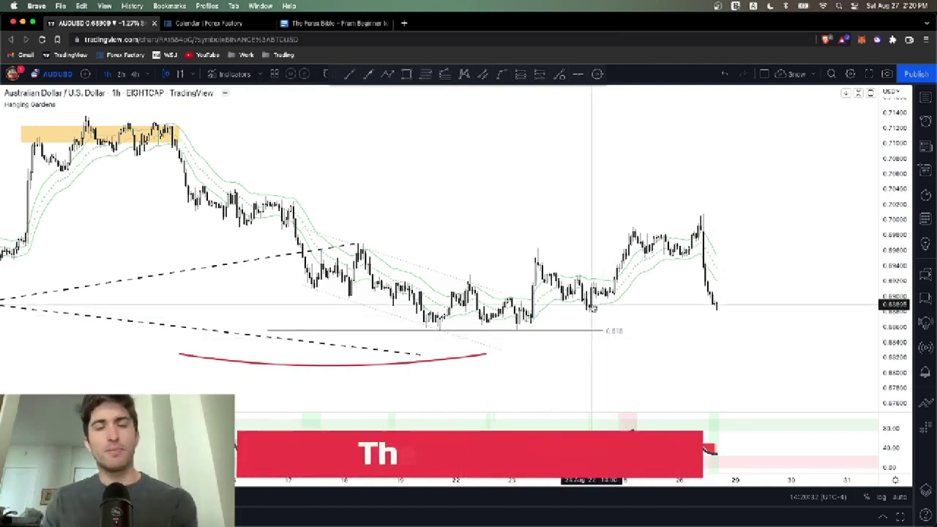
mouse_move(508, 523)
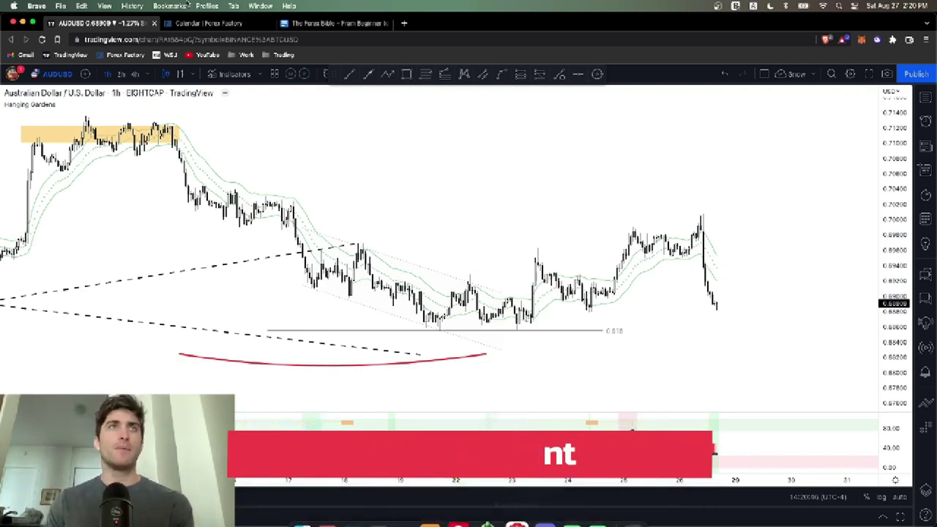
Scroll the Forex Bible past the basics summary to the Appendix's EUR/USD trade ticket.
click(322, 23)
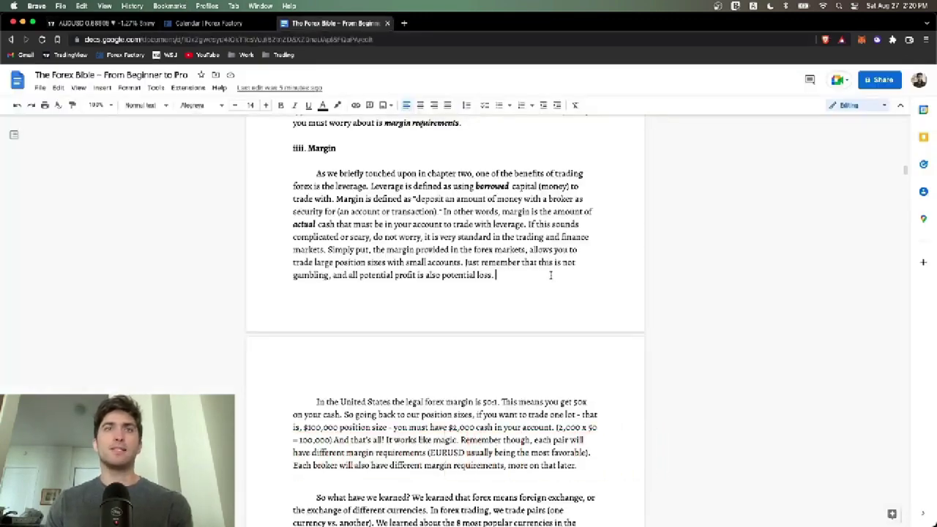
scroll(551, 273, down, 3)
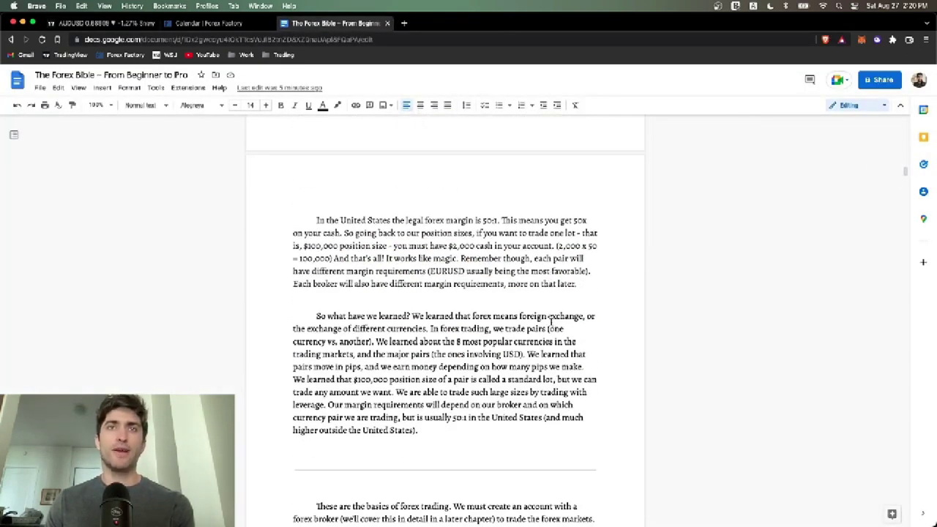
scroll(550, 320, down, 6)
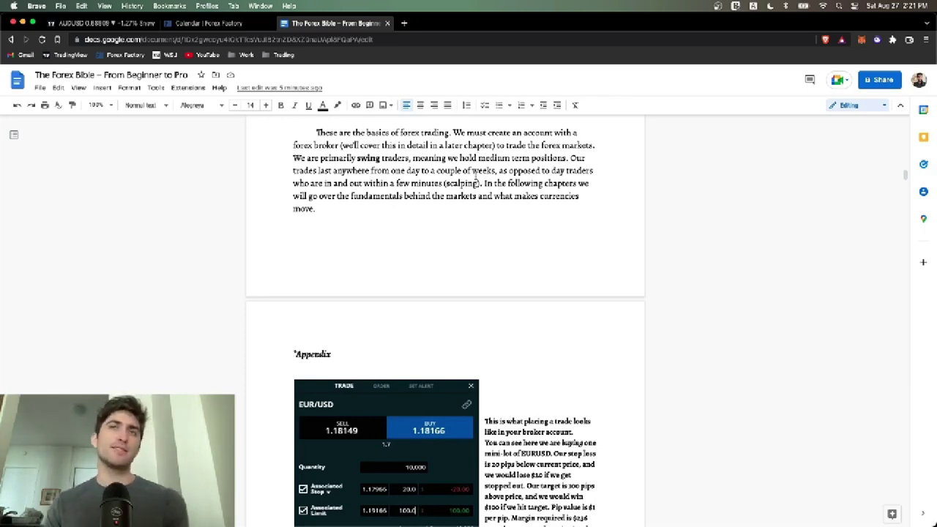
Scroll past the Forex Market Hours chart and Appendix II to FOREX FUNDAMENTALS' Interest Rates opening.
scroll(476, 212, down, 10)
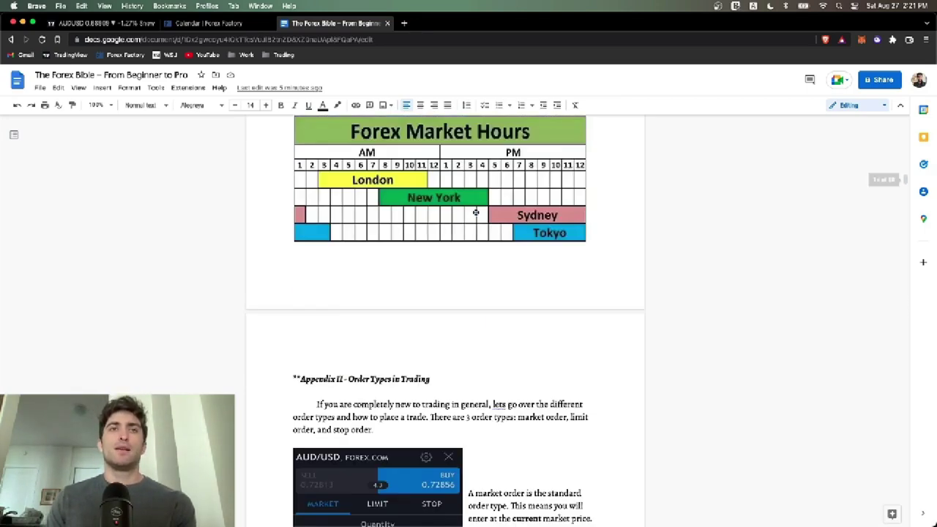
scroll(476, 213, down, 5)
scroll(475, 210, up, 5)
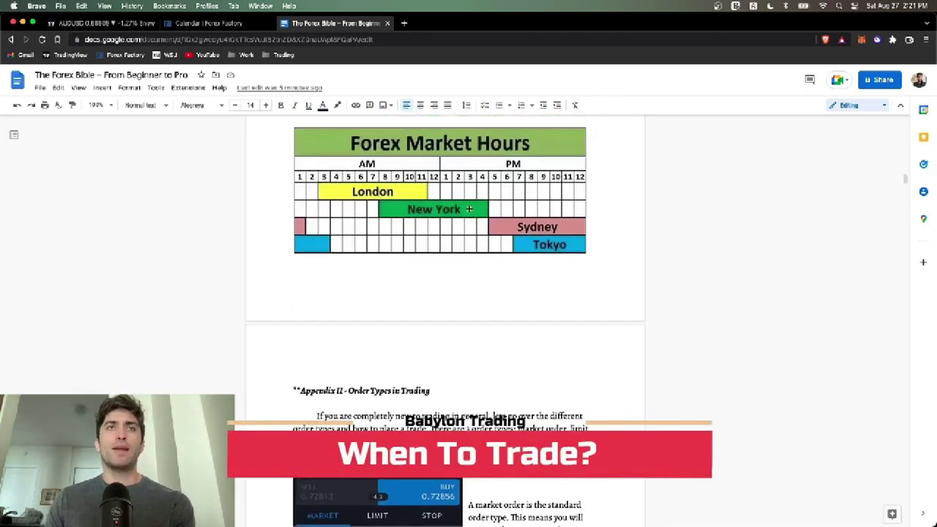
scroll(469, 212, up, 1)
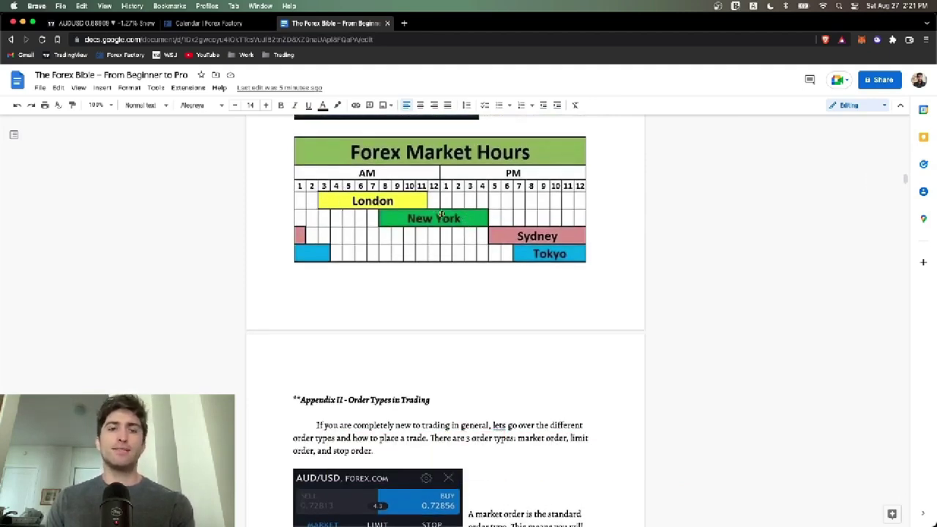
scroll(438, 220, up, 1)
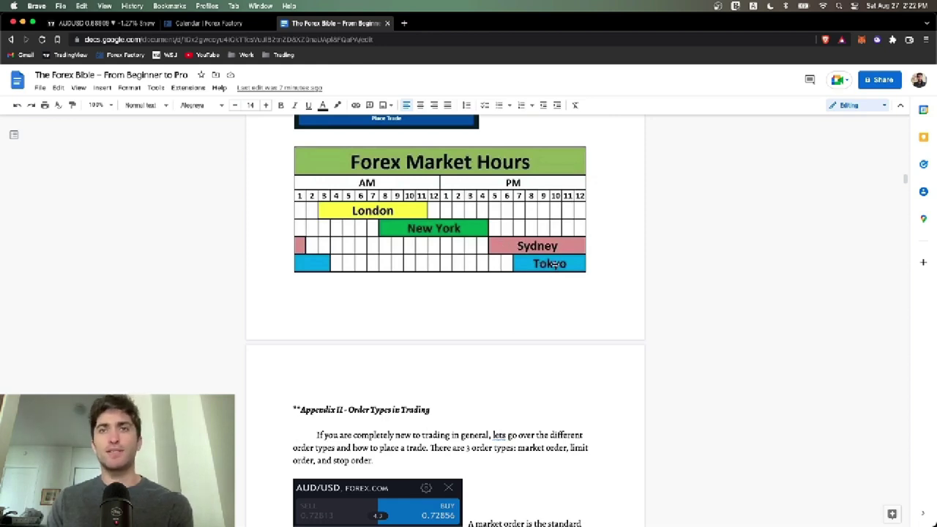
mouse_move(545, 520)
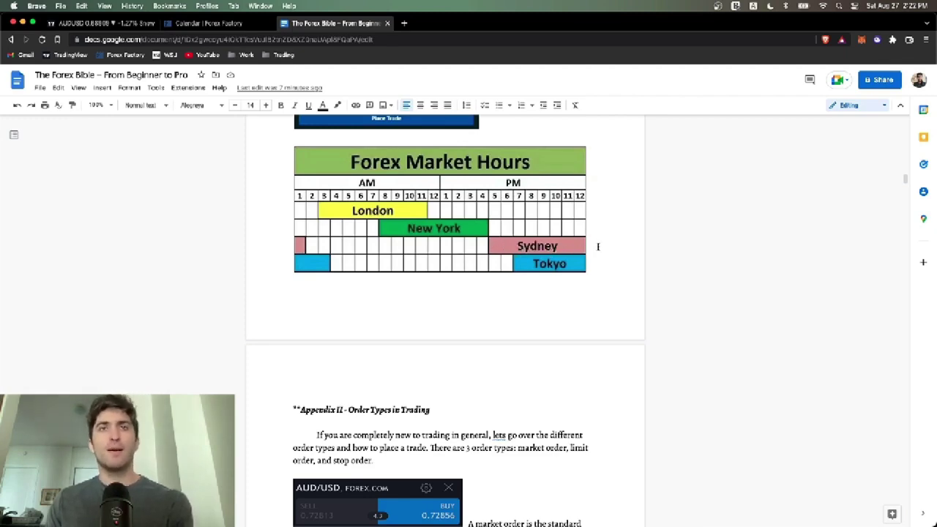
scroll(555, 296, down, 1)
scroll(555, 296, down, 10)
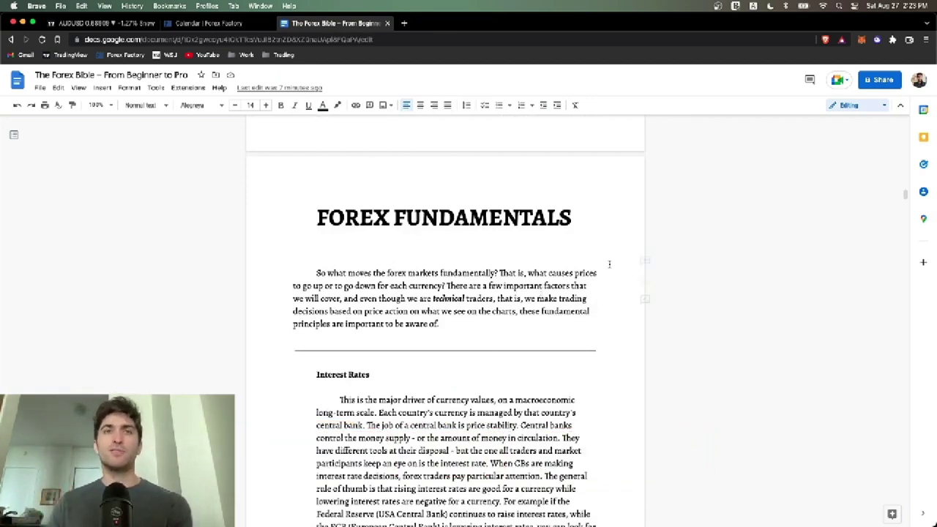
Scroll down into the Interest Rates section and clear an accidental text highlight.
scroll(570, 259, down, 1)
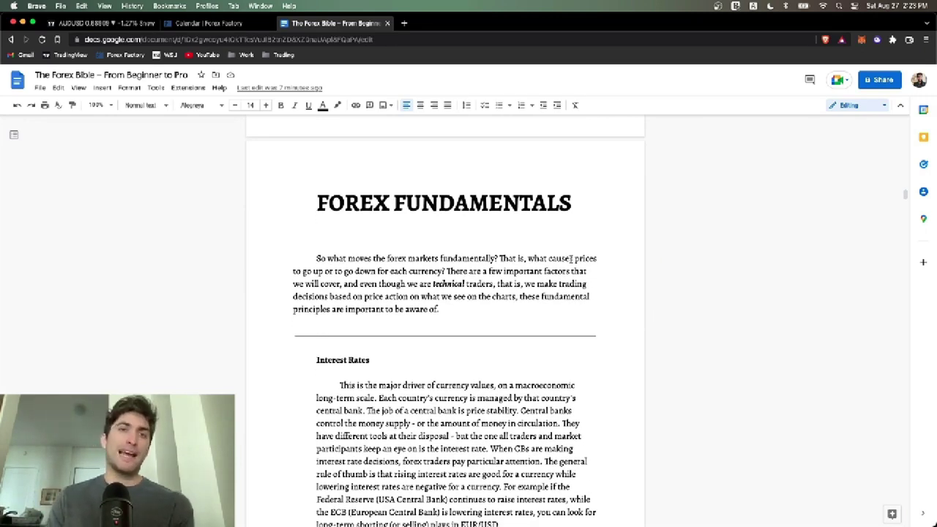
scroll(587, 296, down, 3)
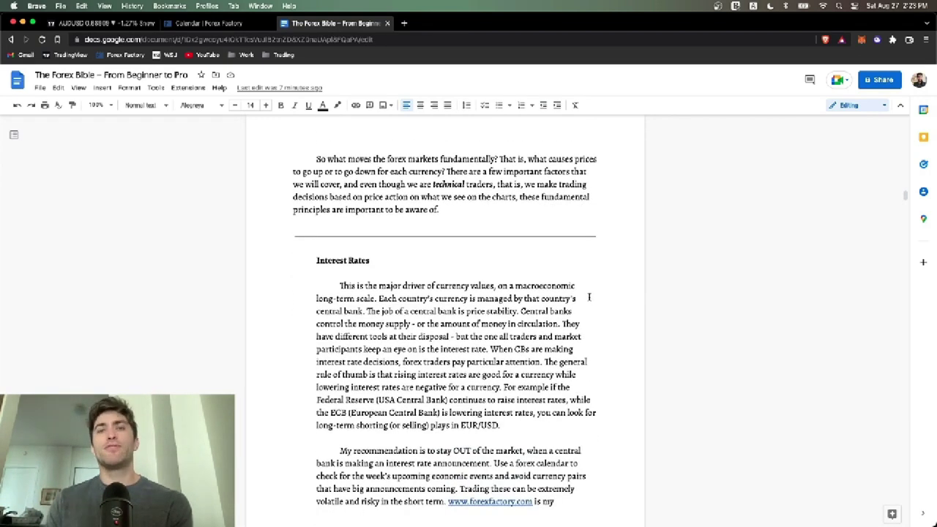
scroll(569, 250, down, 1)
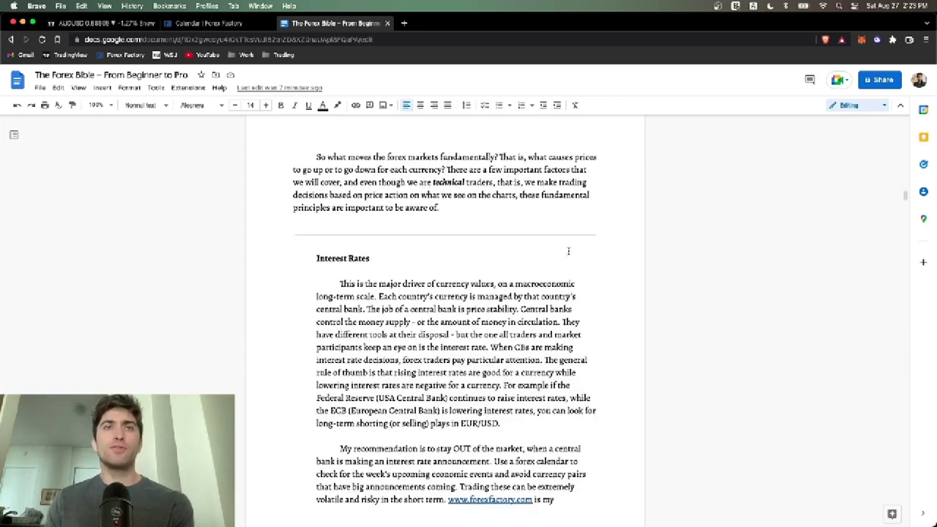
scroll(567, 251, down, 4)
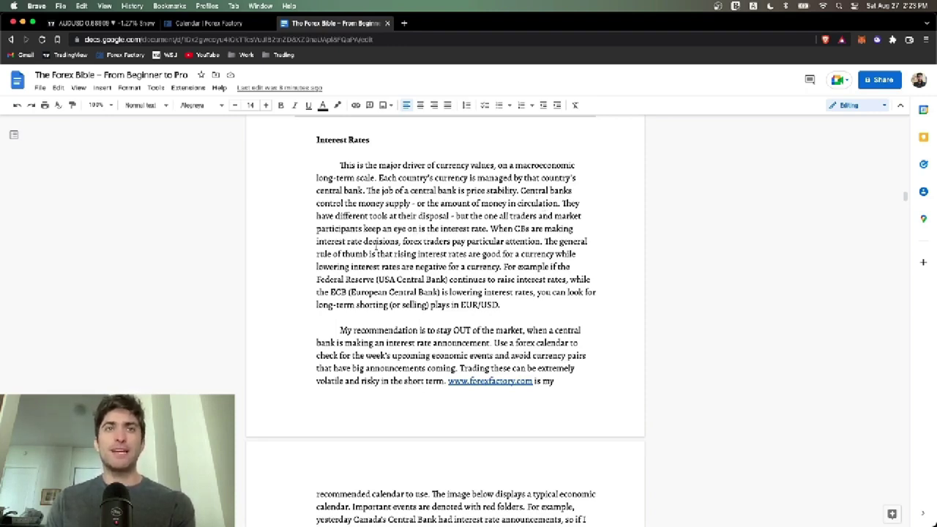
drag(399, 241, 510, 240)
click(508, 240)
scroll(508, 241, down, 1)
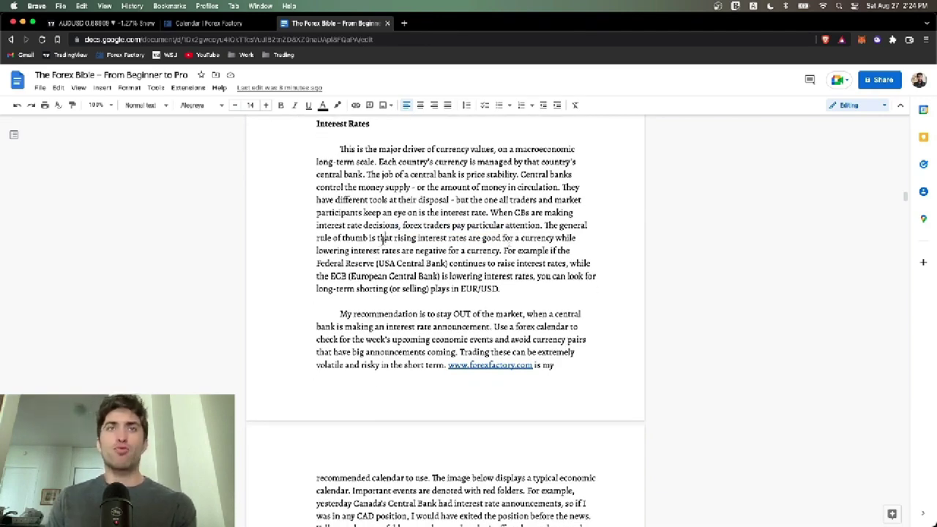
Highlight the rising-interest-rates phrase and USD in EUR/USD, then switch to the Forex Factory calendar.
drag(380, 239, 516, 238)
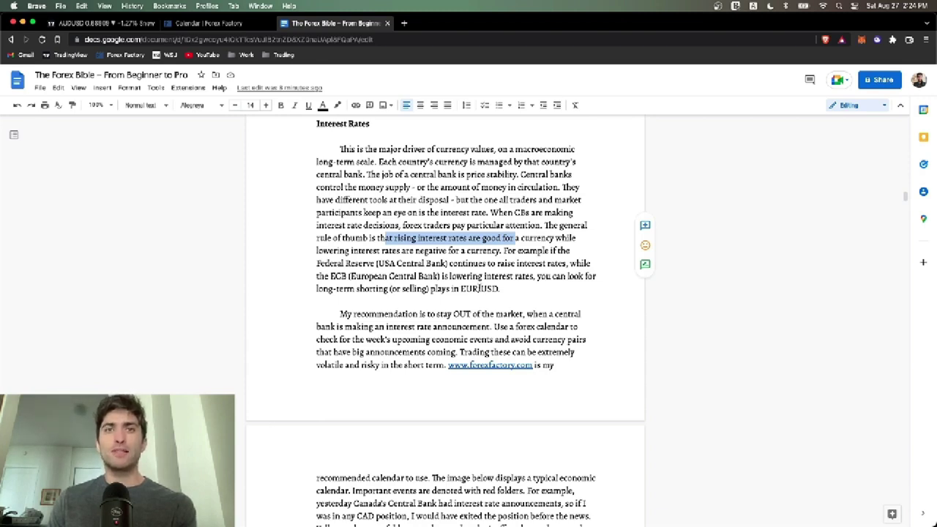
double_click(484, 289)
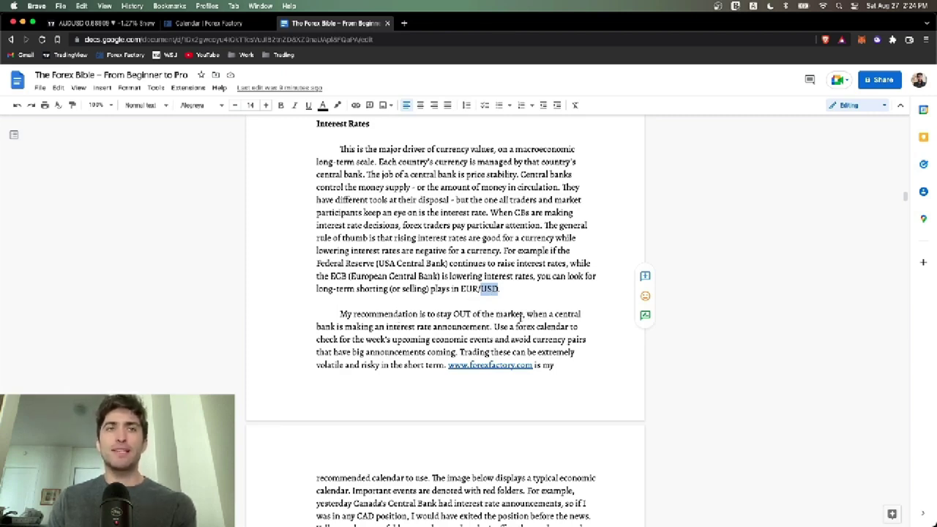
scroll(511, 321, down, 1)
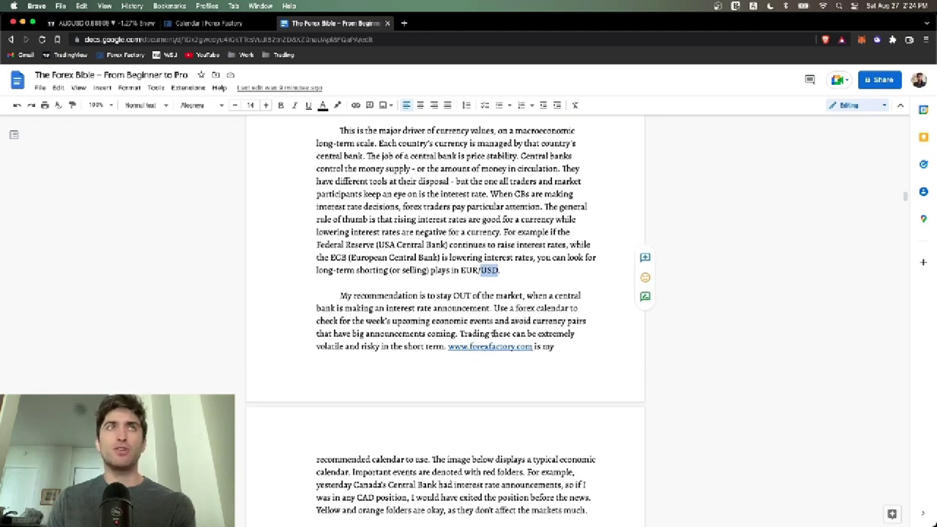
click(209, 25)
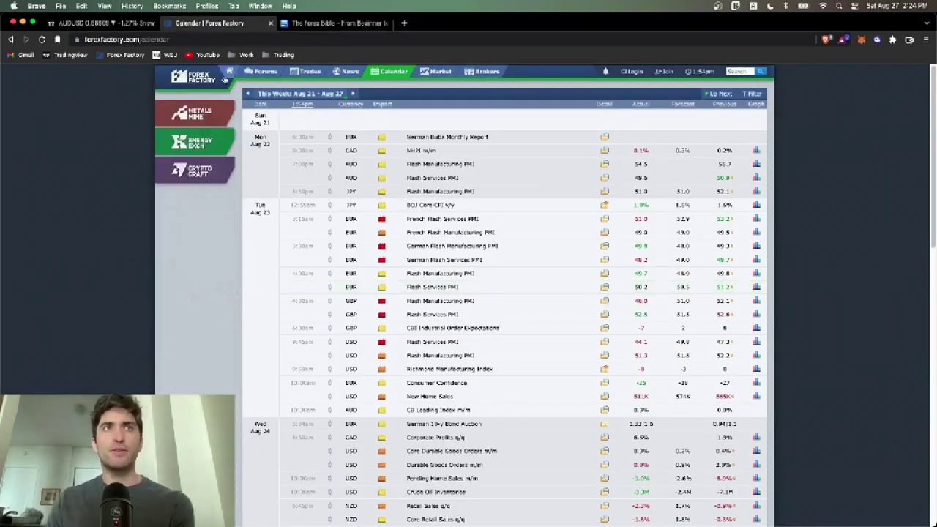
scroll(377, 194, down, 1)
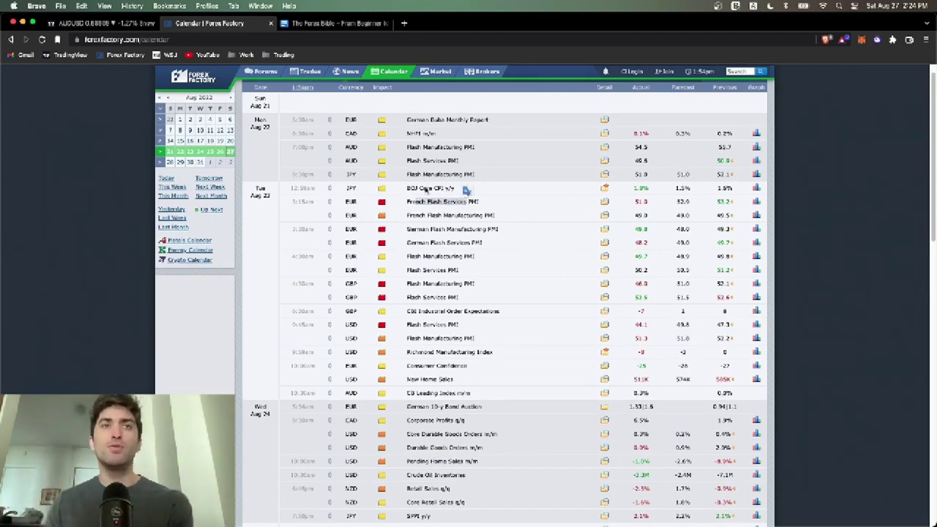
scroll(465, 190, down, 1)
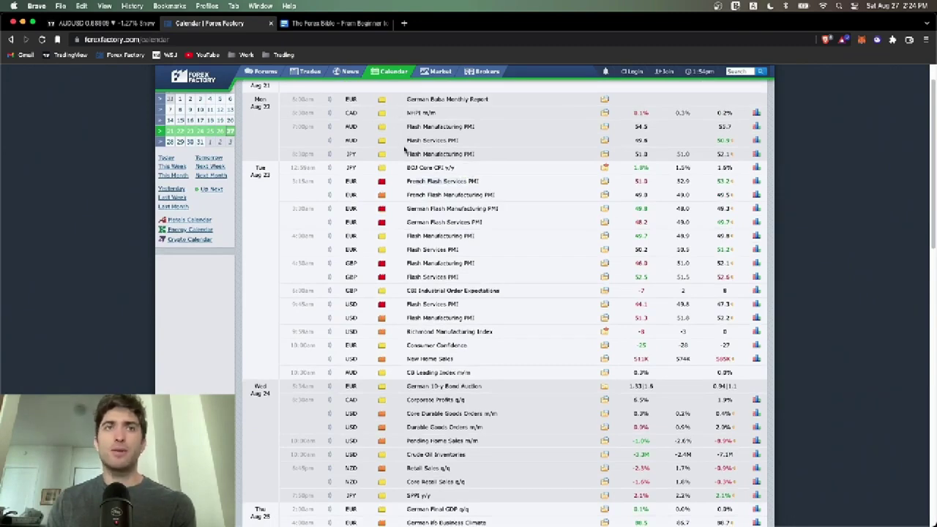
scroll(398, 135, down, 5)
scroll(403, 150, down, 5)
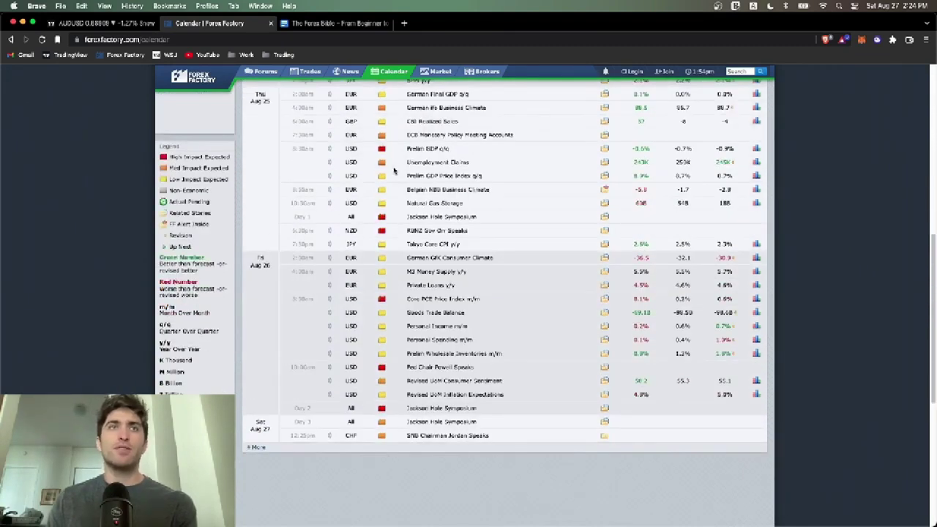
scroll(450, 157, down, 3)
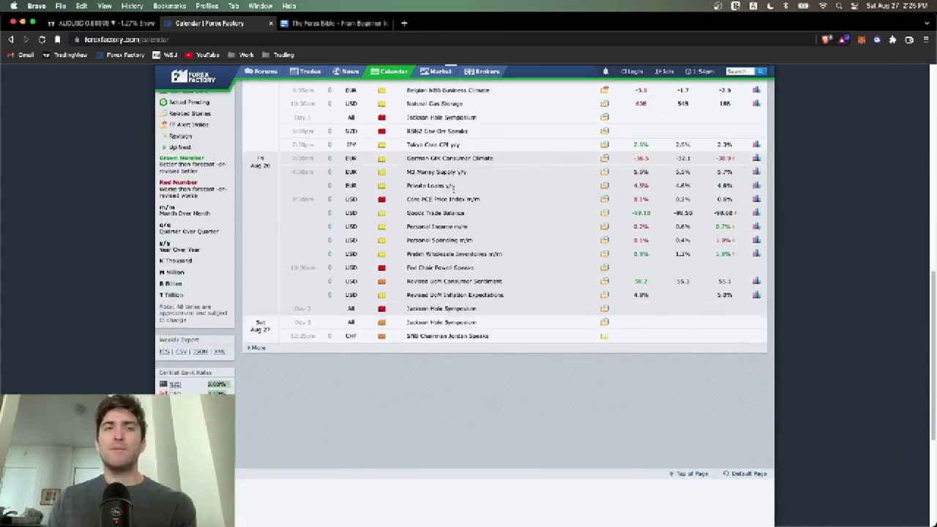
scroll(453, 265, up, 15)
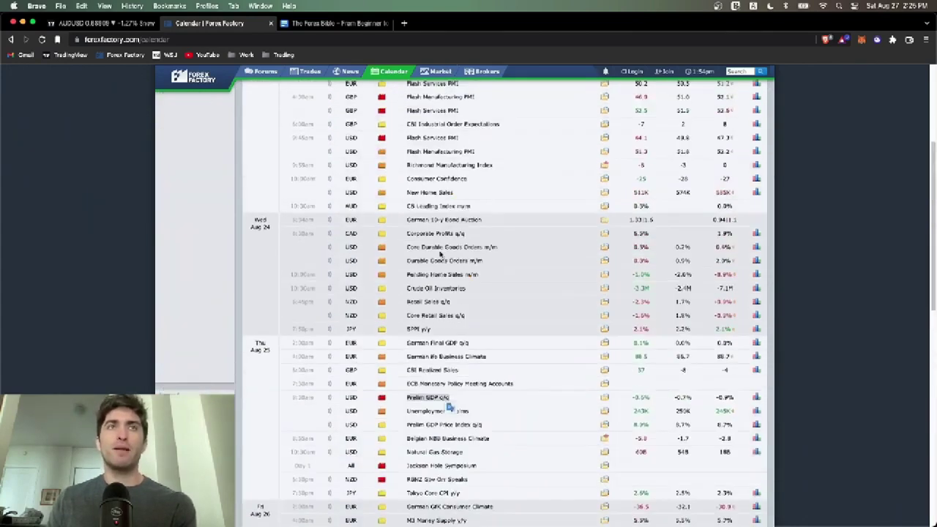
Advance the Forex Factory calendar to the Aug 28 week, scroll through it, and return to the Forex Bible.
click(352, 95)
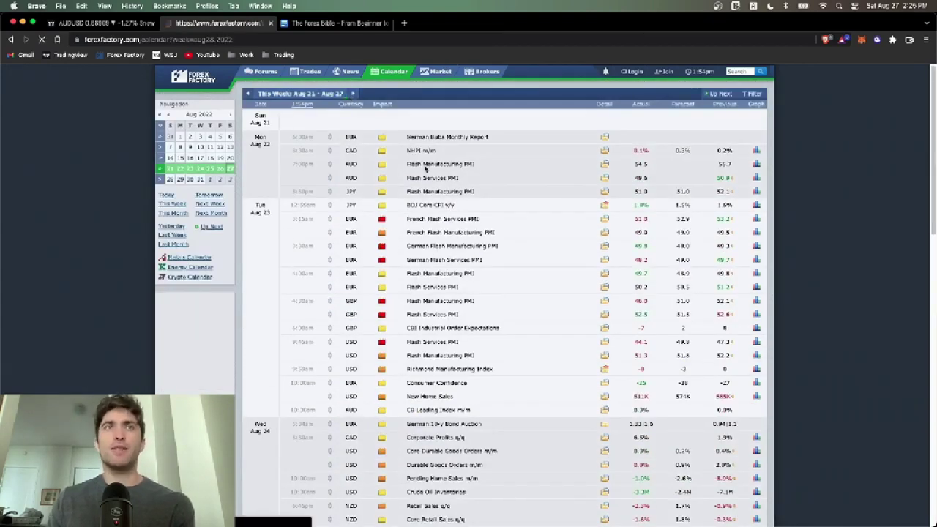
scroll(421, 183, down, 10)
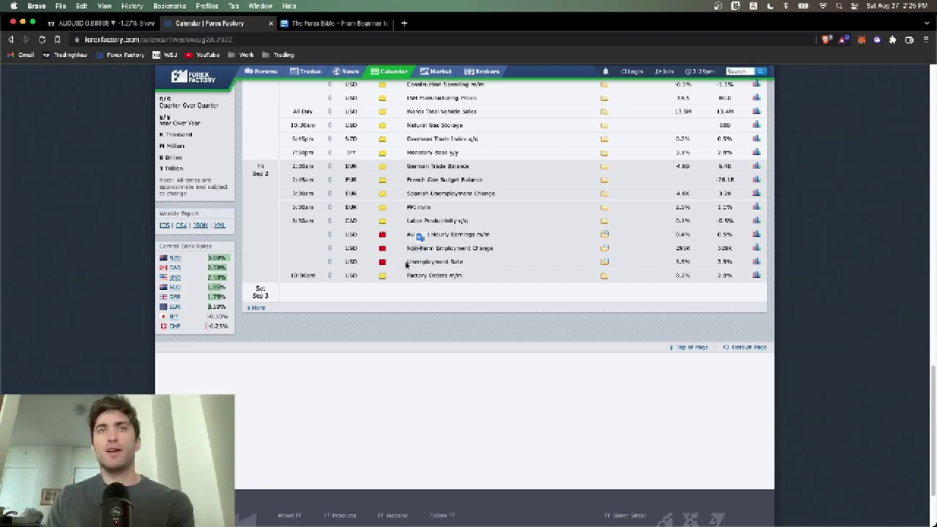
scroll(407, 265, up, 15)
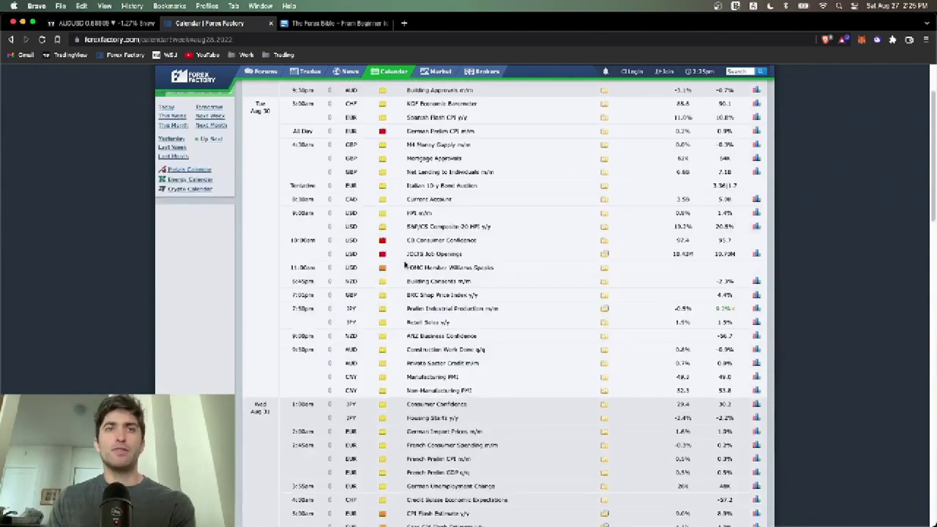
scroll(404, 266, down, 15)
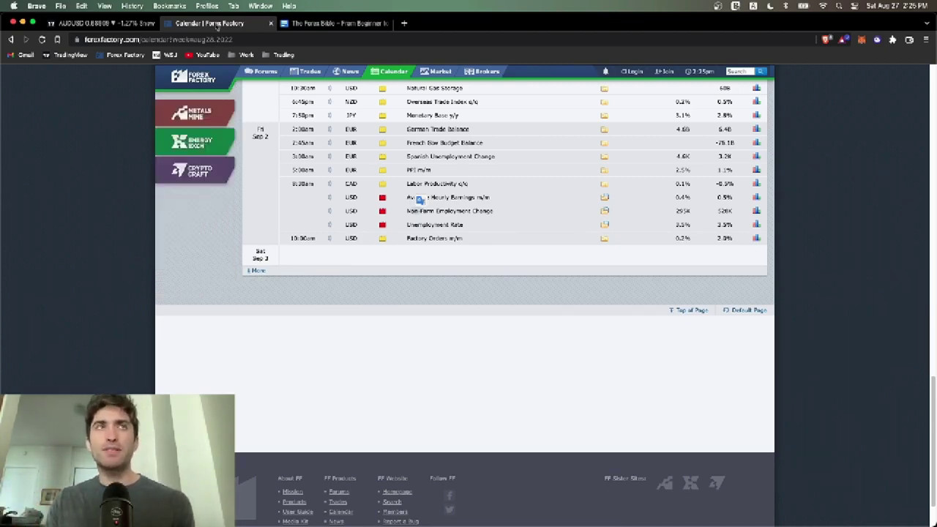
click(336, 22)
Undo an accidental text move, then show USDJPY on the weekly timeframe in TradingView.
drag(488, 271, 451, 259)
key(super+z)
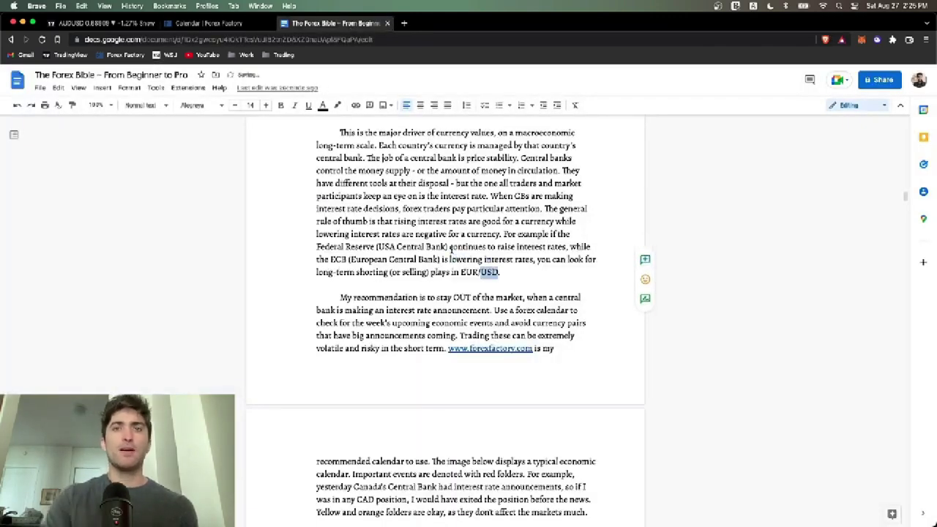
click(102, 23)
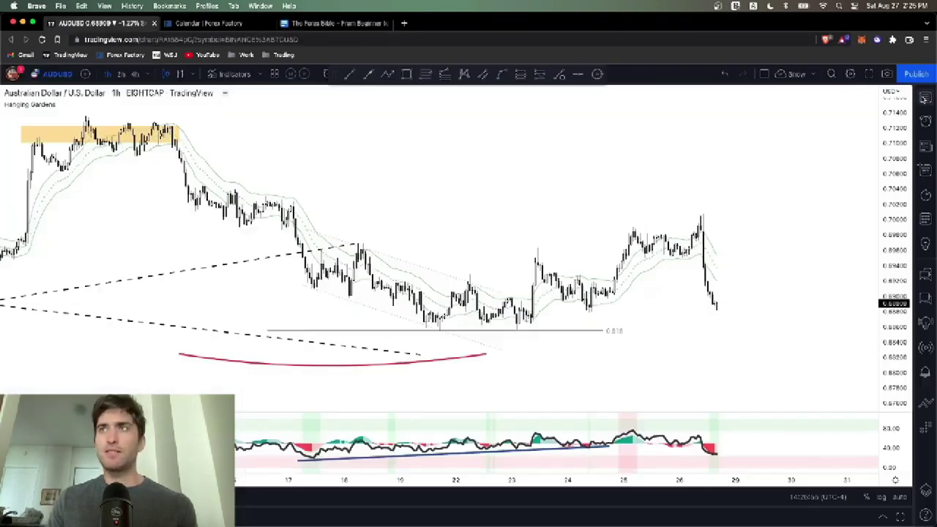
click(925, 96)
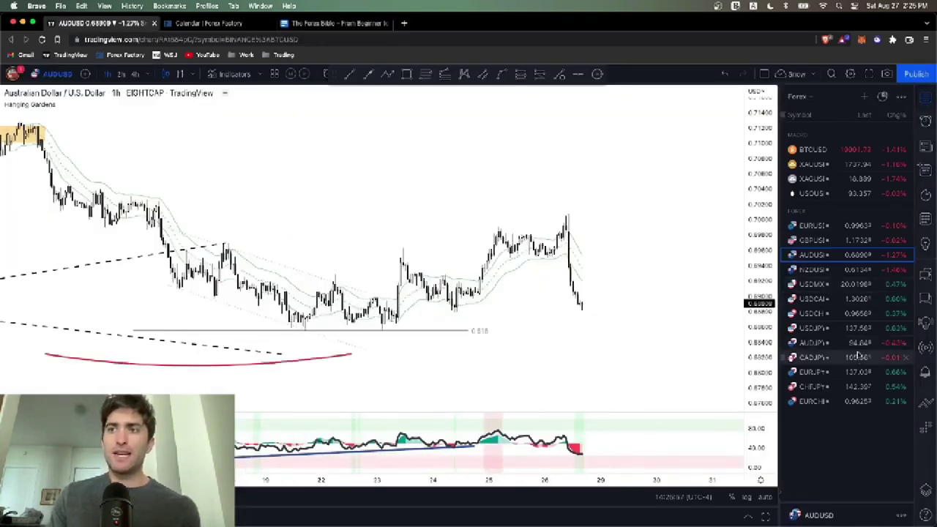
click(850, 328)
click(926, 98)
click(148, 74)
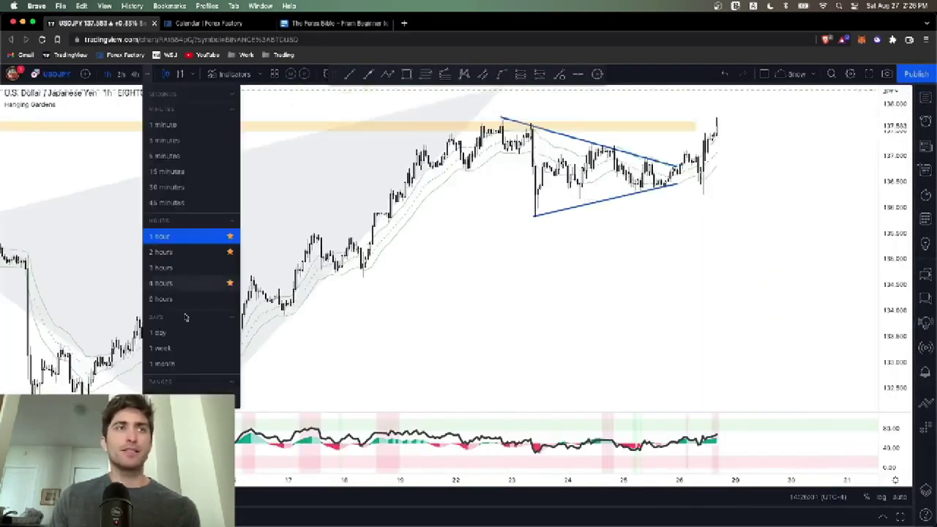
click(176, 347)
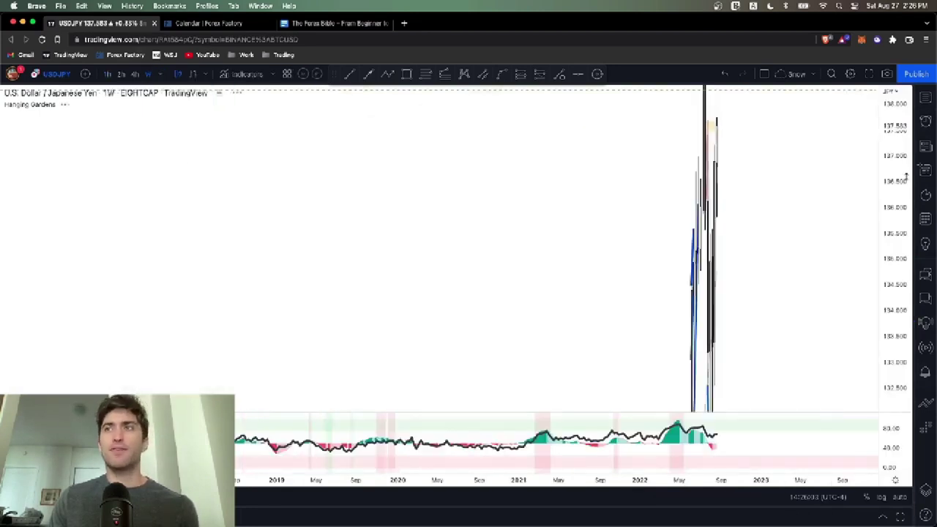
Switch the USD/JPY chart to the 4-hour timeframe and return to the Forex Bible.
scroll(787, 273, up, 3)
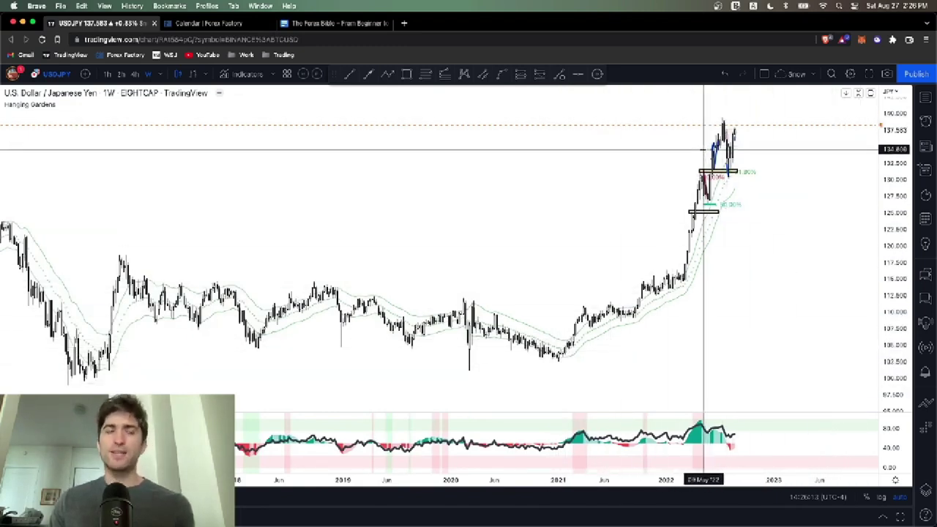
click(925, 96)
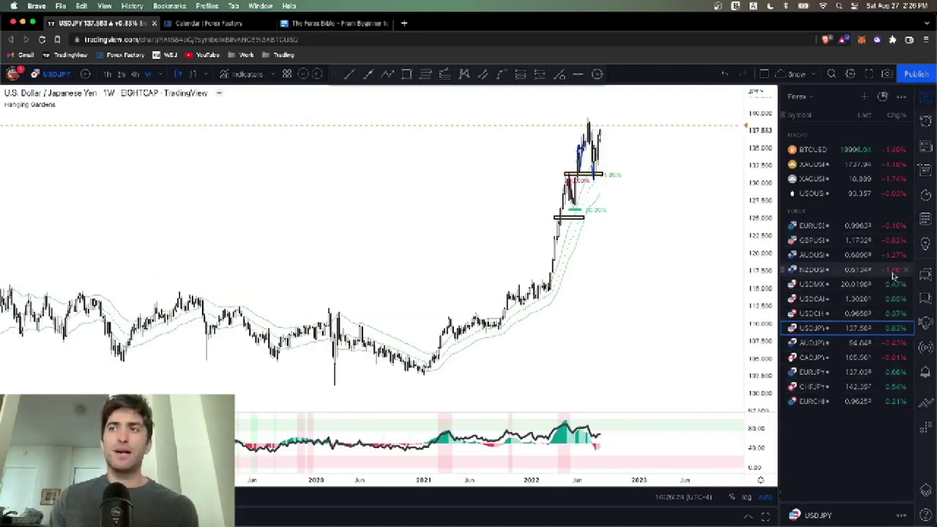
click(928, 98)
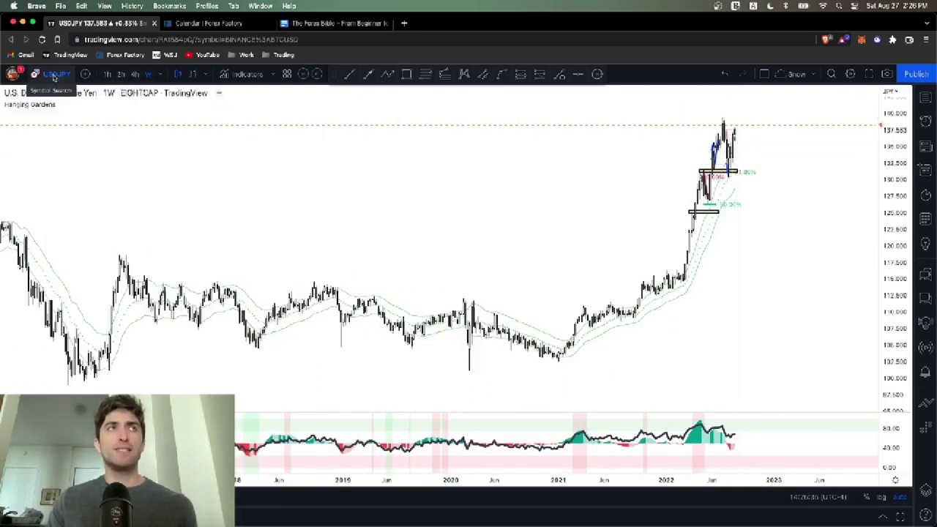
click(135, 74)
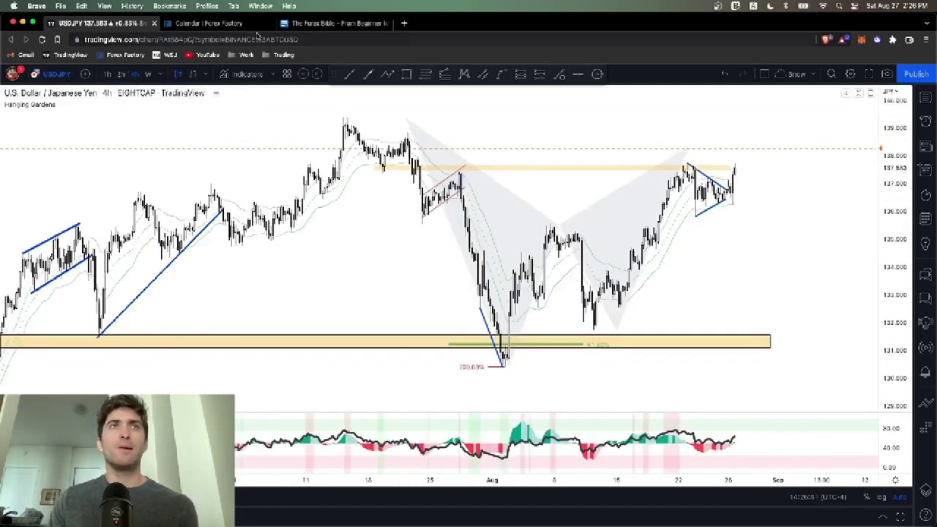
click(314, 25)
Clear the USD selection and scroll back to the Interest Rates heading.
click(448, 235)
scroll(451, 249, up, 2)
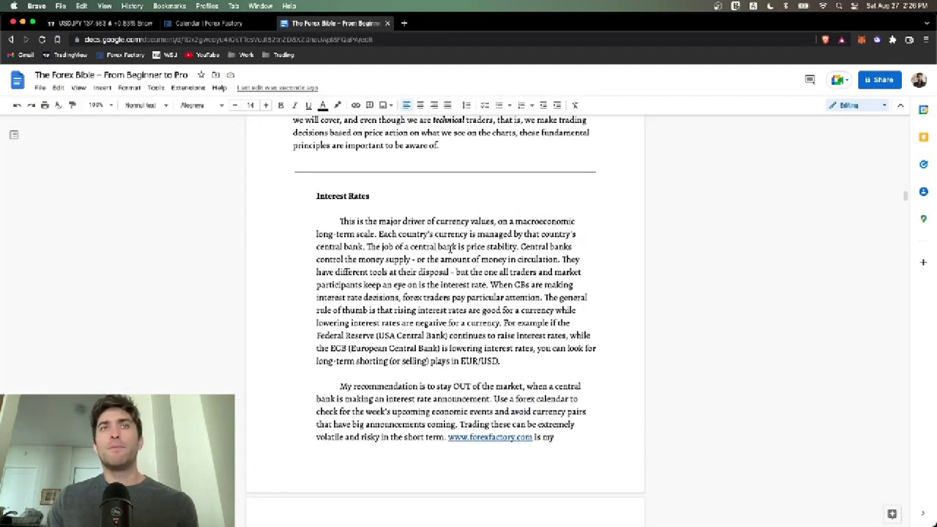
drag(317, 197, 370, 196)
scroll(390, 248, down, 2)
Flip to the Forex Factory calendar and back twice, then return to the USD/JPY chart.
click(246, 26)
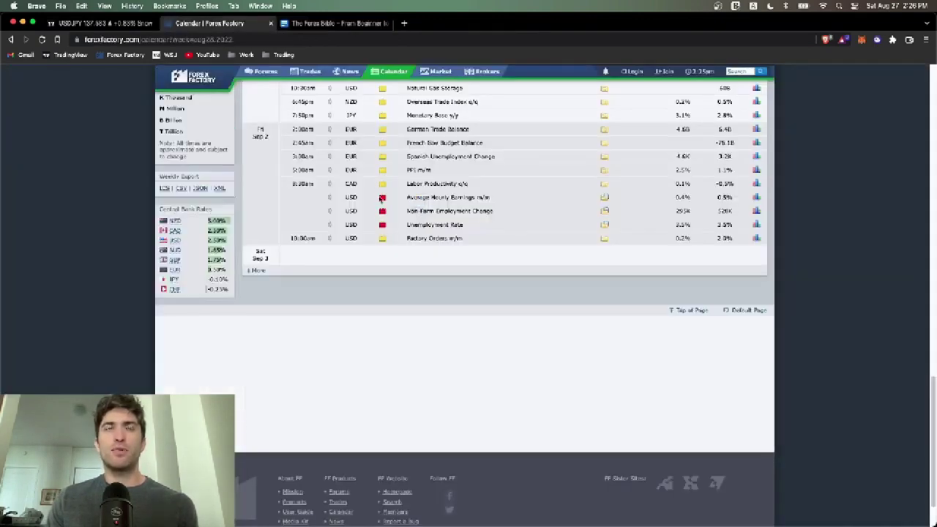
click(329, 24)
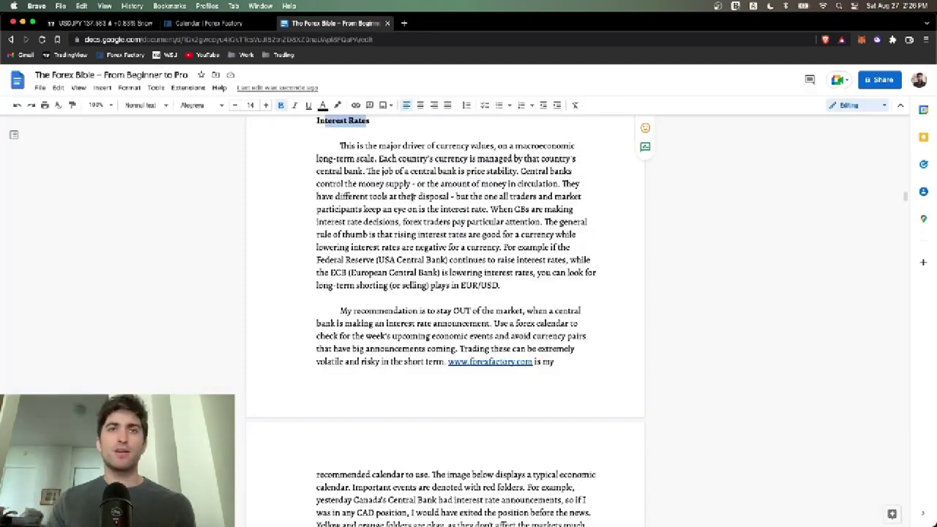
click(224, 26)
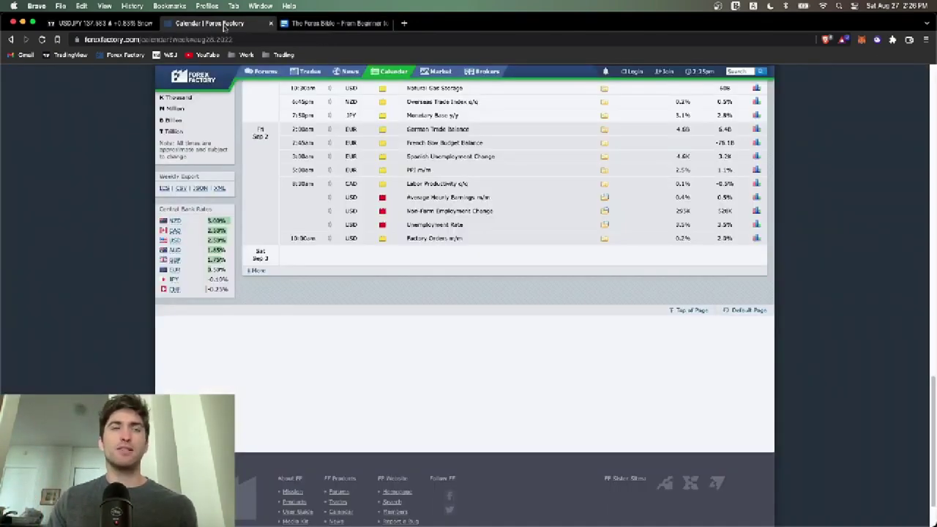
click(327, 25)
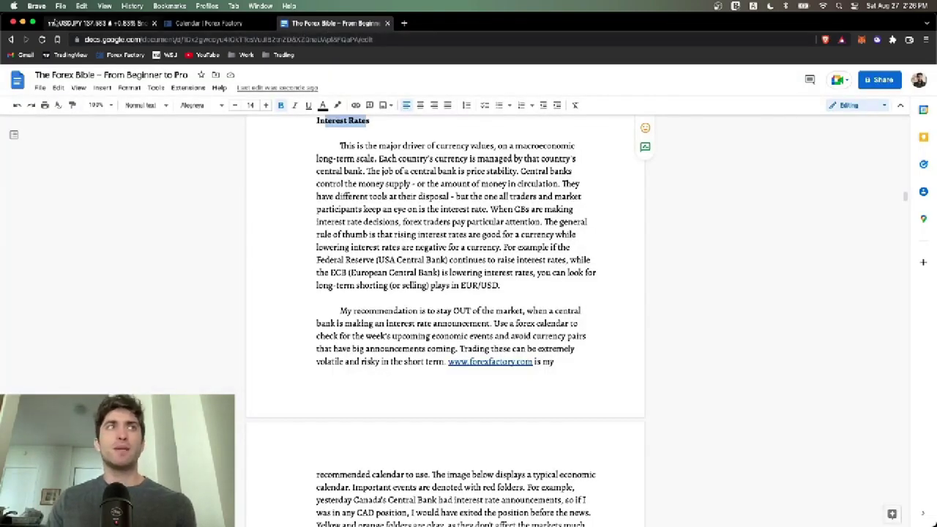
click(103, 23)
Load the TVC U.S. Dollar Currency Index (DXY) chart on the weekly timeframe.
click(59, 75)
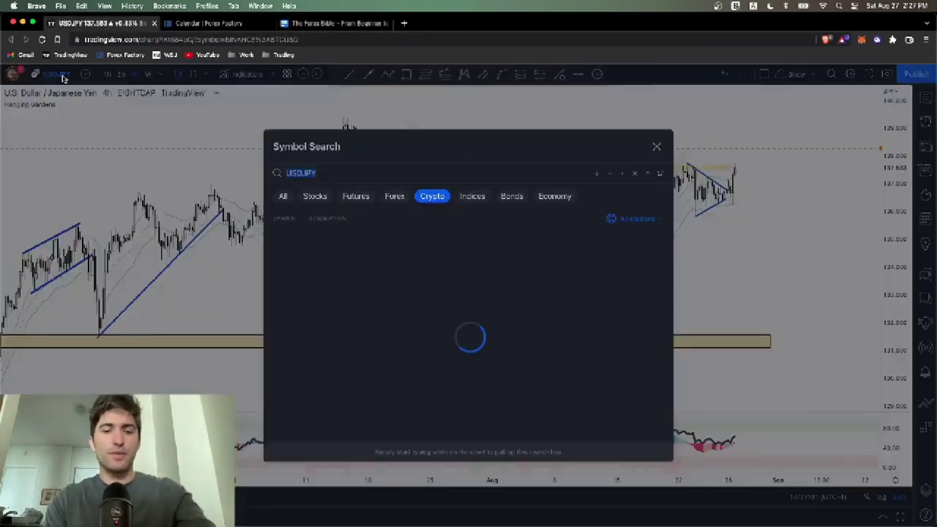
text(DXY)
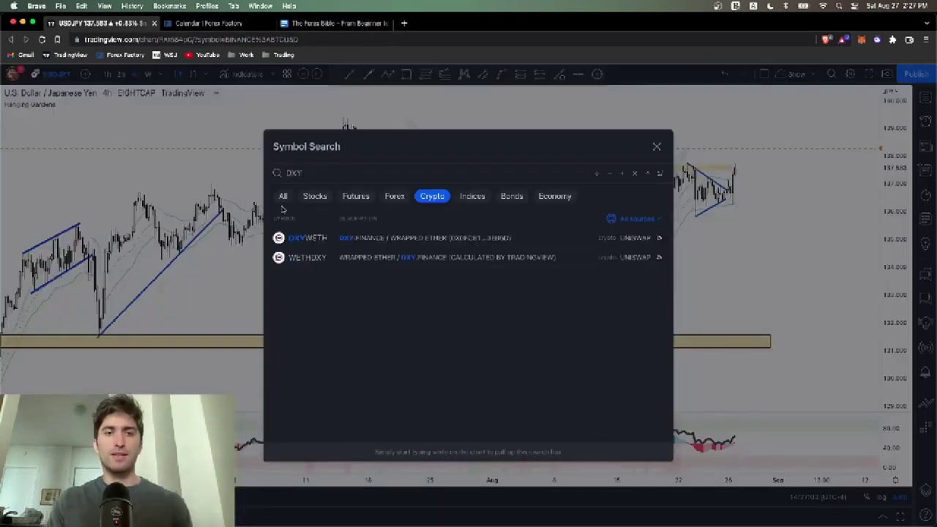
click(284, 197)
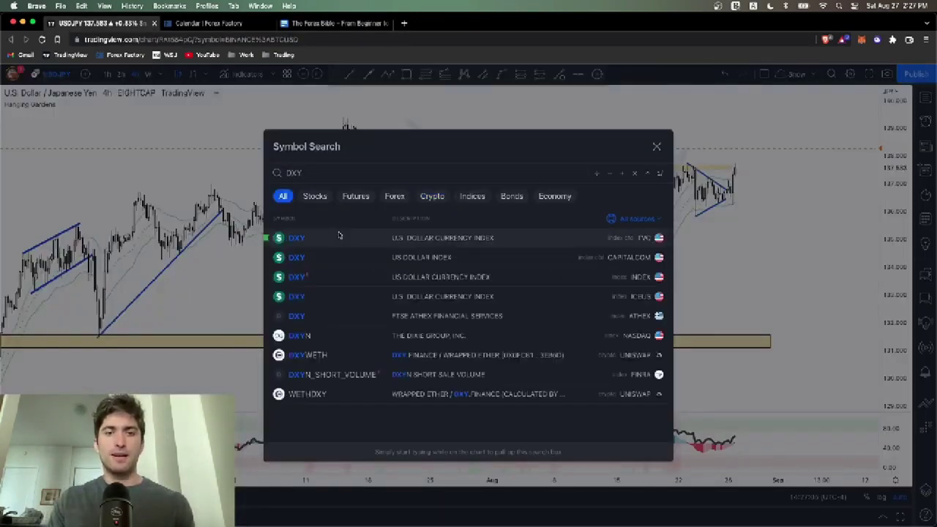
click(339, 235)
click(148, 74)
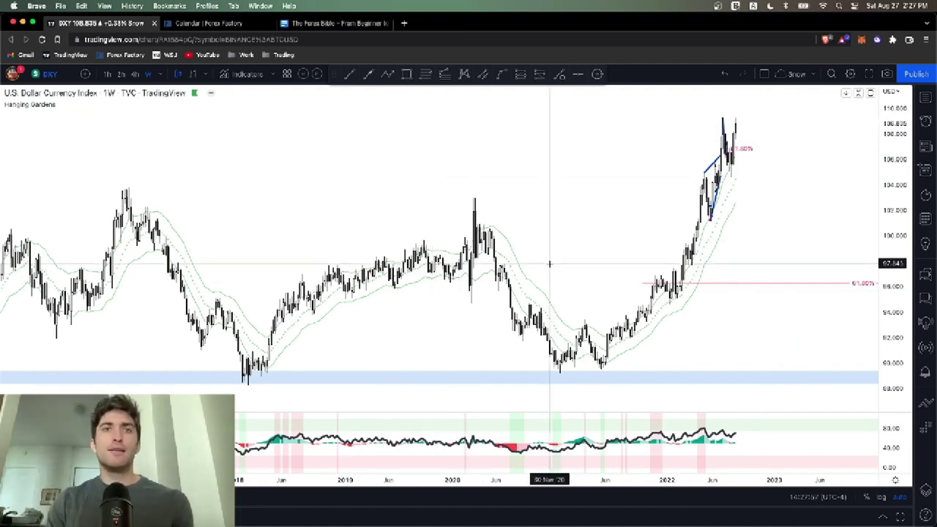
Zoom the DXY weekly chart out to view its multi-decade history.
scroll(550, 263, down, 10)
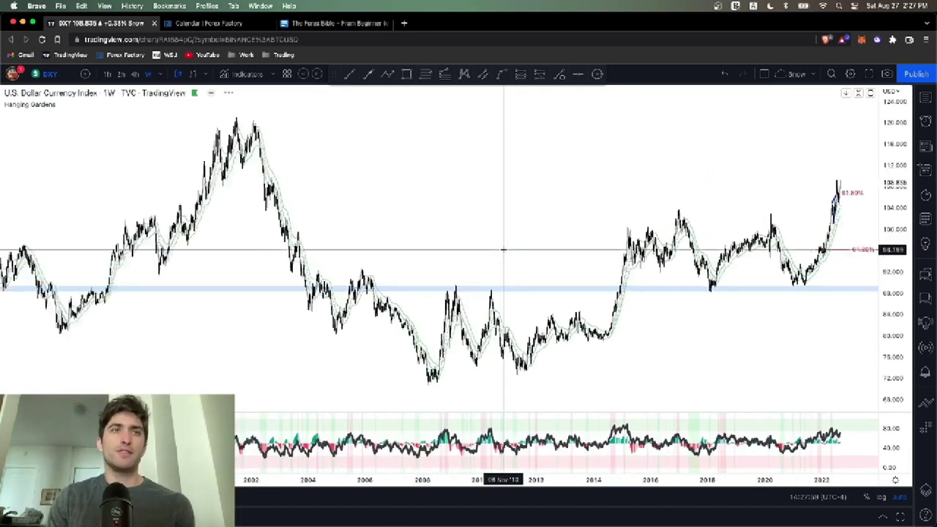
scroll(502, 249, down, 5)
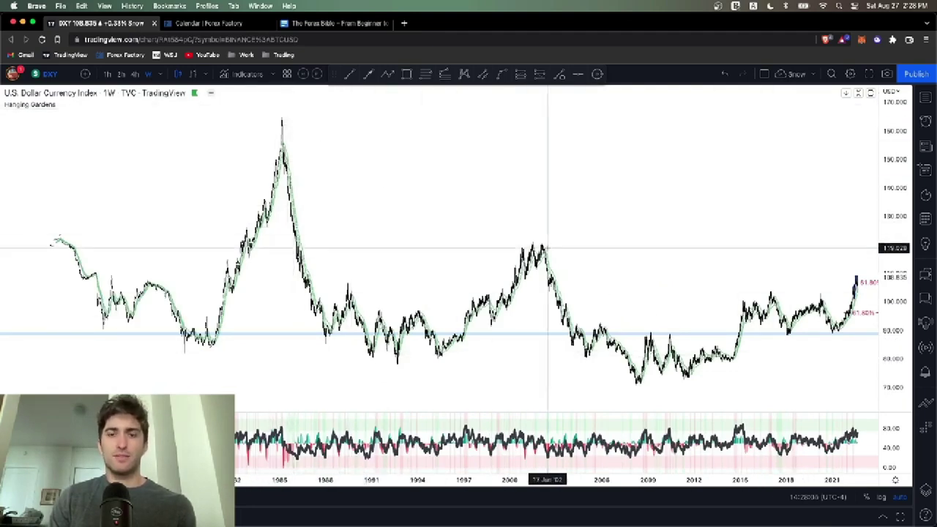
scroll(550, 250, up, 2)
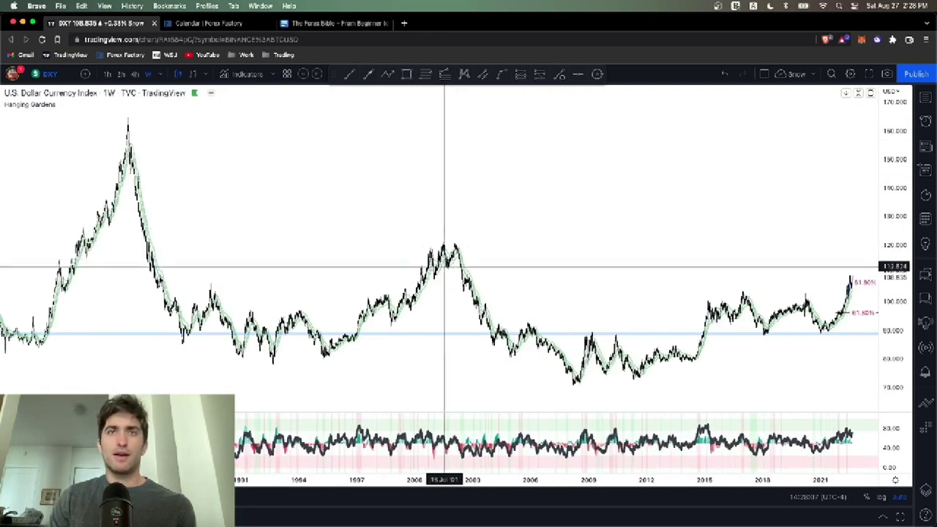
scroll(648, 226, up, 2)
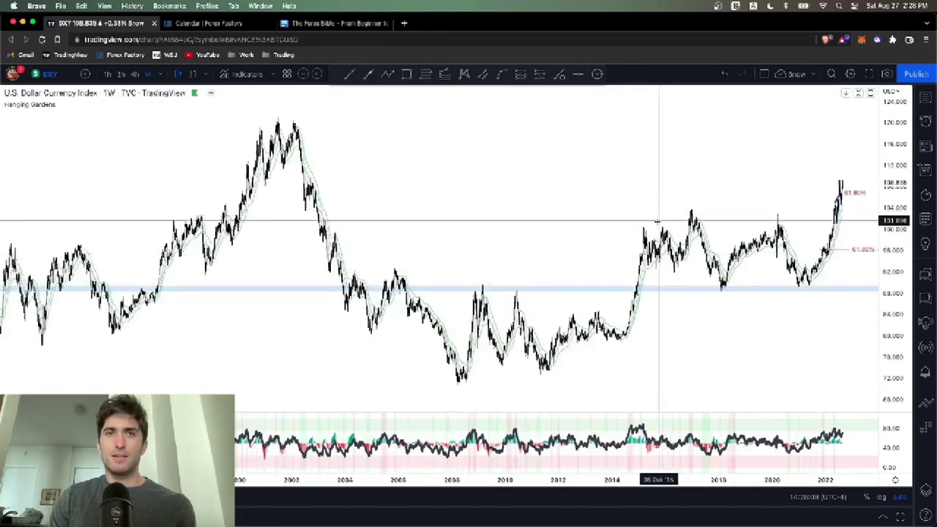
click(338, 23)
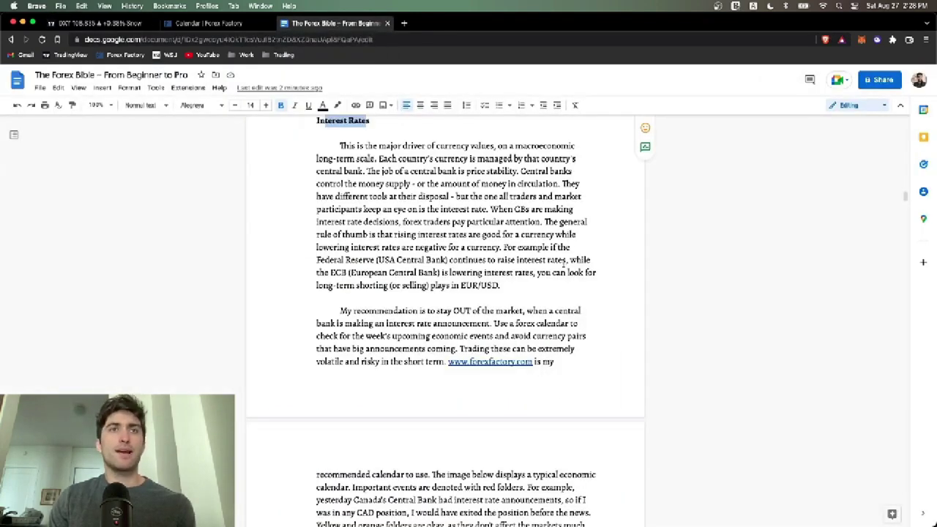
scroll(562, 291, down, 5)
scroll(563, 291, down, 1)
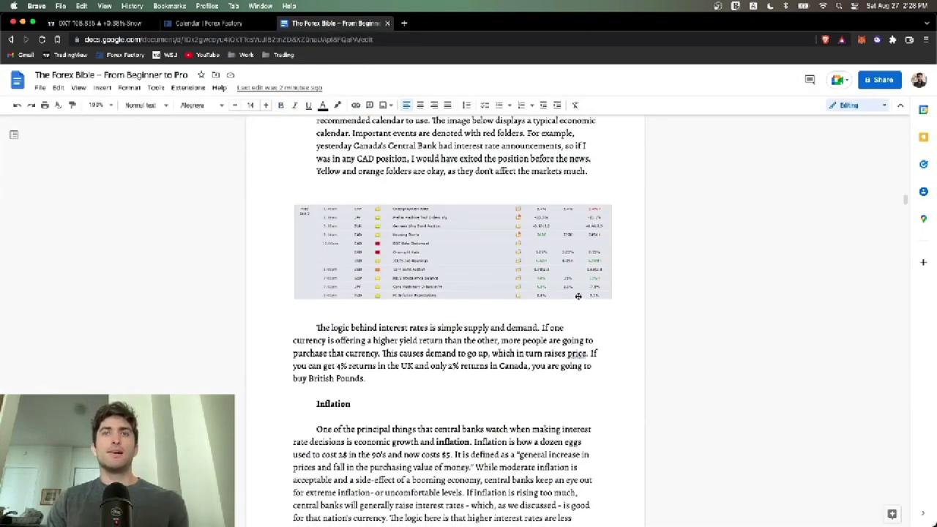
scroll(590, 308, down, 1)
scroll(591, 307, up, 4)
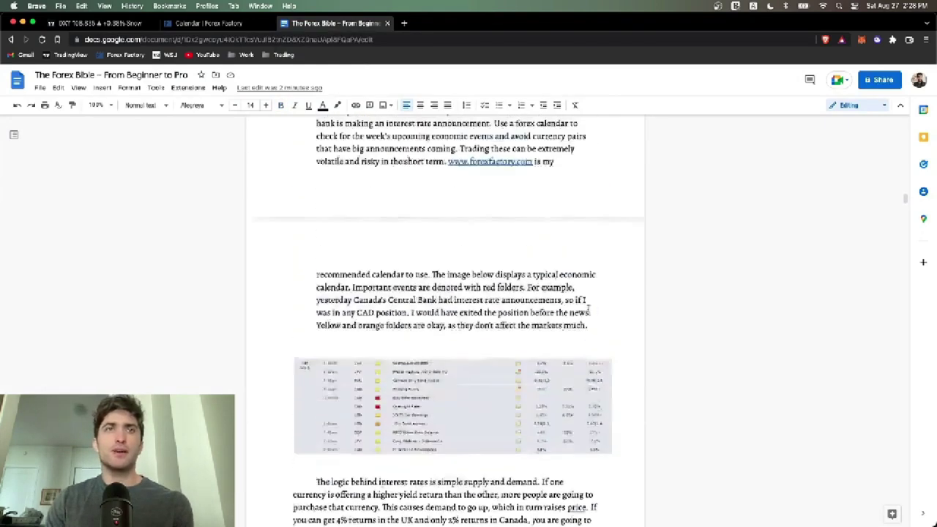
scroll(589, 309, down, 5)
scroll(584, 305, down, 3)
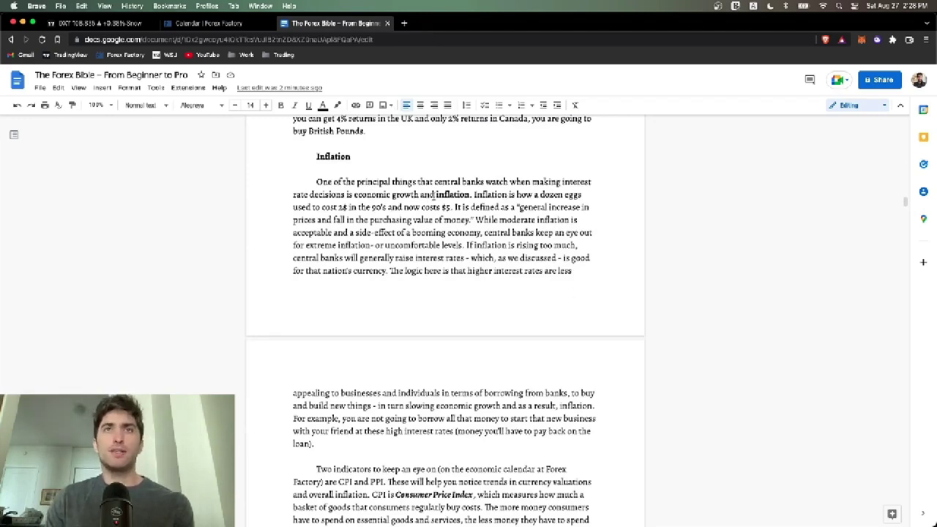
scroll(443, 251, down, 10)
scroll(442, 255, up, 3)
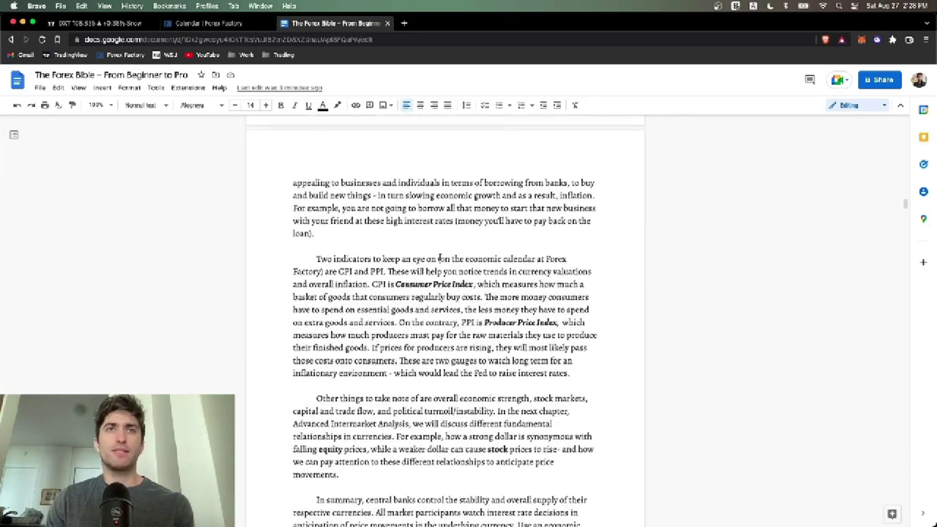
double_click(418, 269)
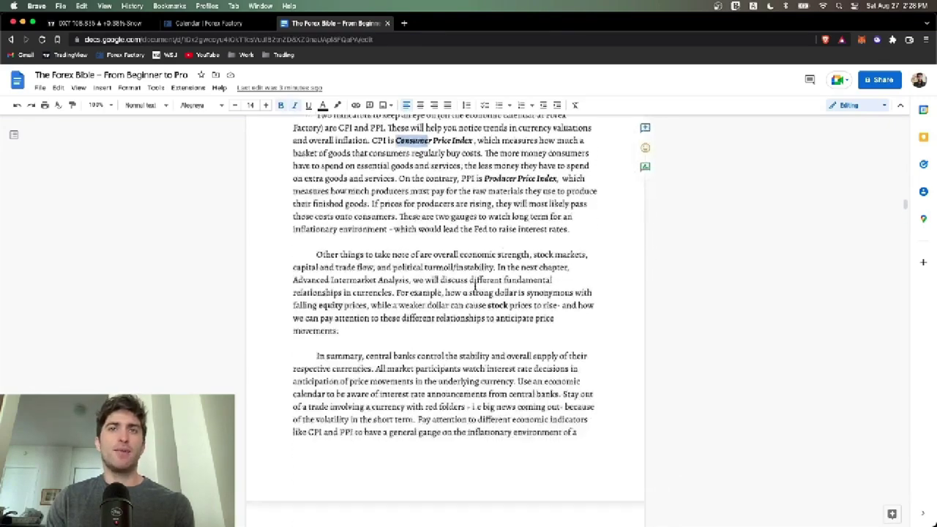
scroll(476, 289, down, 1)
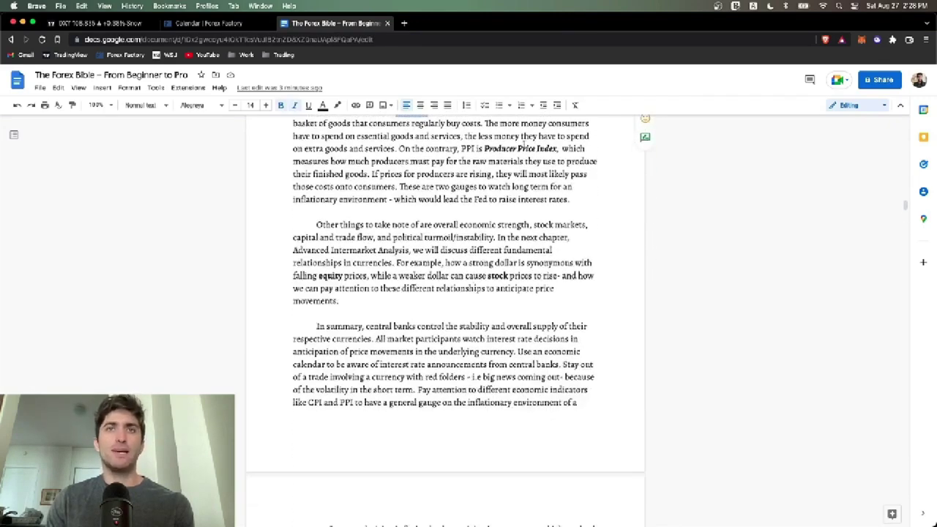
scroll(508, 221, up, 1)
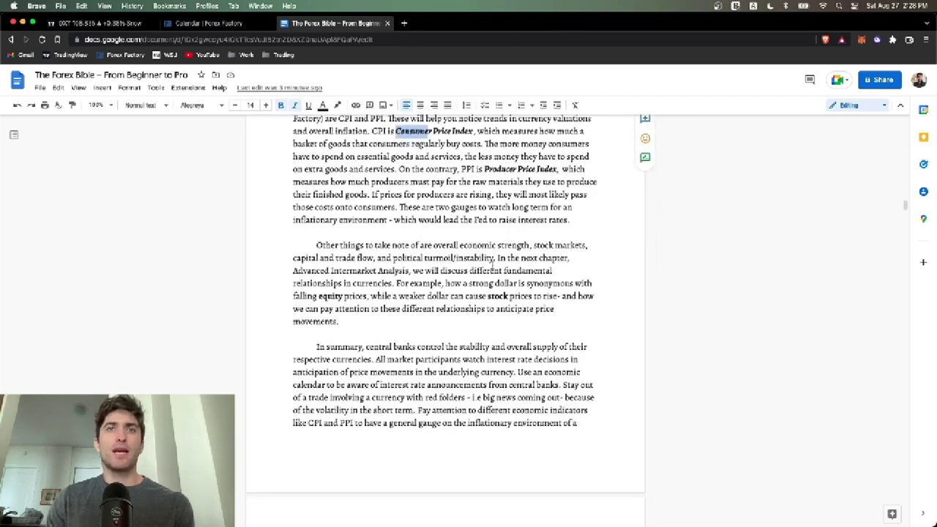
scroll(493, 265, up, 1)
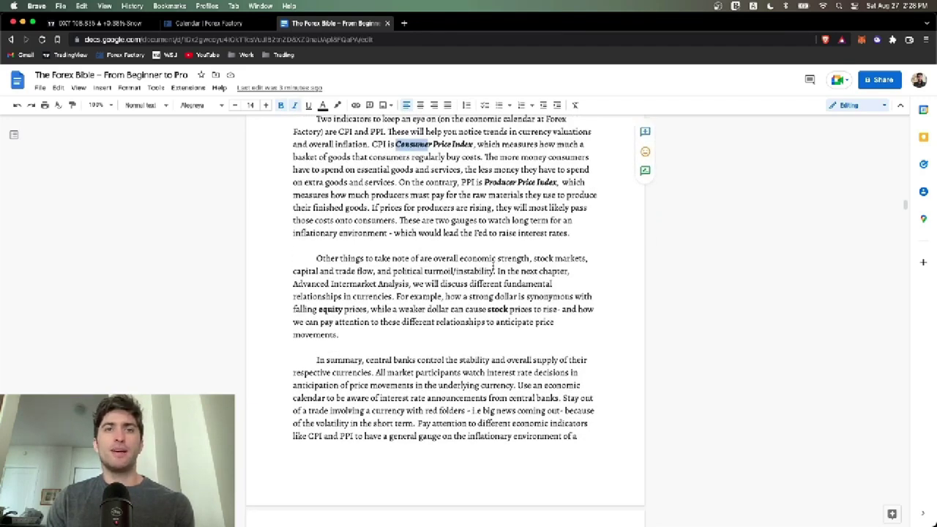
scroll(493, 265, down, 5)
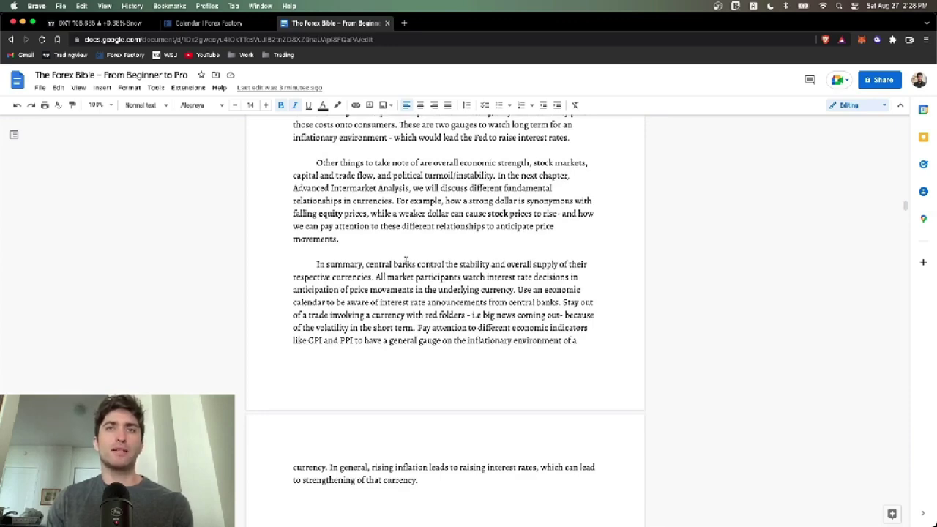
scroll(404, 261, down, 5)
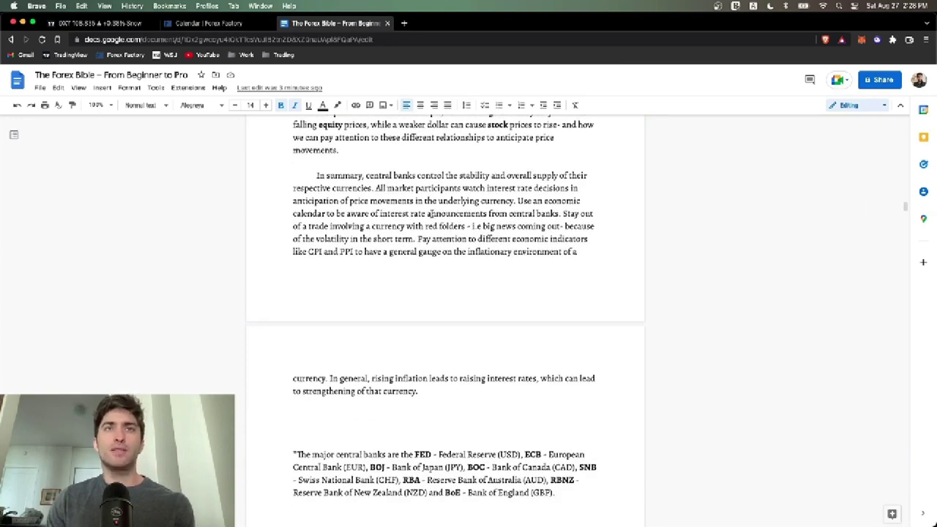
scroll(450, 211, down, 15)
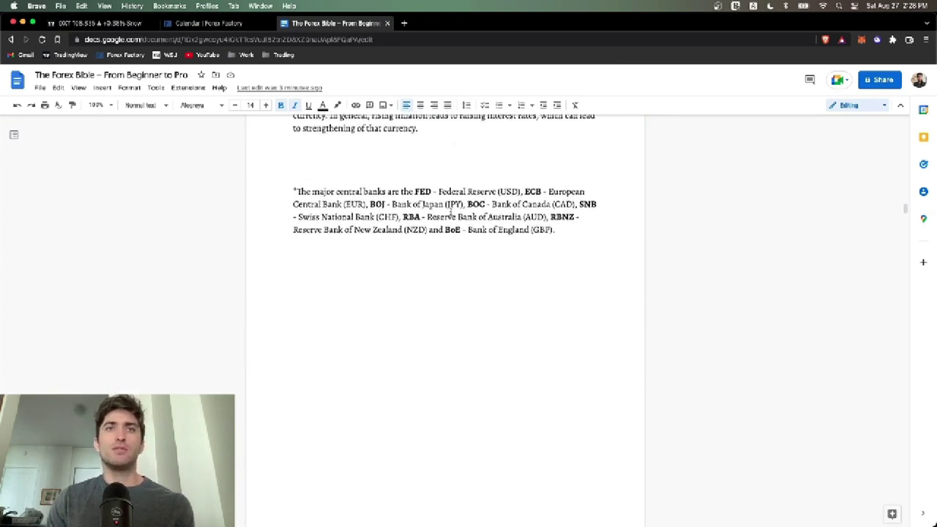
drag(557, 231, 379, 216)
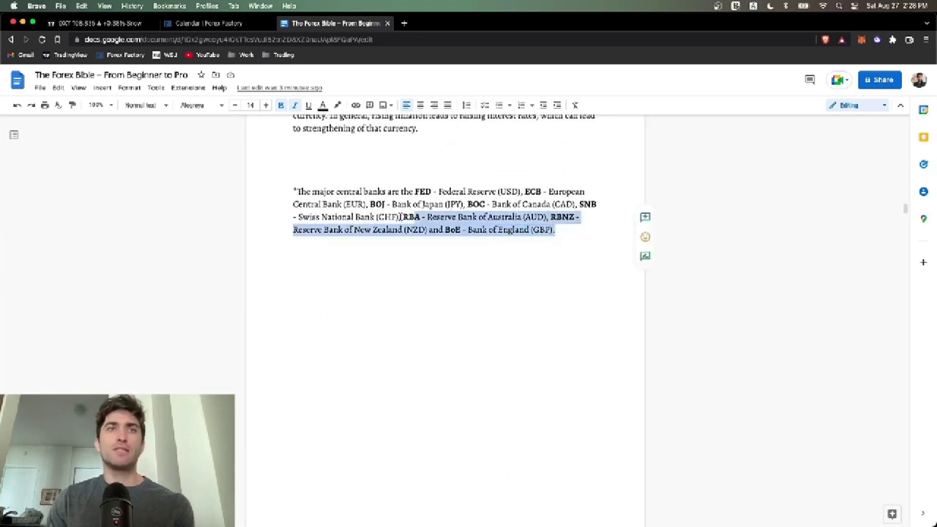
click(393, 267)
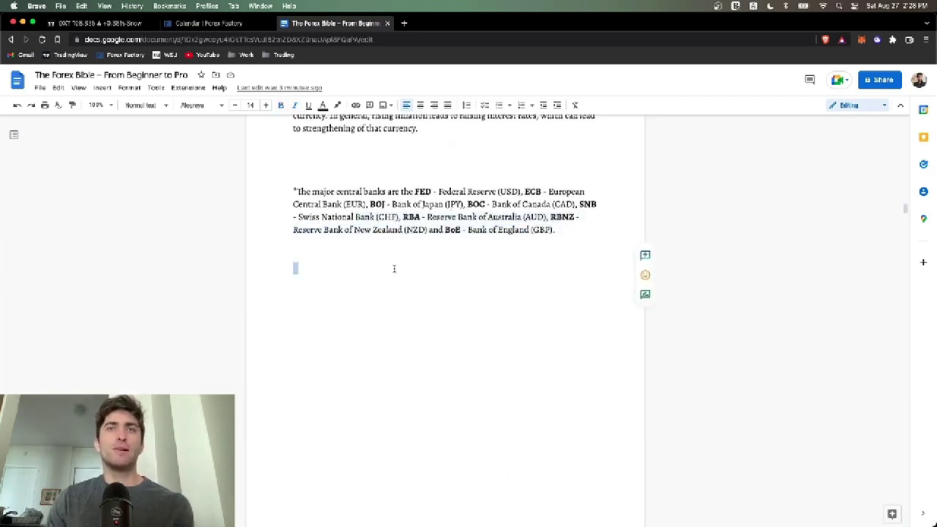
scroll(399, 268, down, 1)
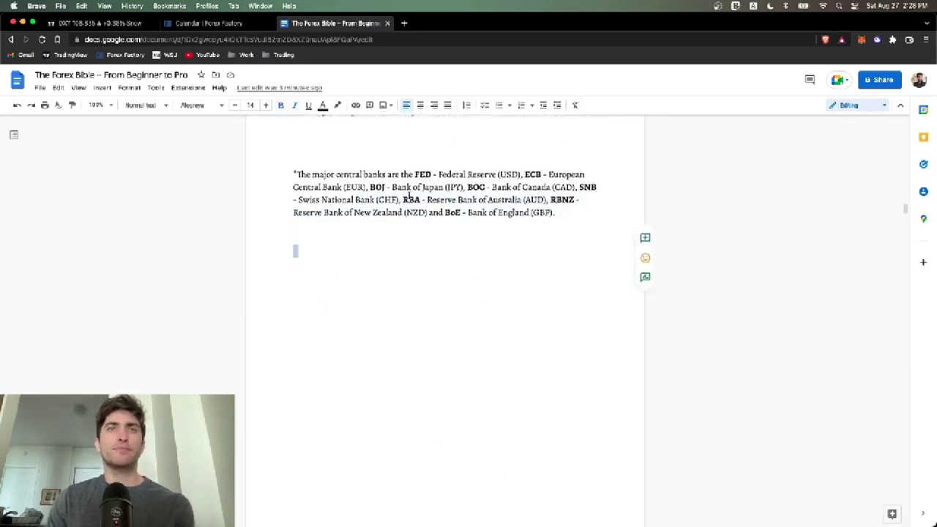
scroll(457, 256, down, 10)
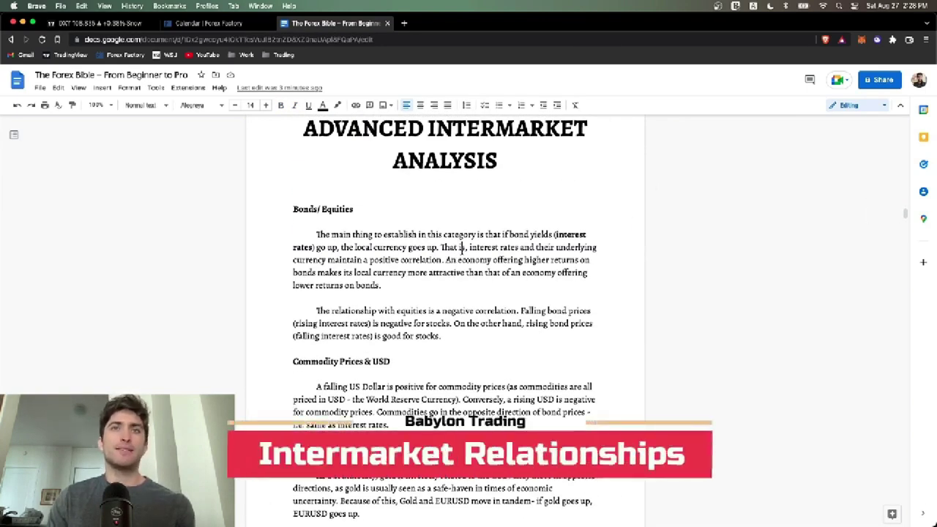
scroll(412, 249, down, 1)
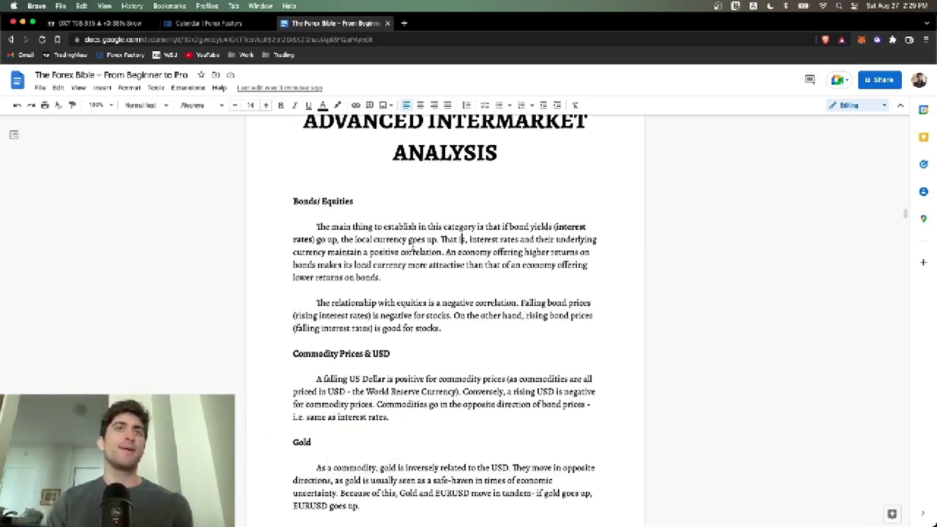
scroll(377, 240, down, 1)
scroll(376, 241, down, 1)
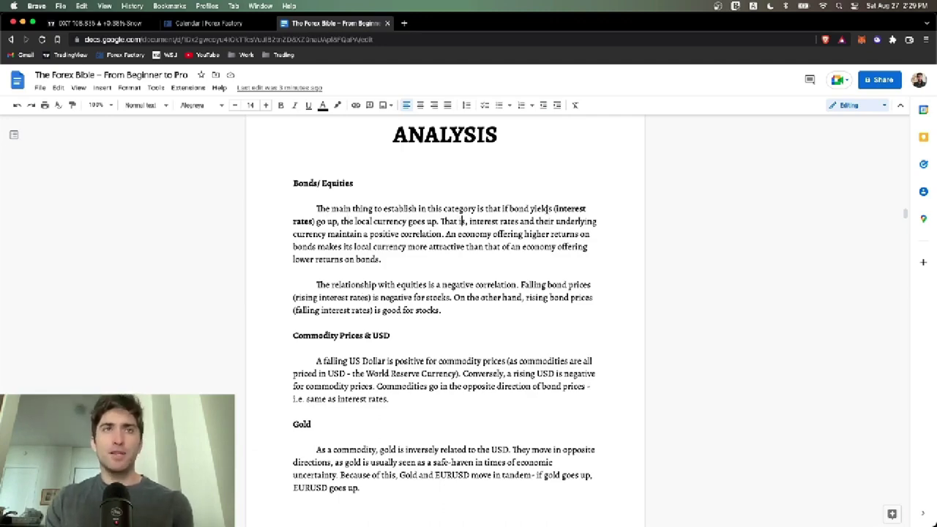
double_click(388, 221)
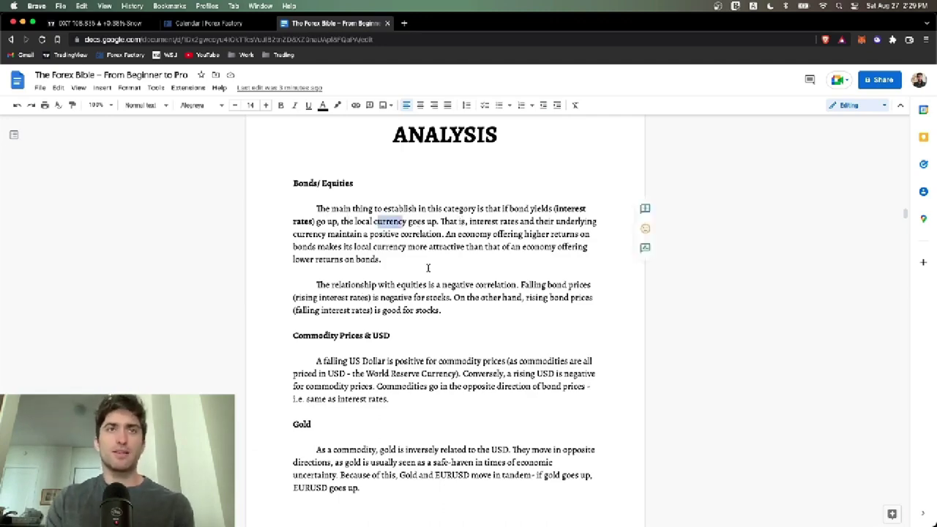
scroll(427, 268, down, 1)
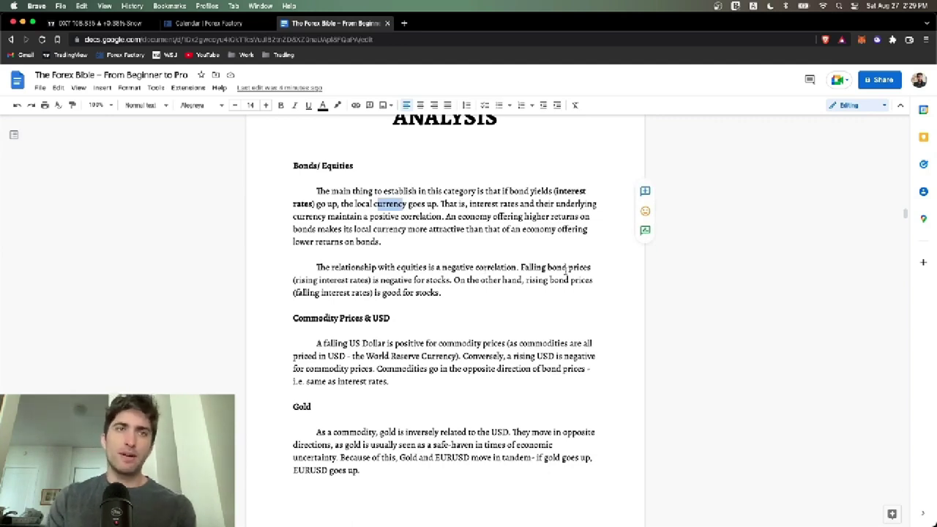
drag(373, 281, 299, 280)
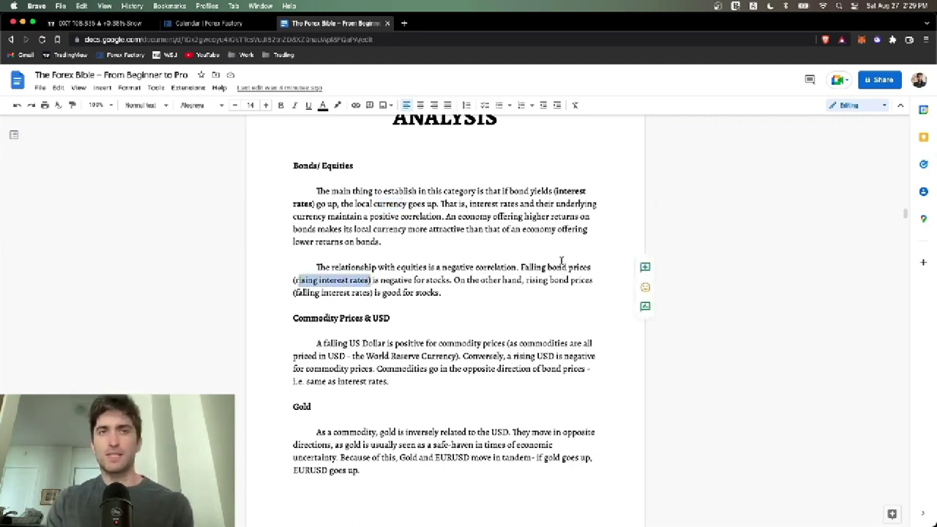
scroll(504, 296, down, 5)
click(438, 234)
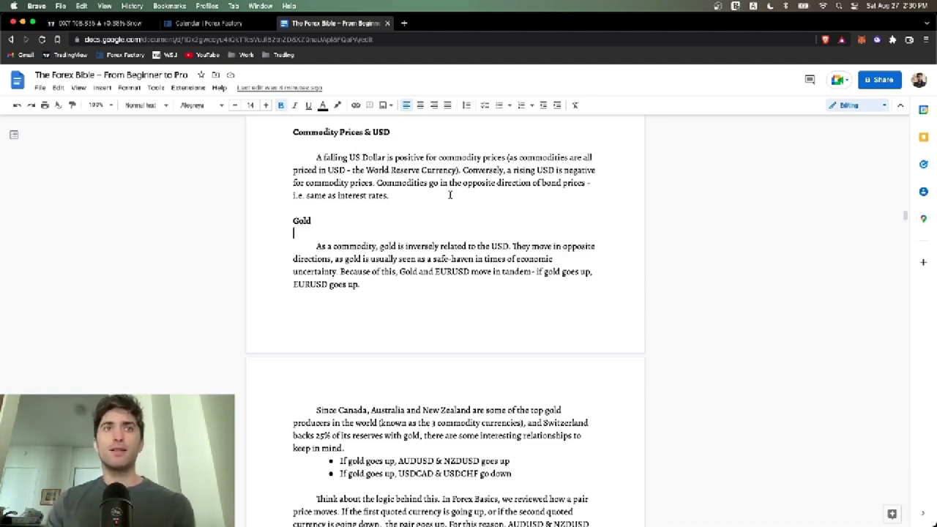
Scroll down to the gold section and place the cursor in its first bullet.
scroll(444, 219, down, 3)
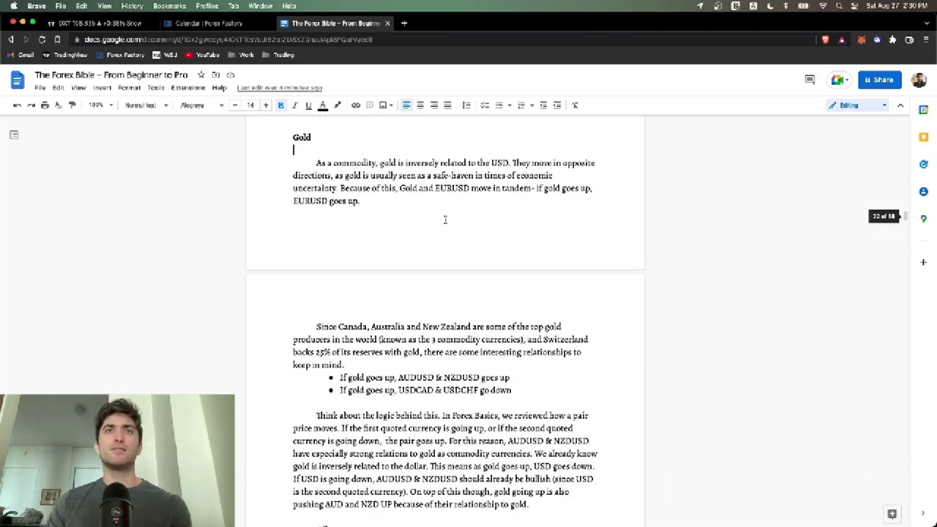
scroll(425, 248, down, 3)
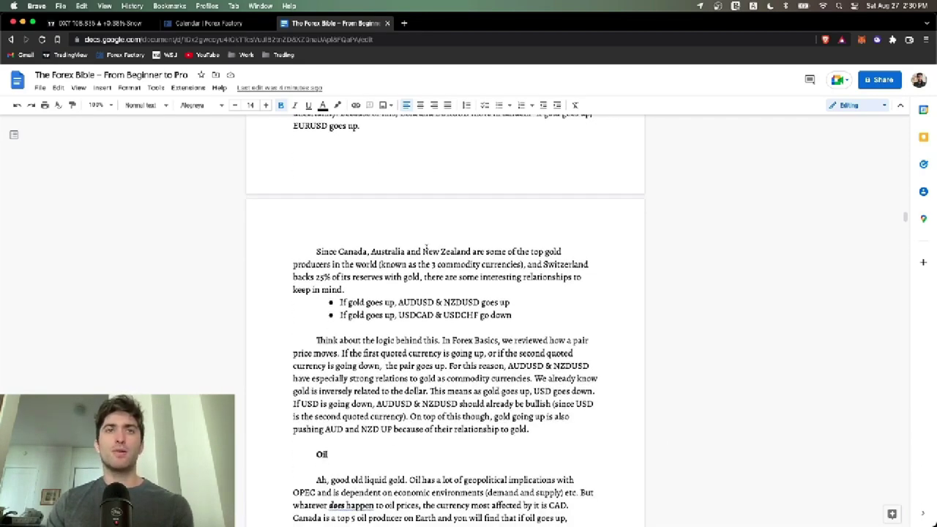
scroll(429, 247, down, 1)
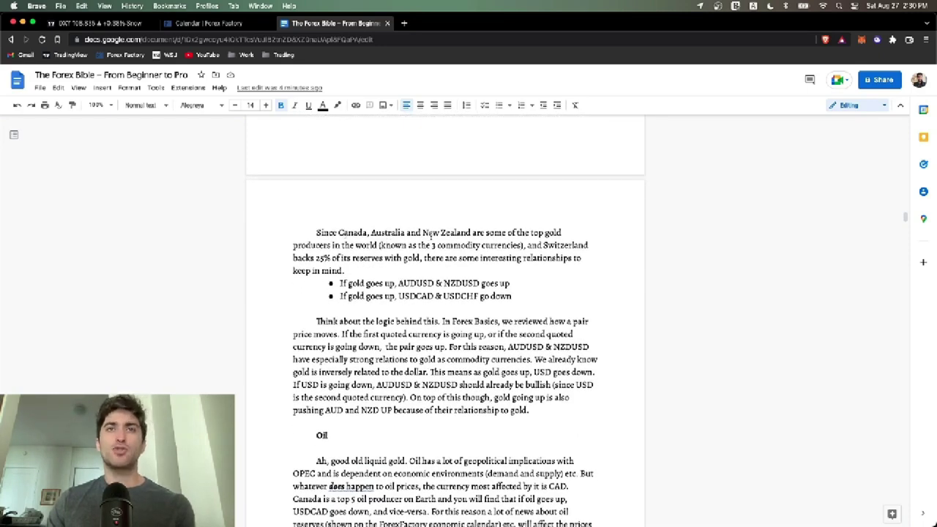
scroll(471, 264, down, 3)
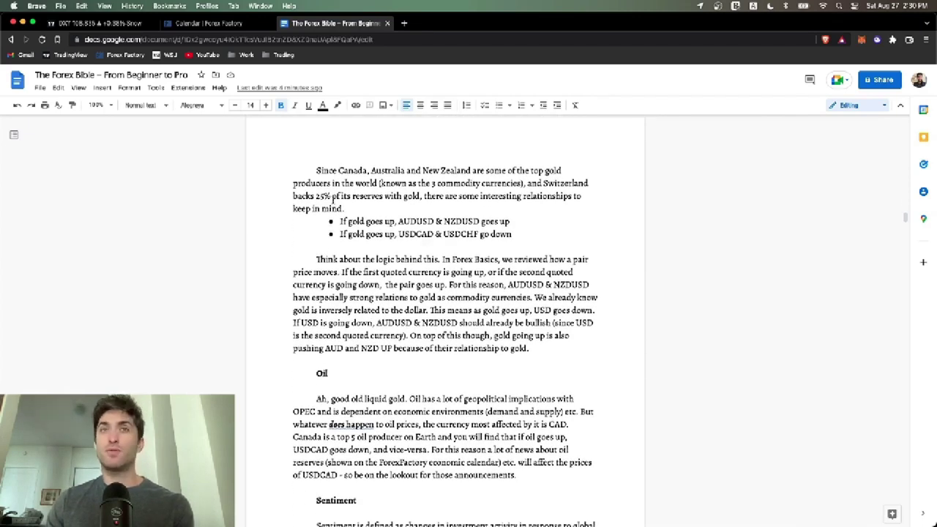
scroll(340, 208, down, 1)
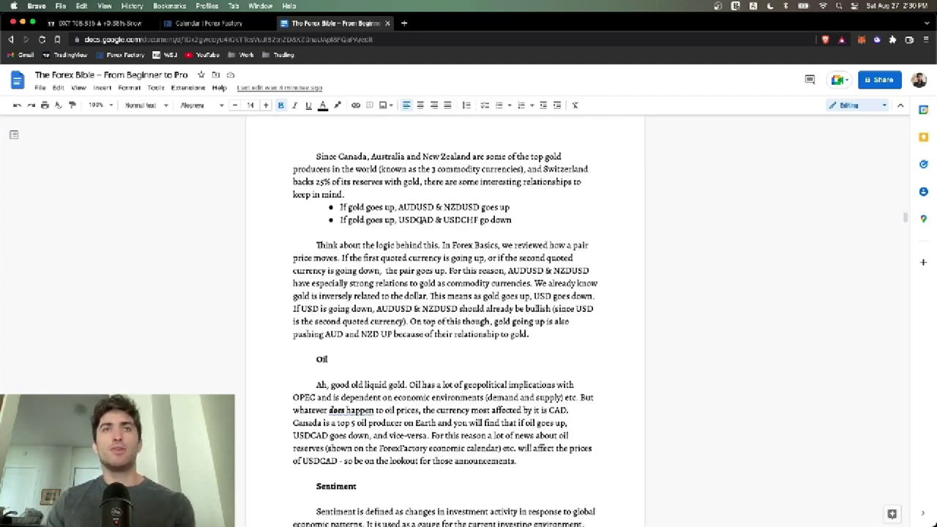
click(454, 209)
Scroll on through the USDCAD Oil section to the risk-on/risk-off Sentiment section.
scroll(443, 214, down, 1)
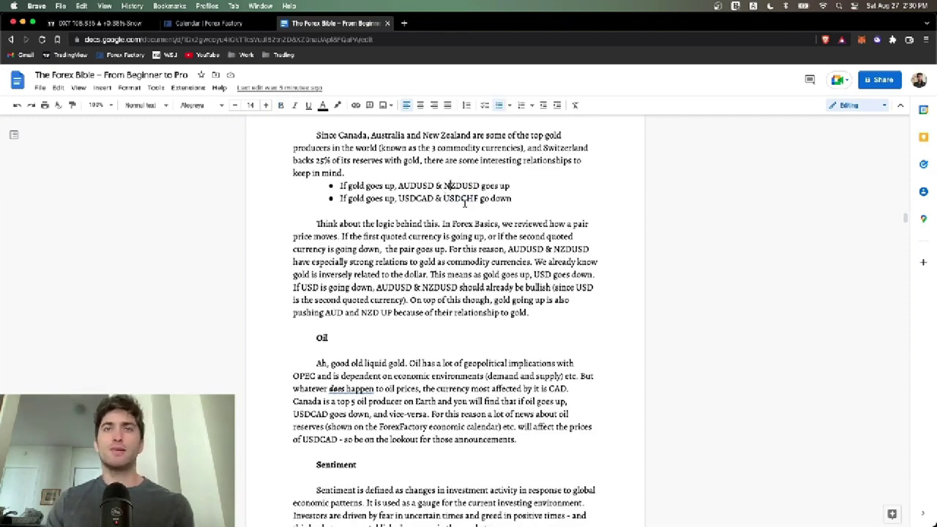
scroll(446, 223, down, 1)
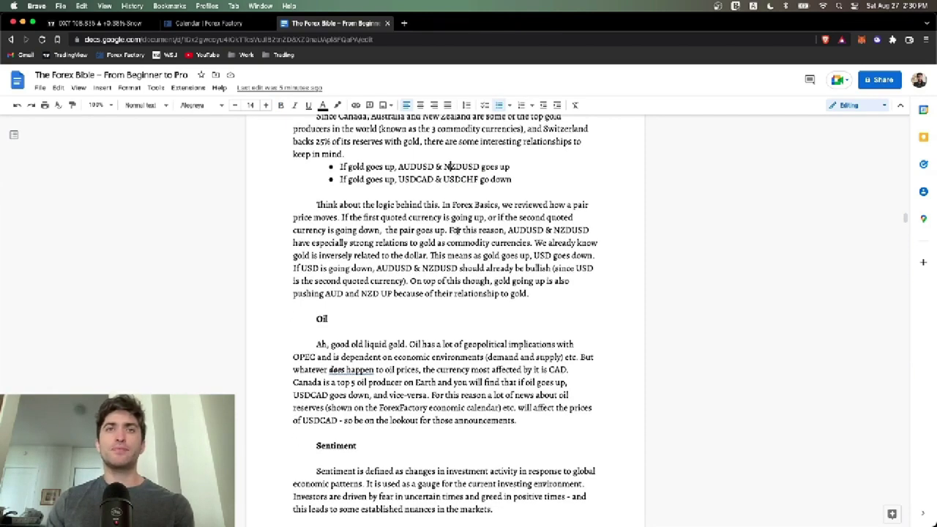
drag(462, 229, 530, 243)
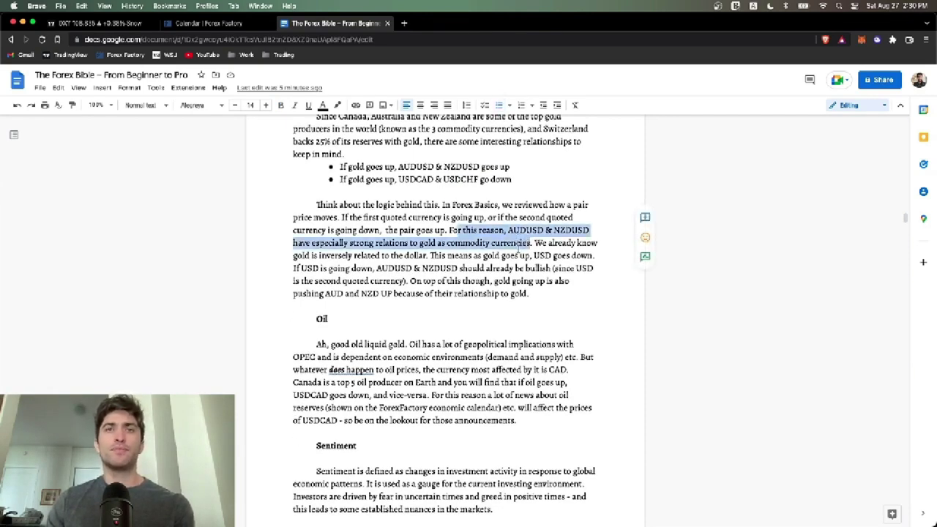
scroll(518, 251, down, 5)
scroll(518, 251, up, 3)
scroll(517, 251, down, 2)
scroll(516, 250, up, 2)
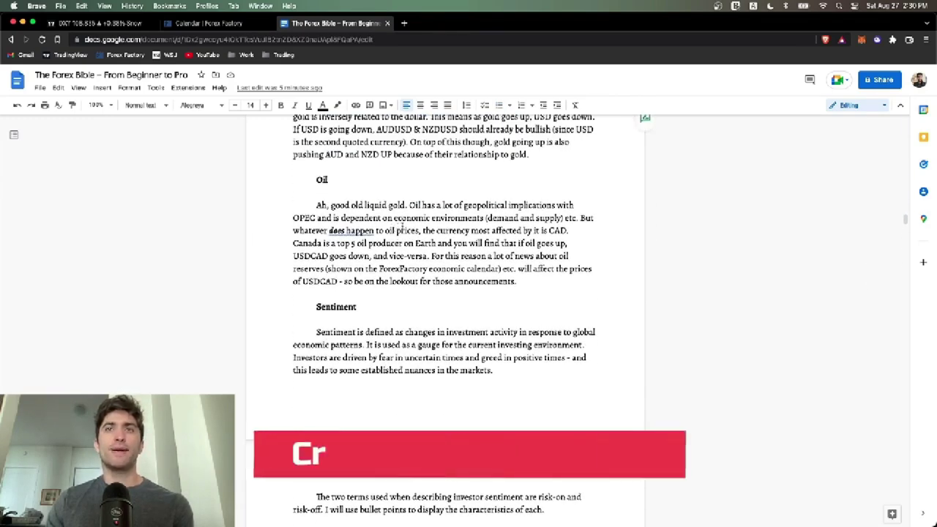
On Forex Factory, expand and collapse the Crude Oil Inventories event, then return to the Forex Bible.
click(229, 24)
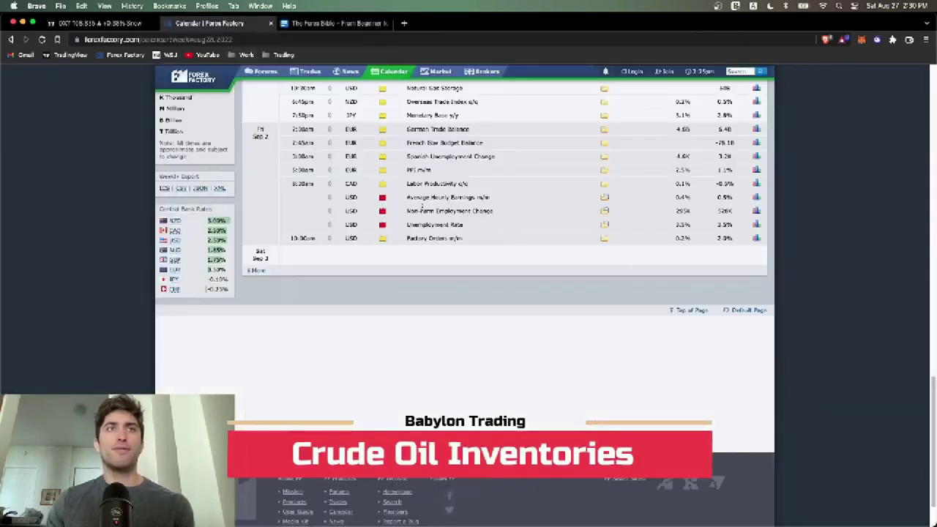
scroll(422, 208, up, 10)
scroll(421, 208, up, 3)
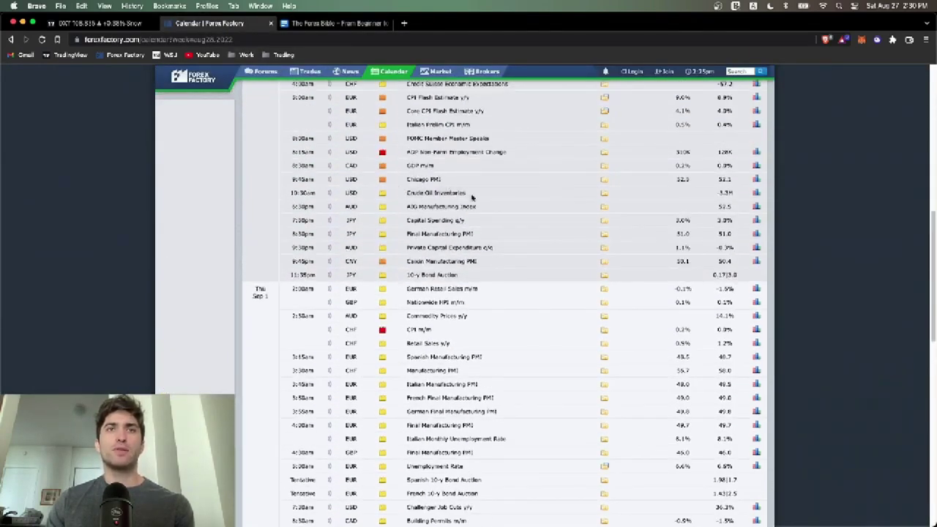
click(604, 194)
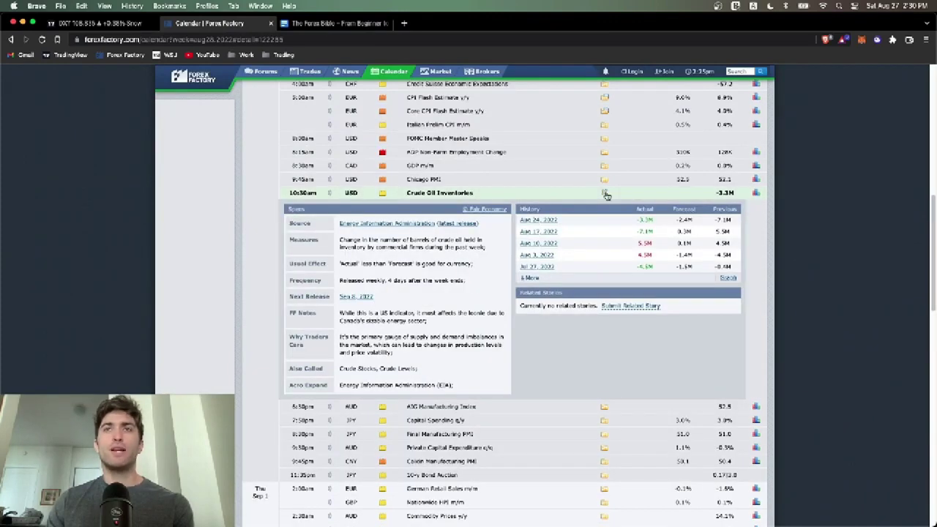
click(604, 194)
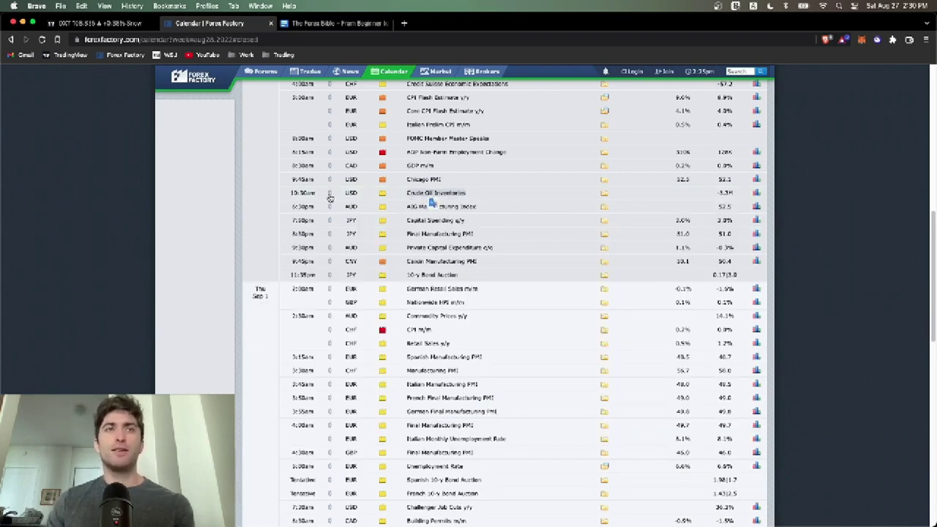
scroll(329, 198, up, 2)
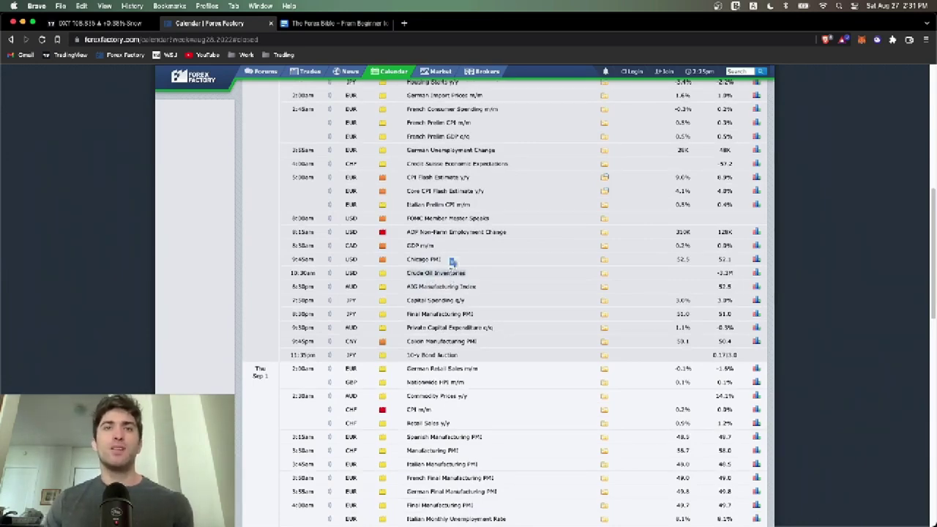
click(343, 22)
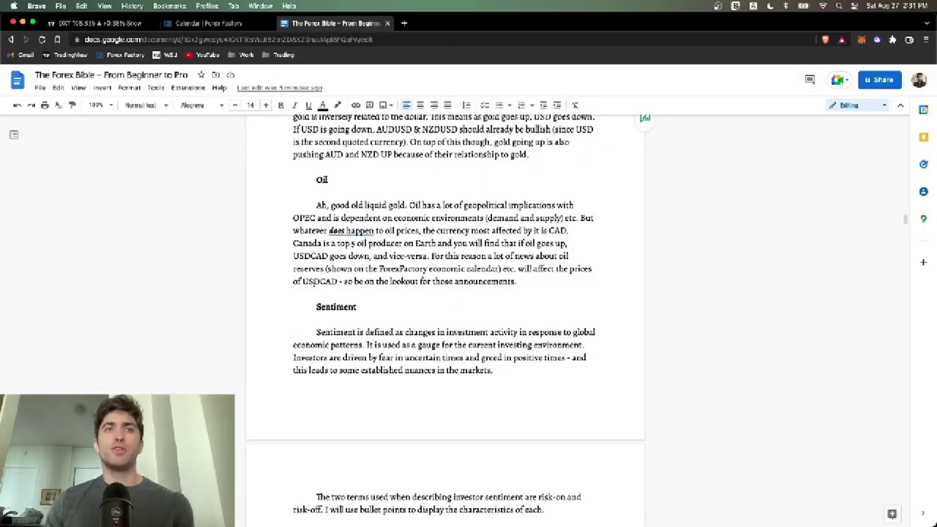
Point out USDCAD and Canada's oil-production sentence, then scroll down to the Sentiment section.
double_click(307, 281)
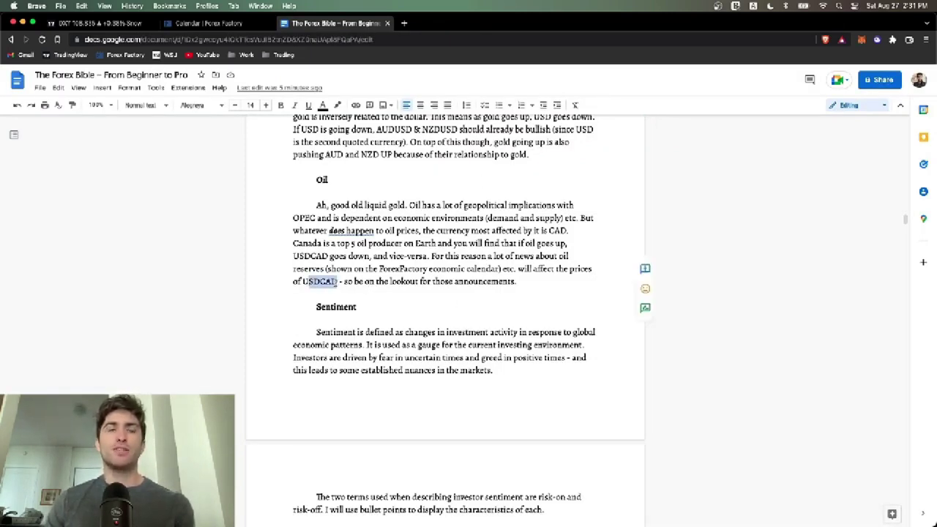
drag(313, 243, 362, 247)
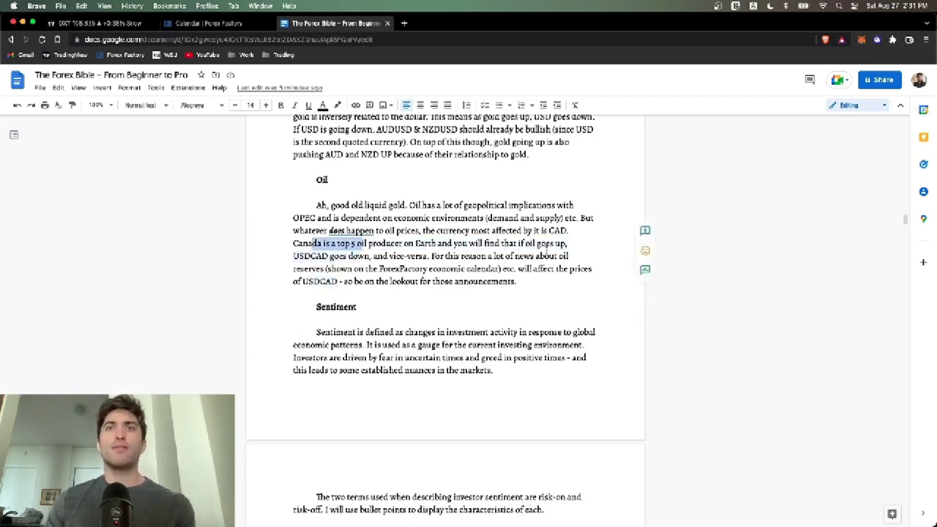
scroll(422, 269, down, 3)
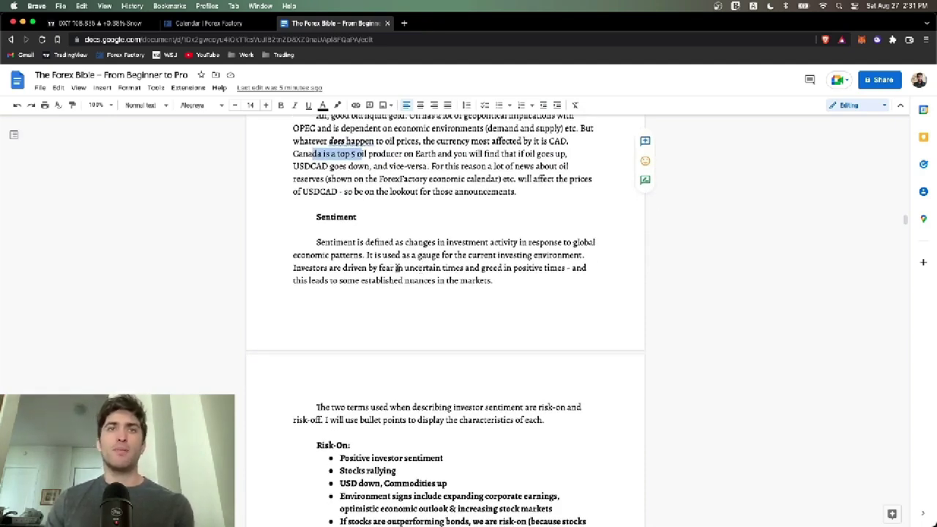
scroll(399, 268, down, 8)
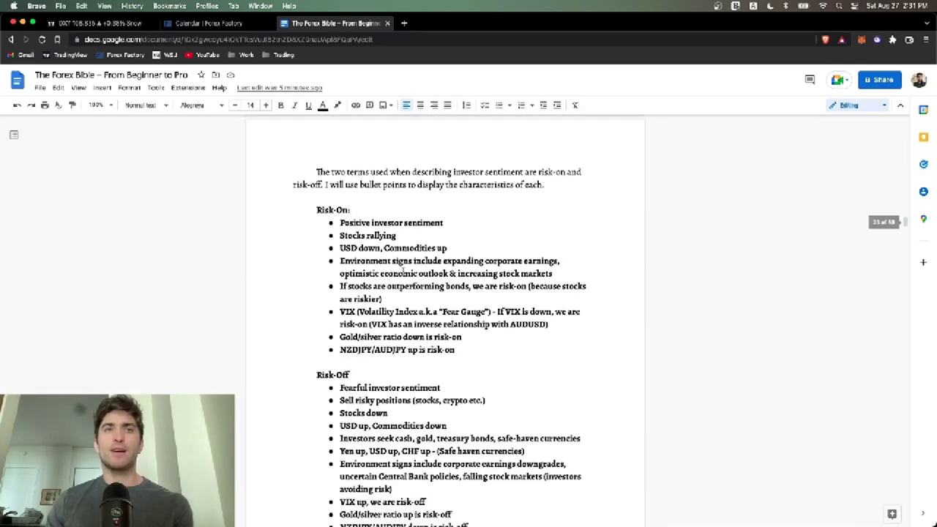
scroll(401, 268, up, 10)
scroll(379, 228, down, 6)
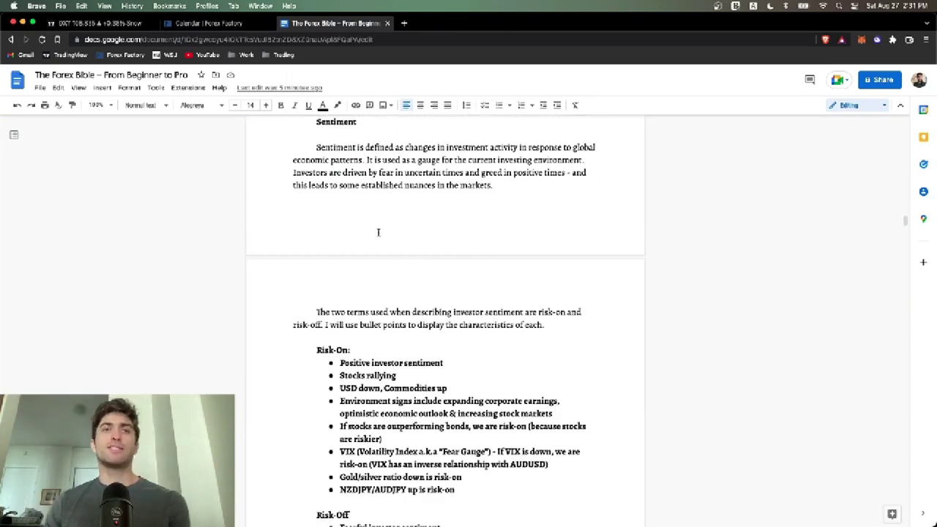
scroll(378, 233, down, 2)
scroll(378, 232, down, 1)
scroll(378, 237, down, 2)
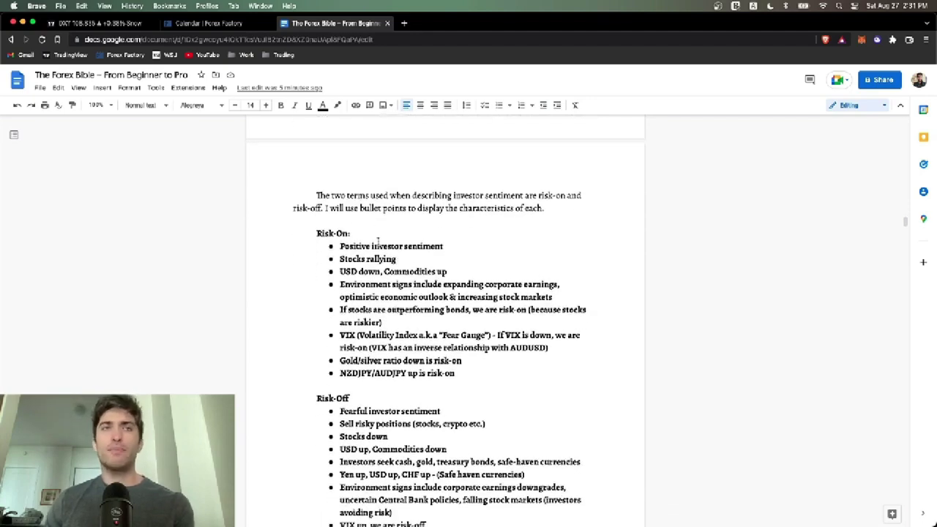
scroll(378, 236, down, 1)
Select the Risk-On heading and highlight its later bullets, clearing each selection afterwards.
double_click(358, 212)
click(387, 211)
scroll(387, 212, down, 1)
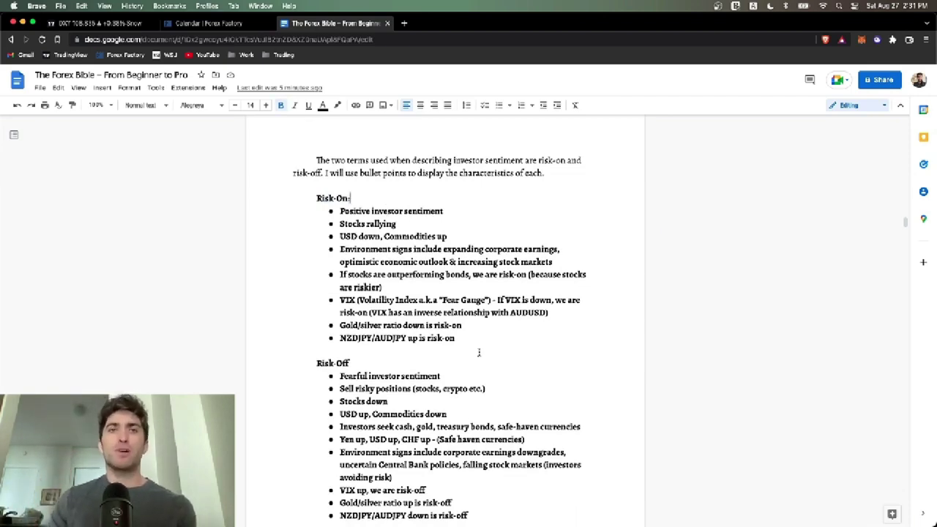
drag(468, 338, 400, 262)
click(409, 226)
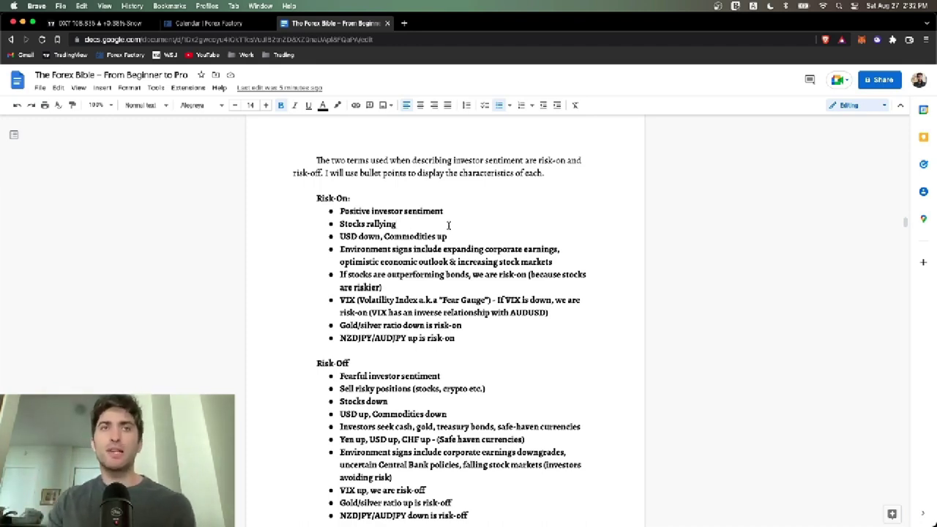
Highlight the Risk-On heading and its positive-sentiment, USD-down and stocks-outperforming-bonds bullets.
drag(317, 198, 349, 198)
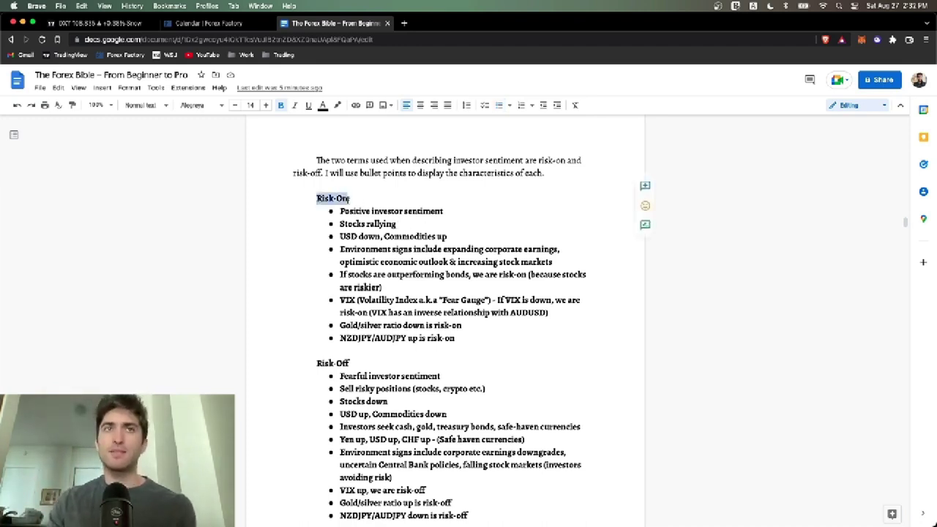
scroll(341, 212, down, 1)
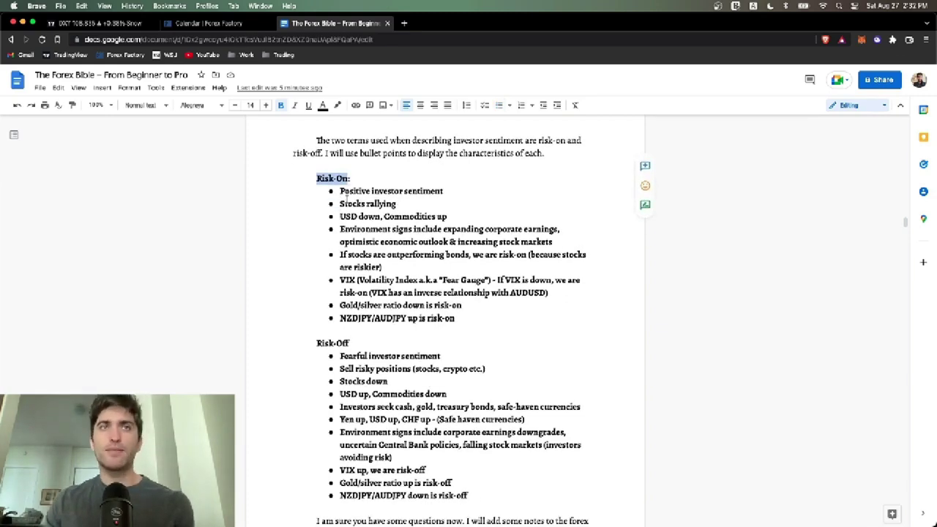
drag(342, 191, 384, 192)
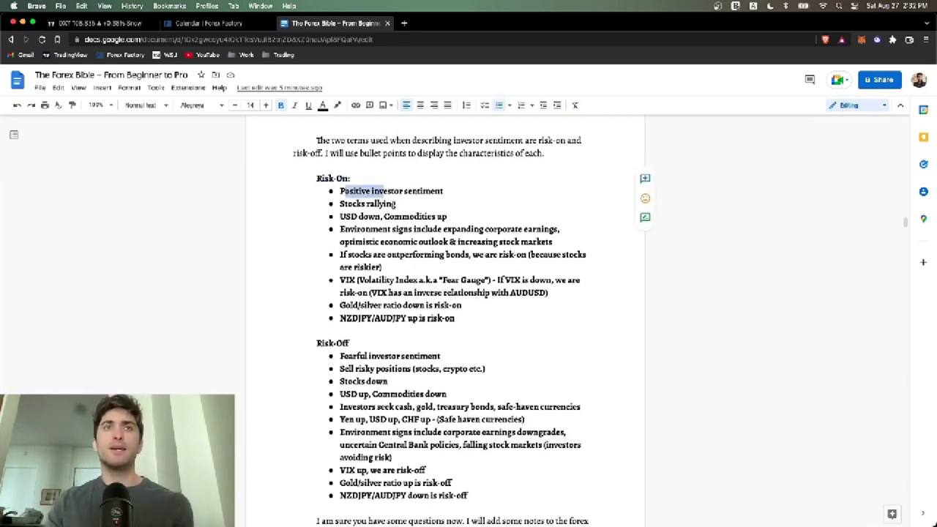
drag(340, 216, 436, 217)
scroll(420, 224, down, 1)
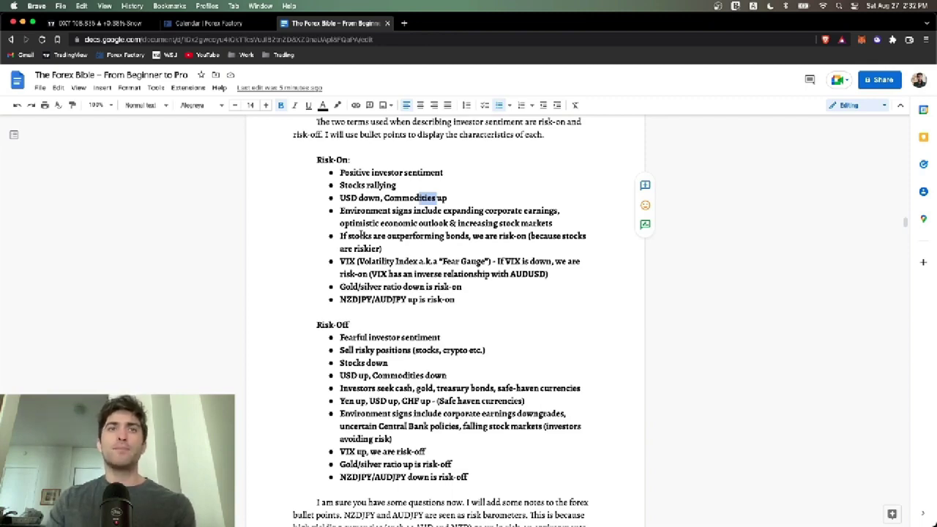
drag(360, 236, 445, 237)
click(474, 236)
scroll(481, 236, down, 2)
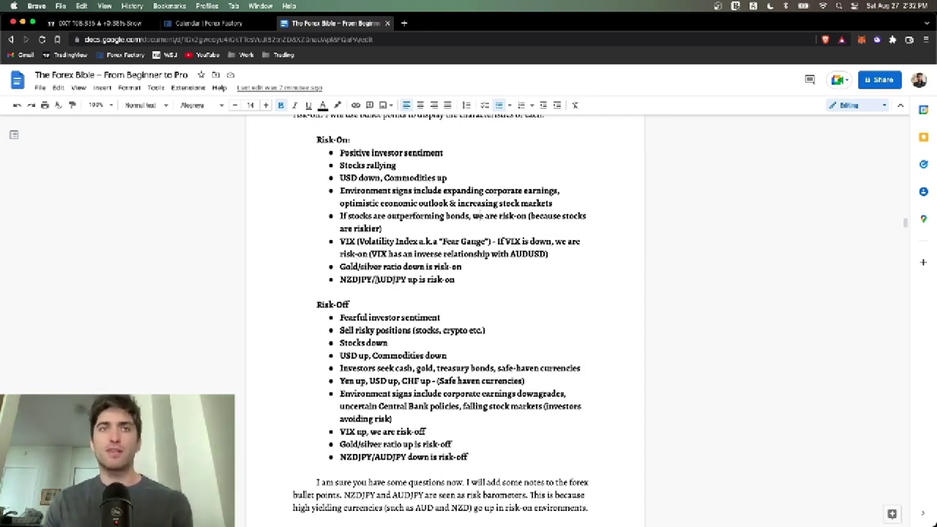
Highlight AUD, NZDJPY and 'risk-on' in the NZDJPY/AUDJPY up is risk-on bullet.
drag(375, 280, 396, 280)
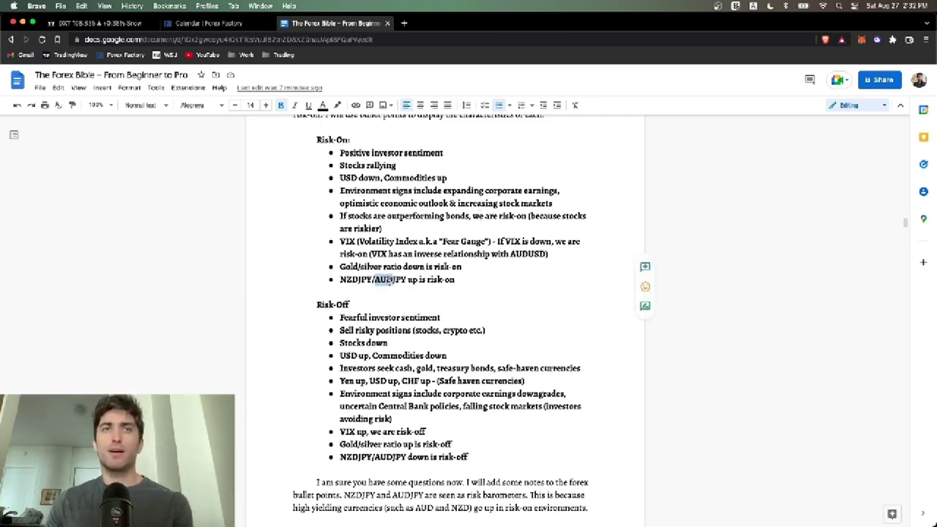
drag(374, 279, 339, 280)
click(380, 282)
triple_click(380, 281)
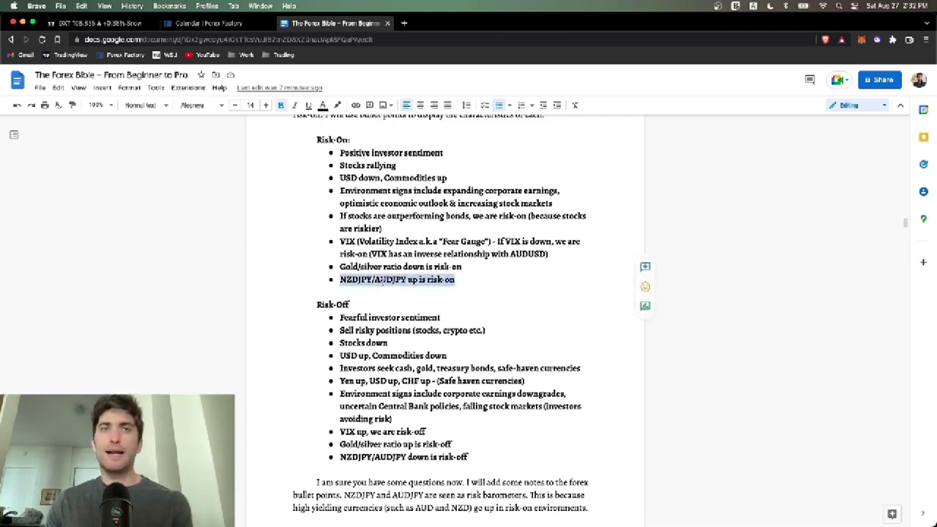
click(407, 279)
drag(407, 280, 455, 280)
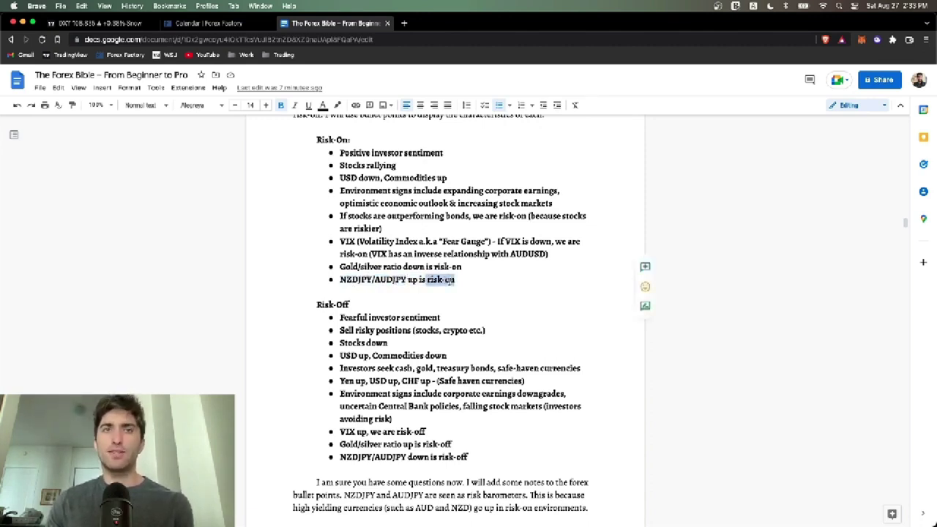
Highlight JPY, then Risk-Off bullets: selling risky positions, seeking cash, gold and treasuries, USD up.
scroll(431, 280, down, 3)
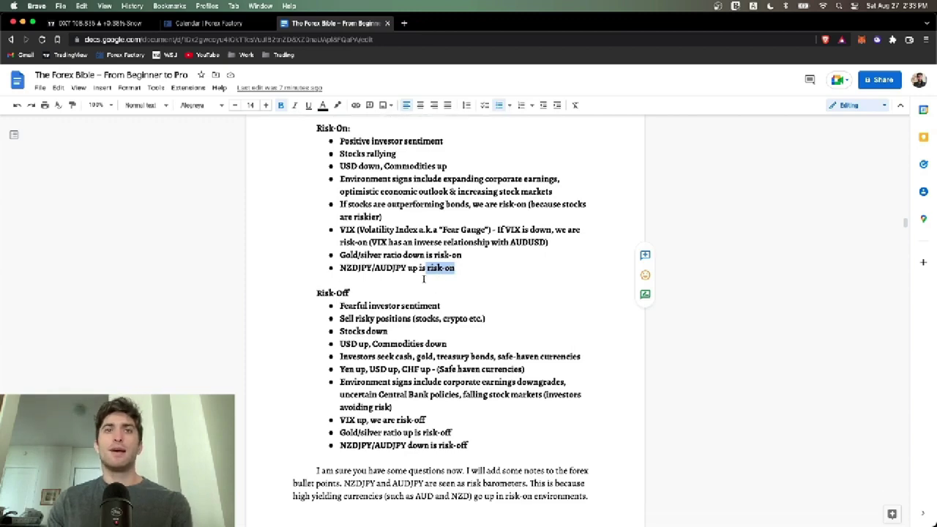
scroll(423, 280, down, 1)
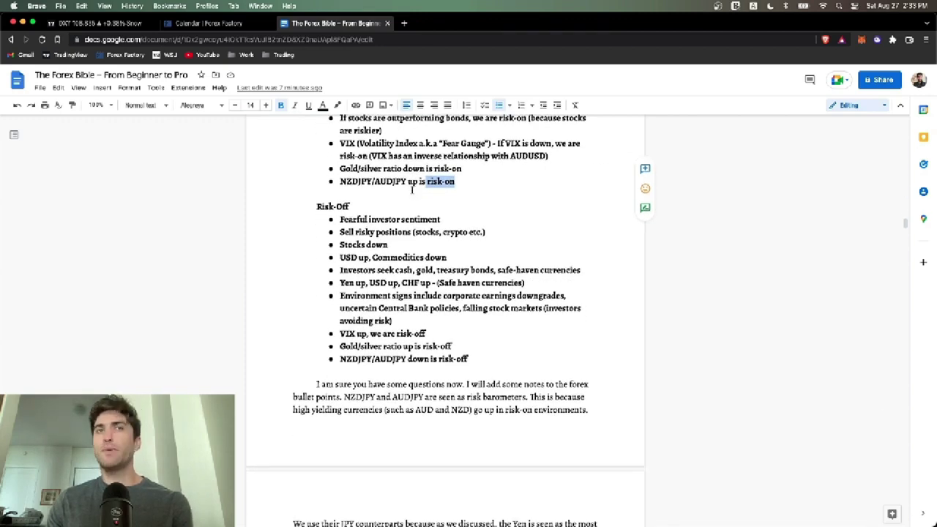
drag(386, 182, 407, 182)
scroll(408, 253, down, 1)
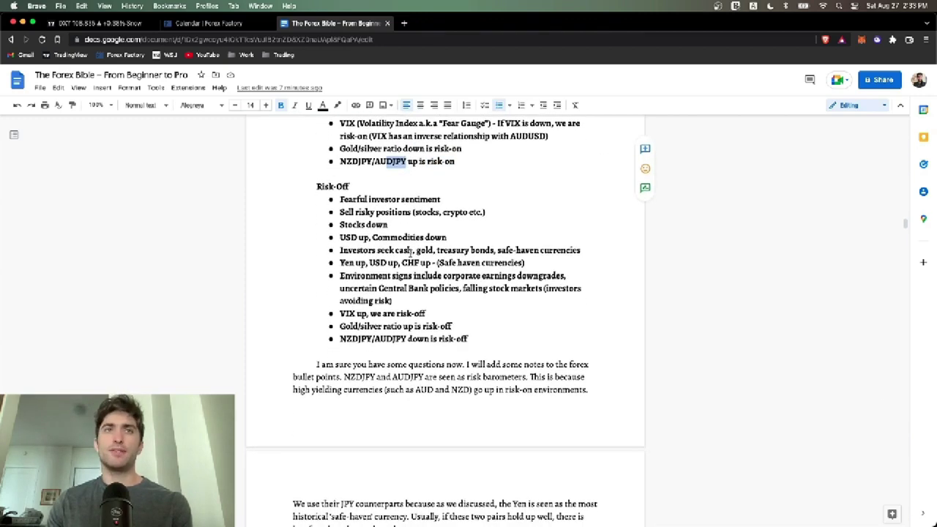
click(340, 186)
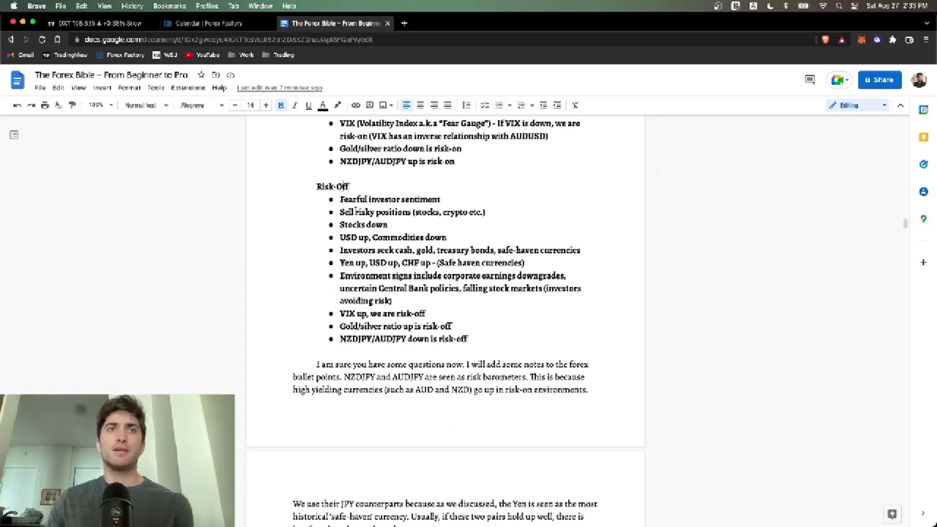
drag(356, 212, 438, 213)
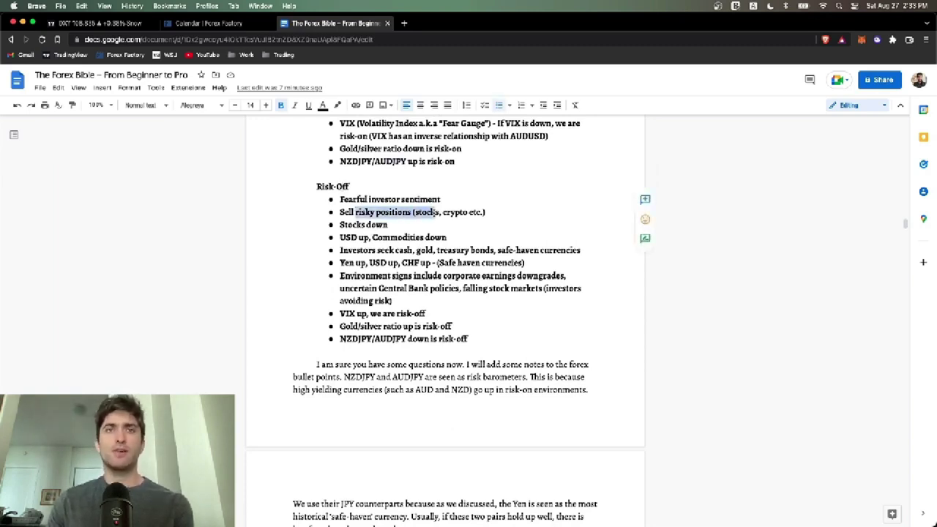
drag(368, 251, 472, 250)
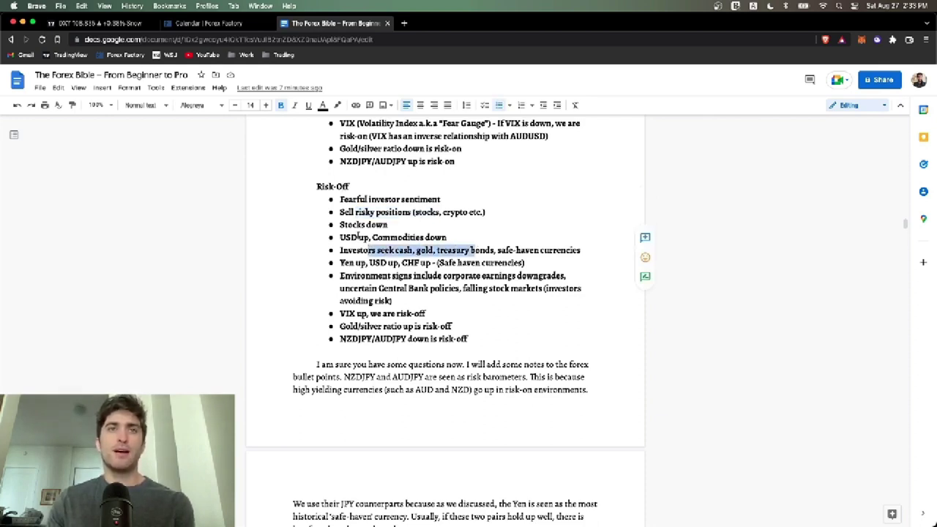
drag(356, 237, 368, 236)
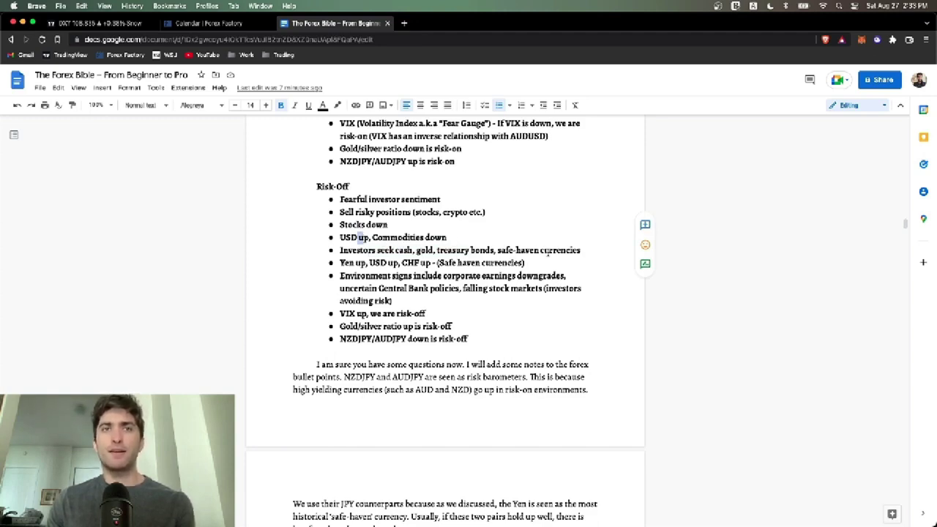
Highlight the safe-haven currencies rising on the Yen line, then switch to the TradingView DXY chart.
scroll(548, 252, down, 1)
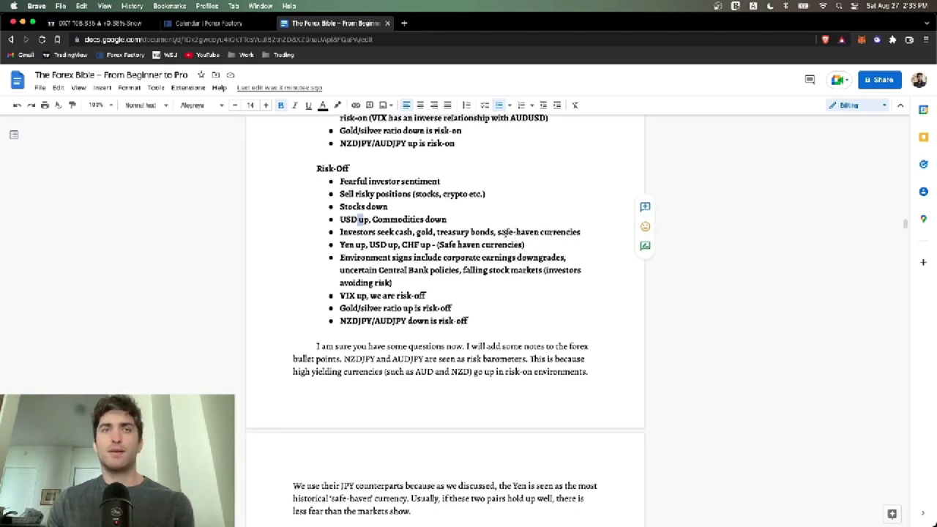
drag(354, 246, 402, 246)
click(410, 245)
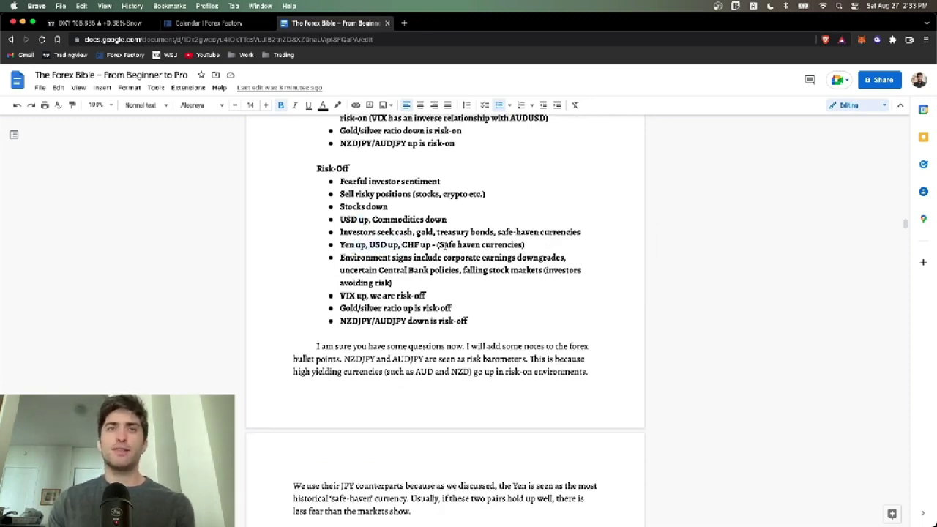
drag(399, 245, 370, 246)
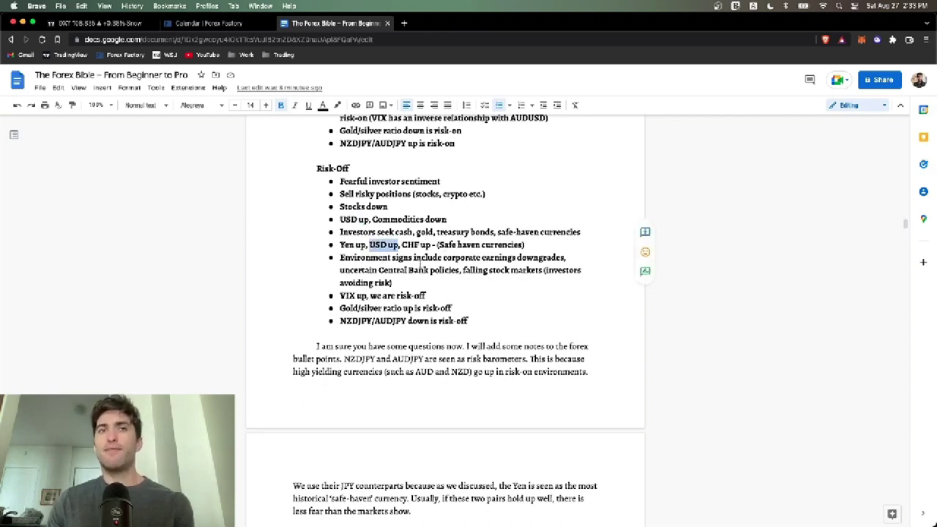
click(106, 24)
Zoom the DXY chart to span 2018–2023, then go back to the Forex Bible's Risk-Off list.
scroll(527, 336, up, 5)
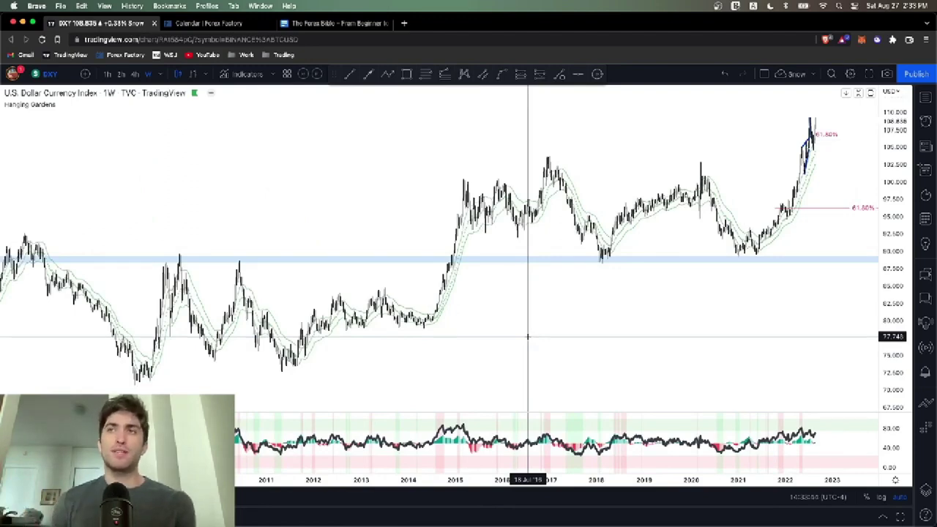
scroll(613, 355, up, 5)
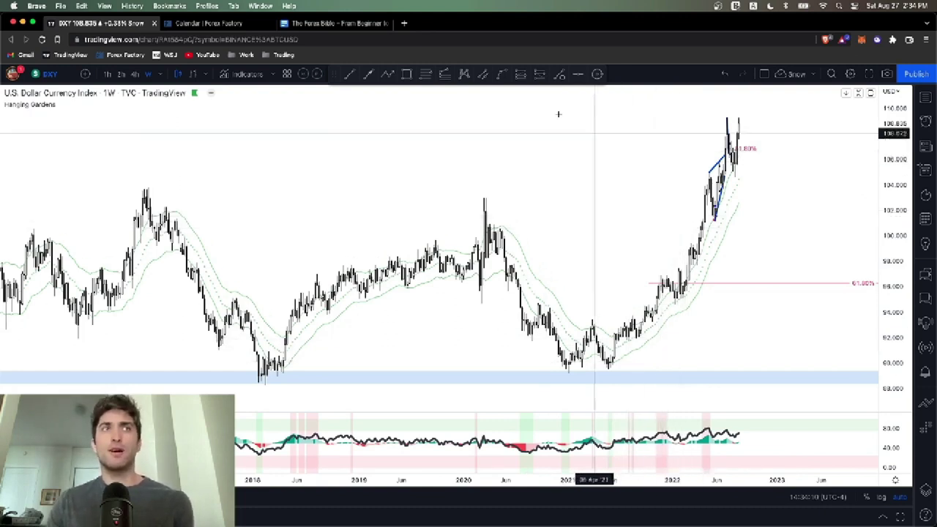
click(306, 24)
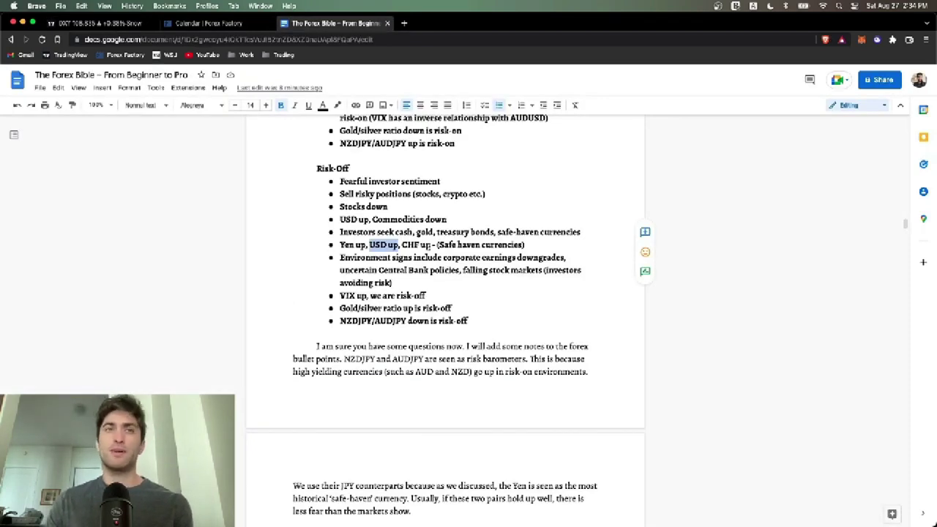
Emphasize the VIX up bullet briefly and scroll past the Risk-Off bullets to the carry trade.
click(423, 252)
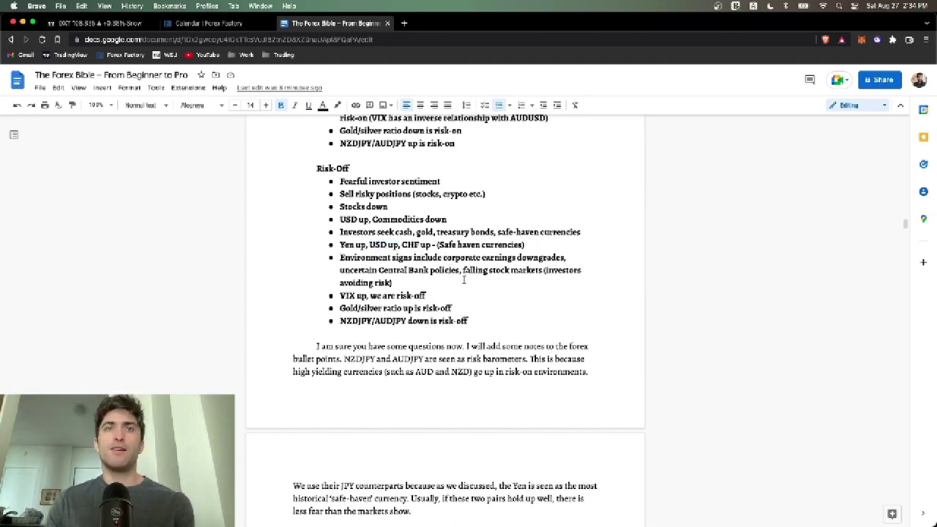
scroll(439, 283, down, 2)
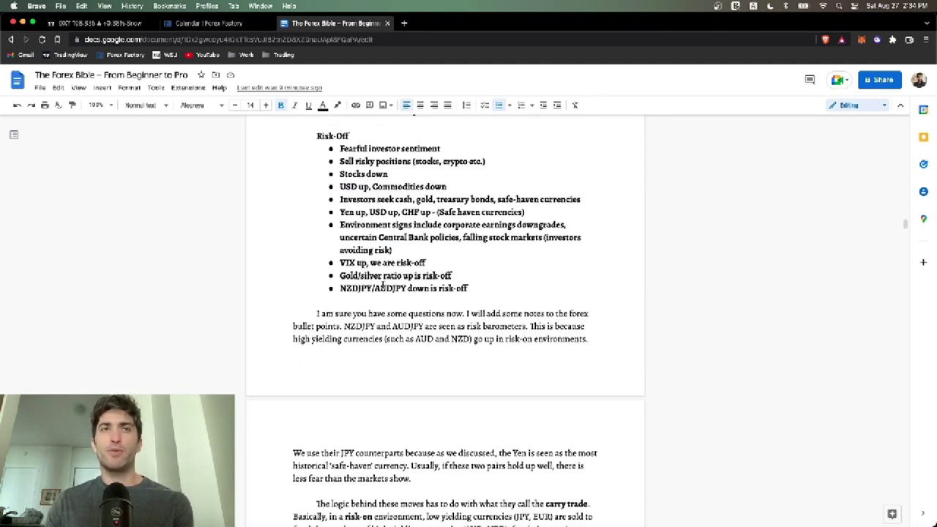
drag(340, 262, 364, 262)
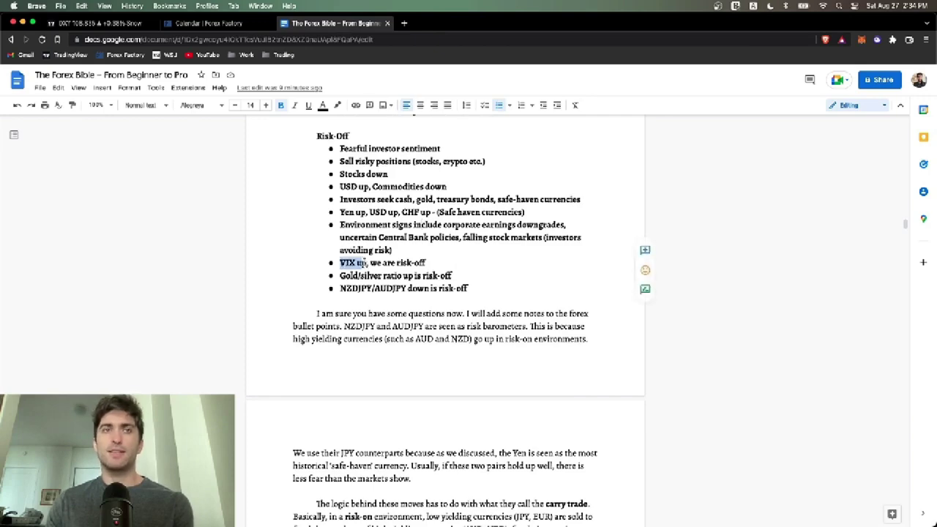
scroll(366, 262, down, 3)
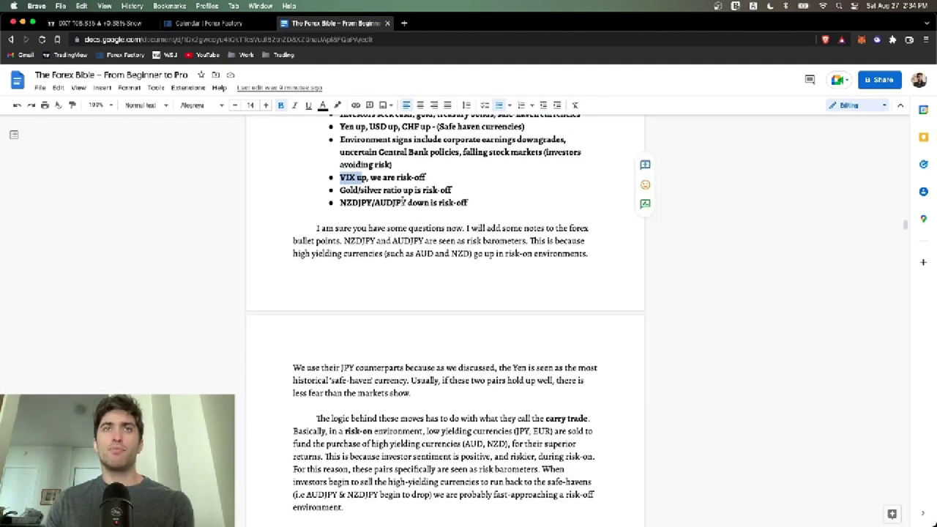
click(385, 204)
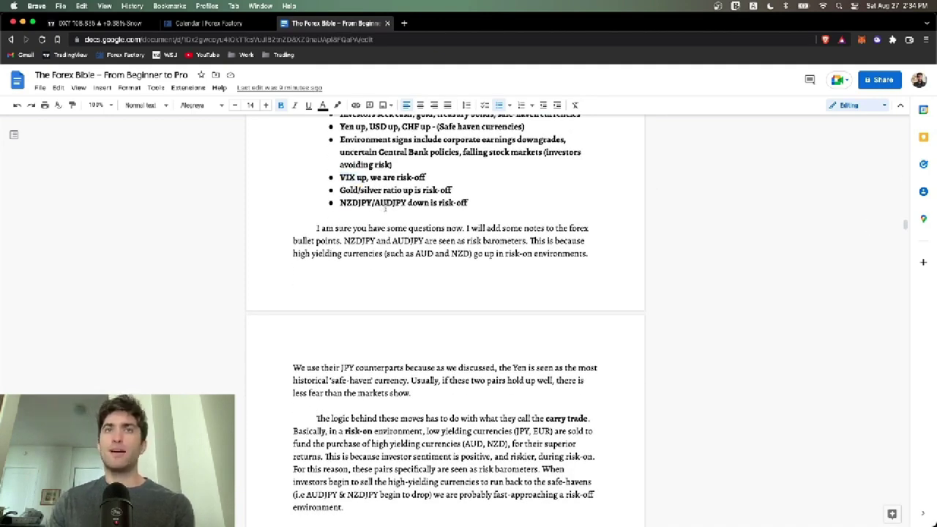
scroll(390, 223, down, 3)
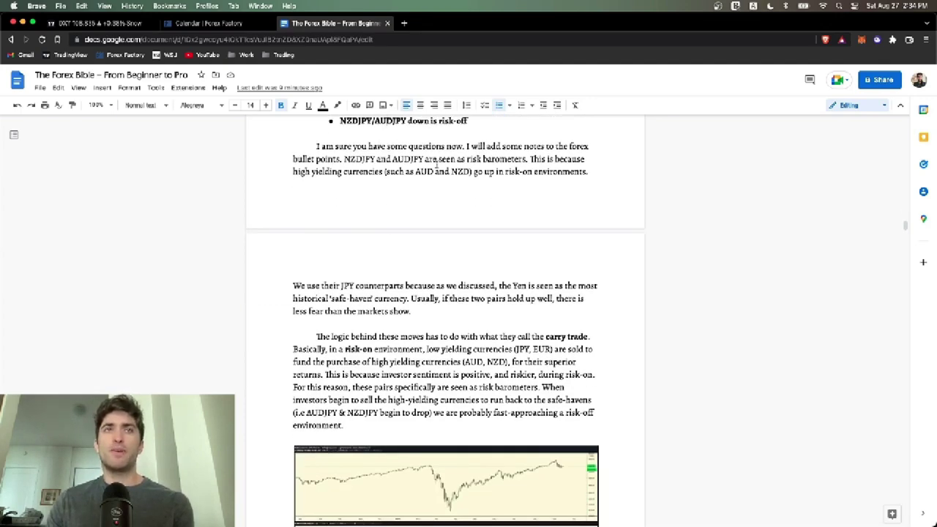
scroll(428, 186, down, 3)
scroll(426, 185, down, 5)
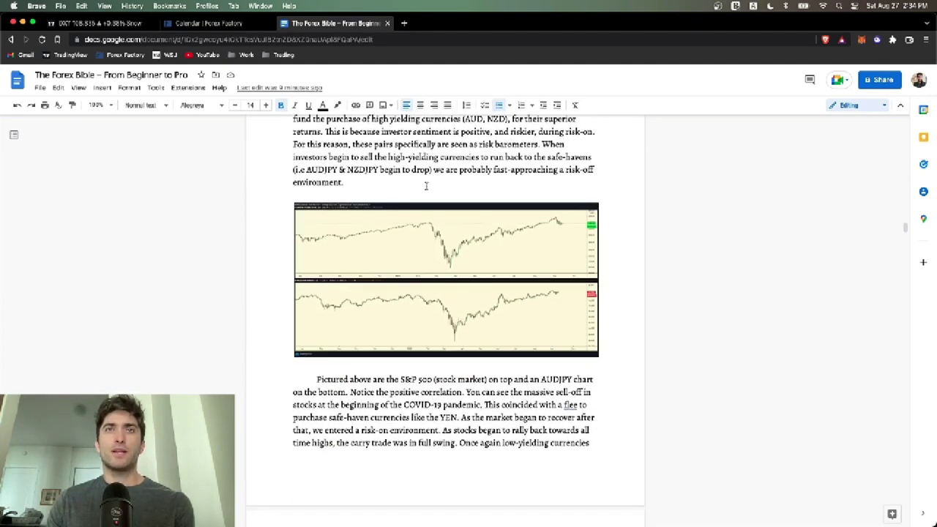
scroll(430, 187, up, 1)
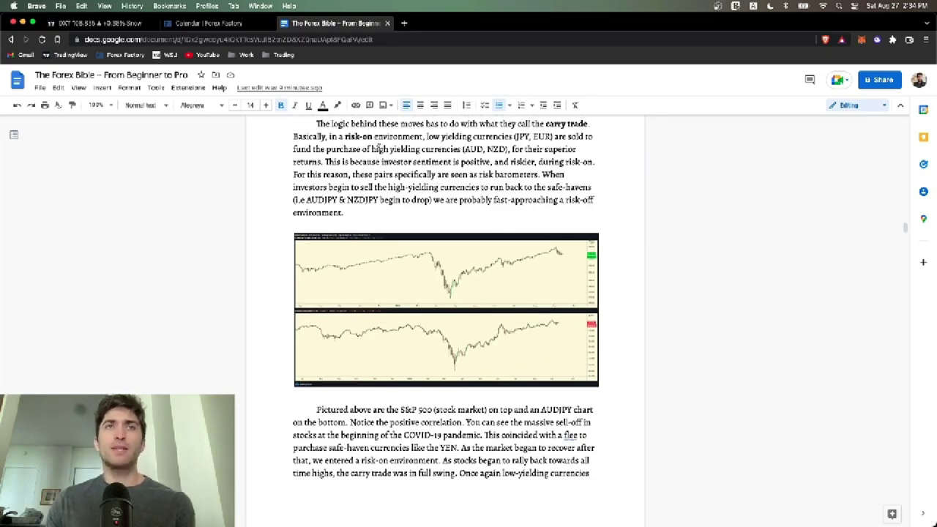
Highlight the low-yielding and high-yielding currencies phrases, including AUD, in the carry-trade paragraph.
drag(424, 136, 527, 136)
click(528, 137)
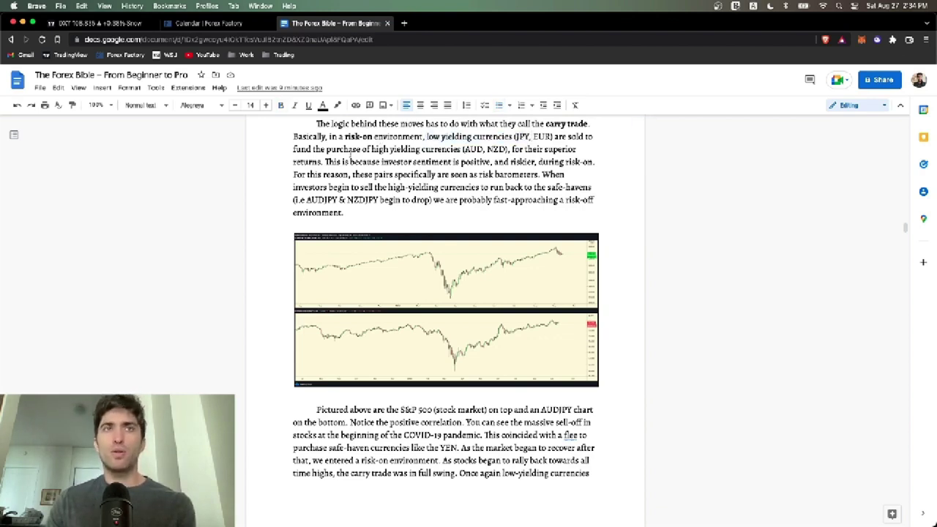
drag(380, 149, 460, 149)
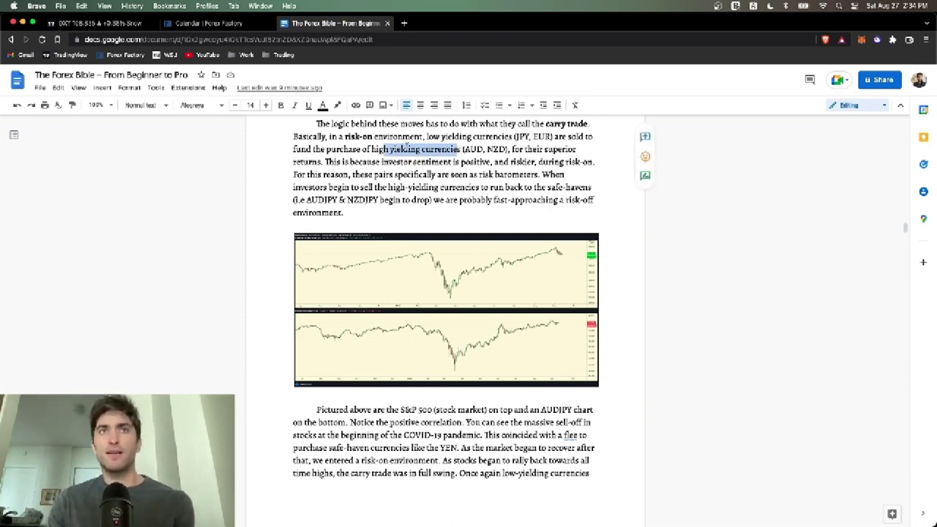
drag(463, 149, 488, 149)
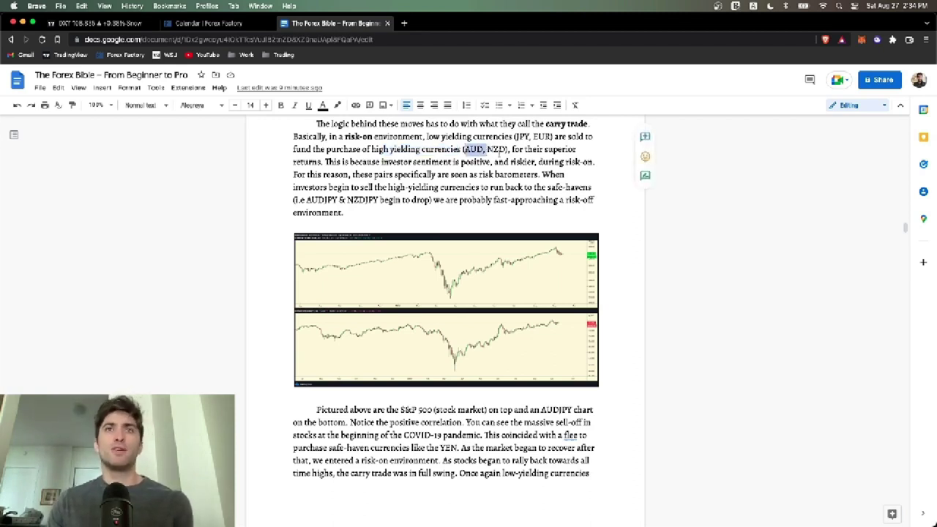
click(538, 151)
drag(528, 136, 462, 149)
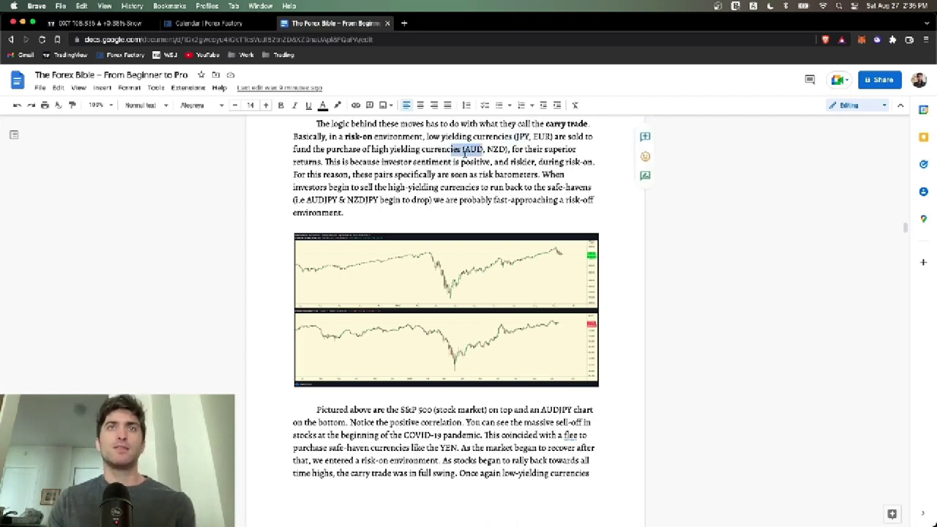
Highlight the selling high-yielding currencies phrase and the AUDJPY & NZDJPY example, reaching the chart.
scroll(467, 160, down, 1)
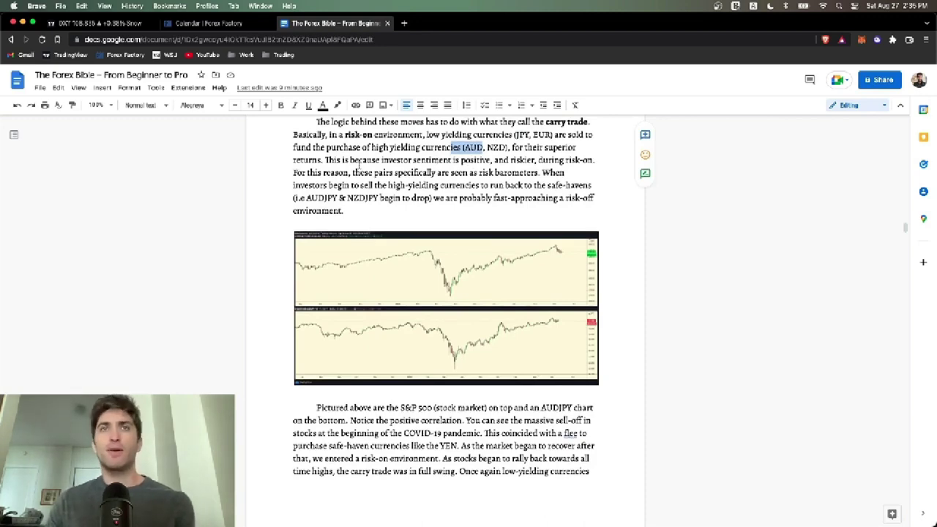
scroll(359, 163, down, 1)
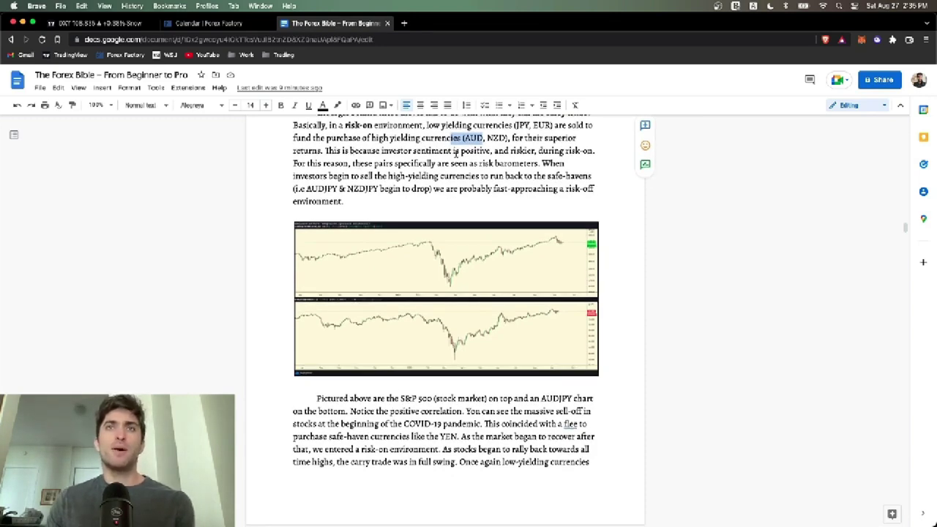
scroll(554, 167, down, 1)
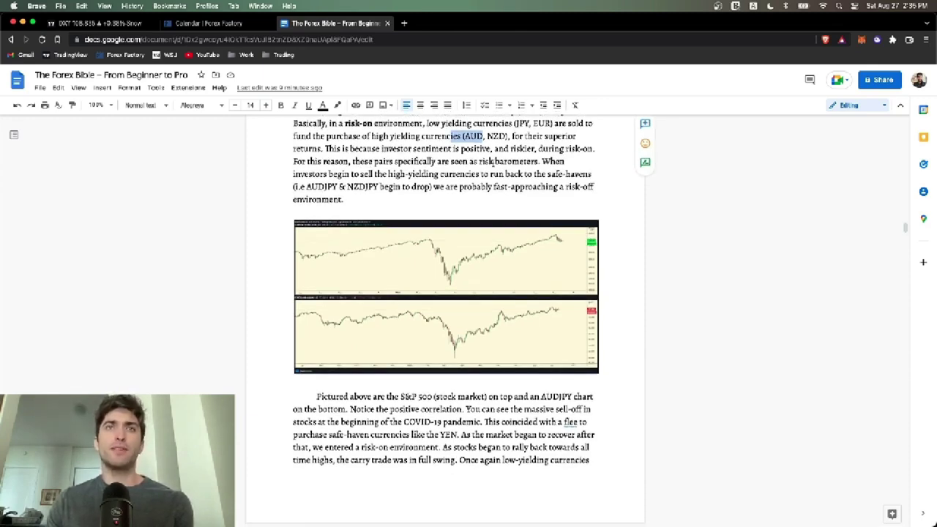
scroll(512, 161, down, 1)
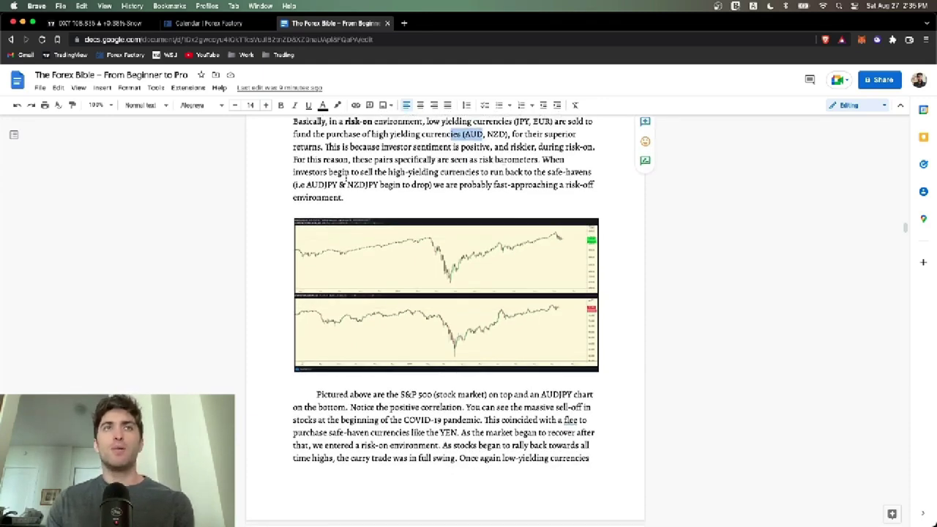
drag(369, 173, 566, 173)
drag(318, 185, 346, 185)
scroll(439, 192, down, 3)
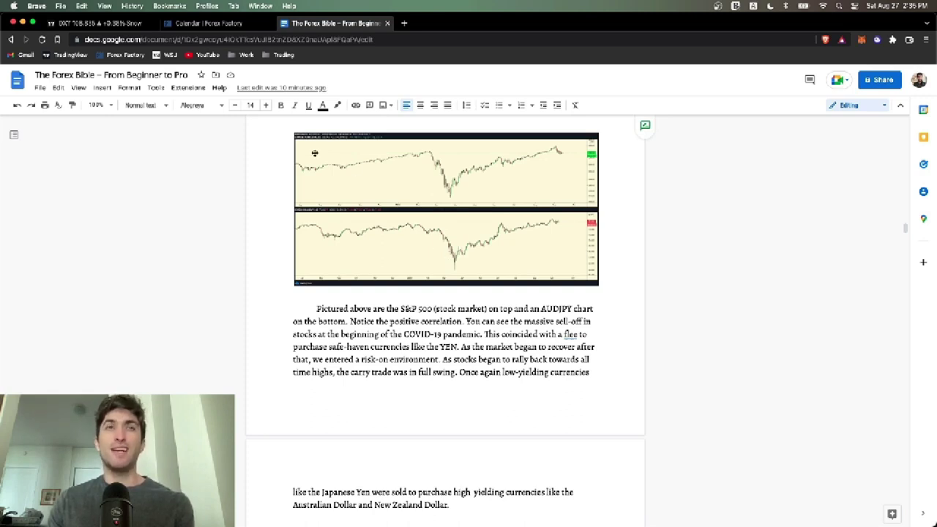
Select and deselect the S&P 500/AUDJPY chart, then move on to the S&P 500 resistance paragraph.
click(366, 169)
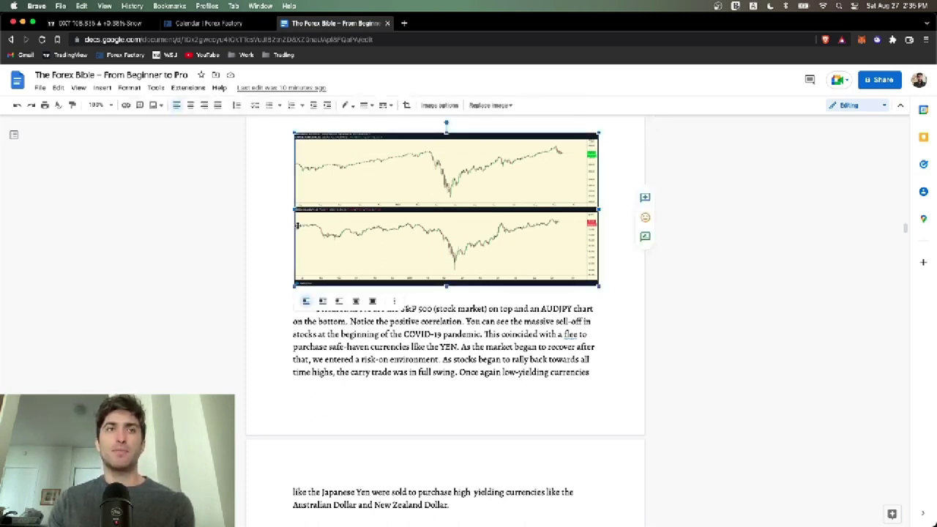
click(352, 372)
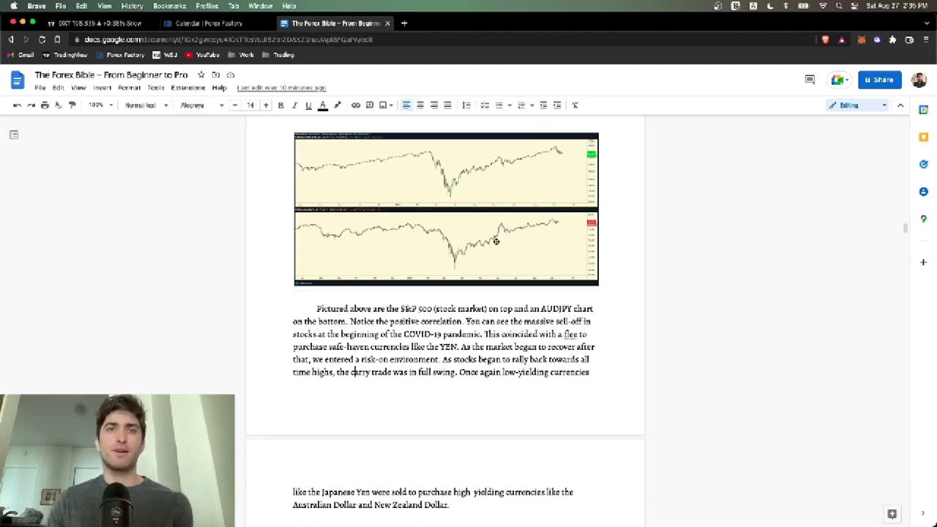
scroll(489, 260, down, 2)
scroll(488, 259, down, 10)
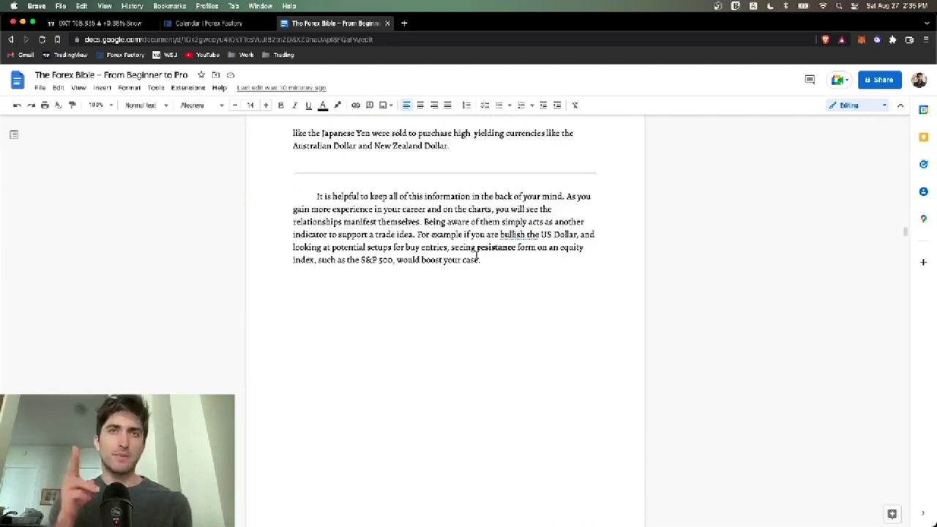
Skim through the HOW TO READ A PRICE CHART pages, then switch to TradingView's weekly DXY chart.
scroll(479, 256, down, 10)
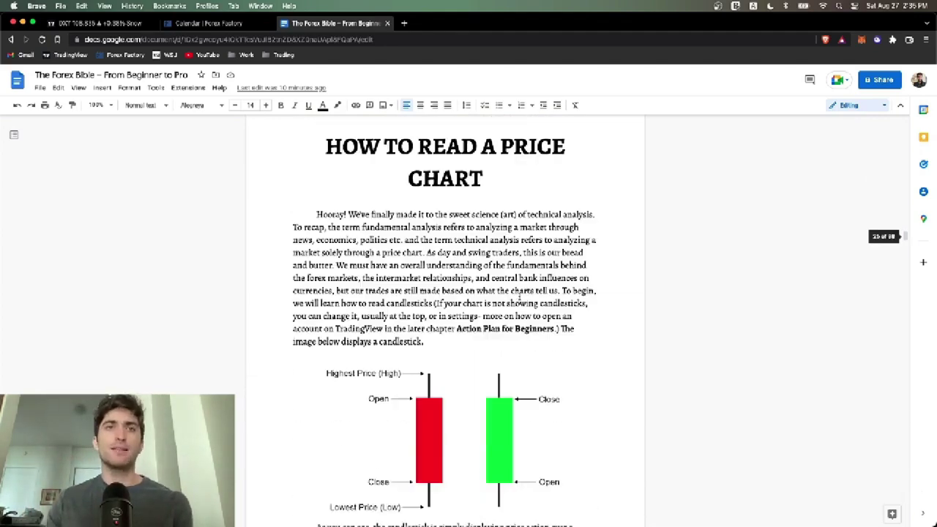
scroll(517, 295, down, 5)
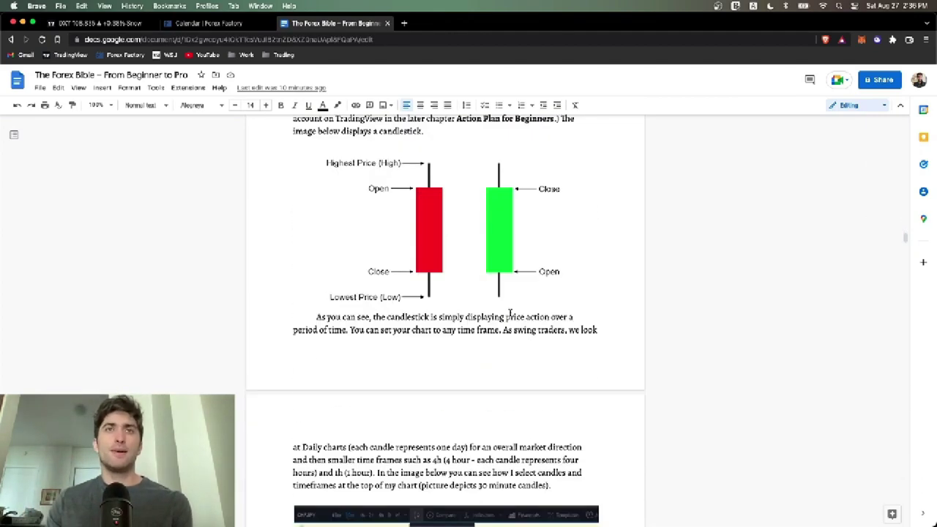
scroll(510, 312, down, 20)
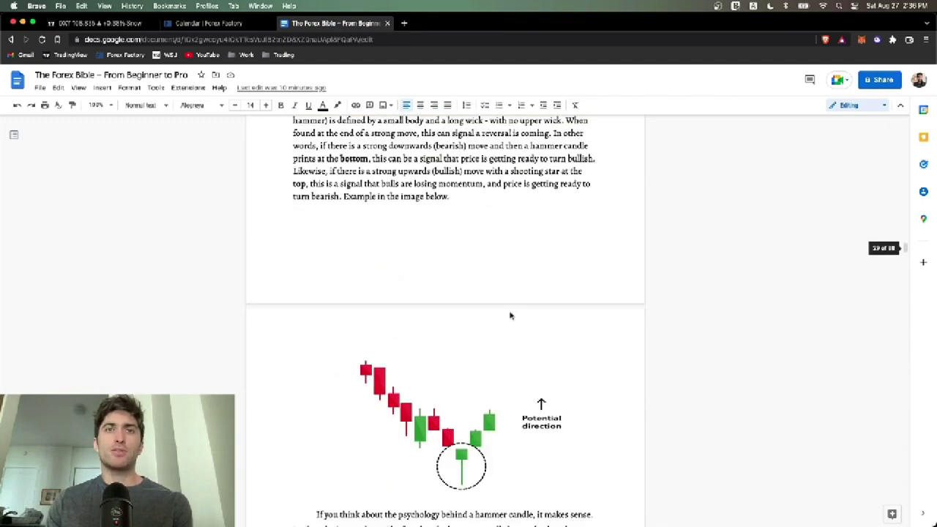
scroll(510, 312, down, 20)
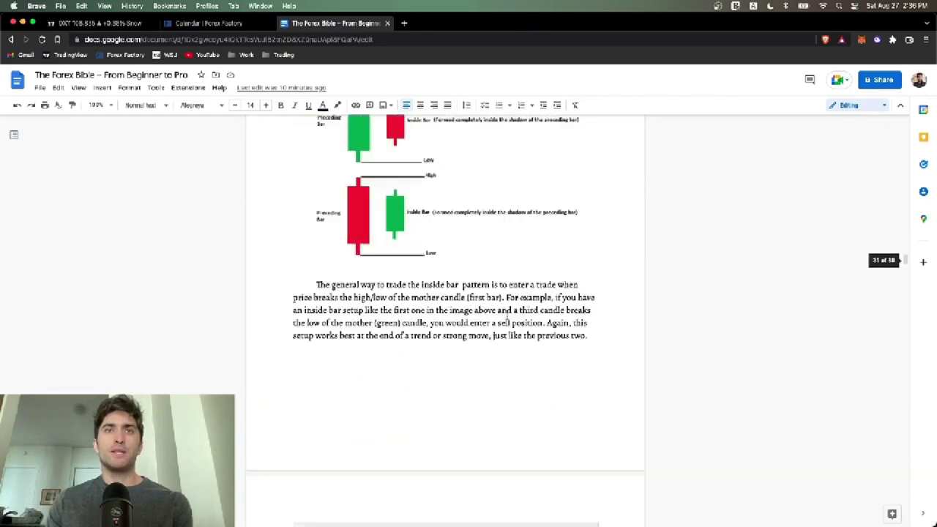
scroll(508, 317, down, 15)
scroll(507, 316, up, 5)
scroll(505, 317, down, 3)
click(105, 23)
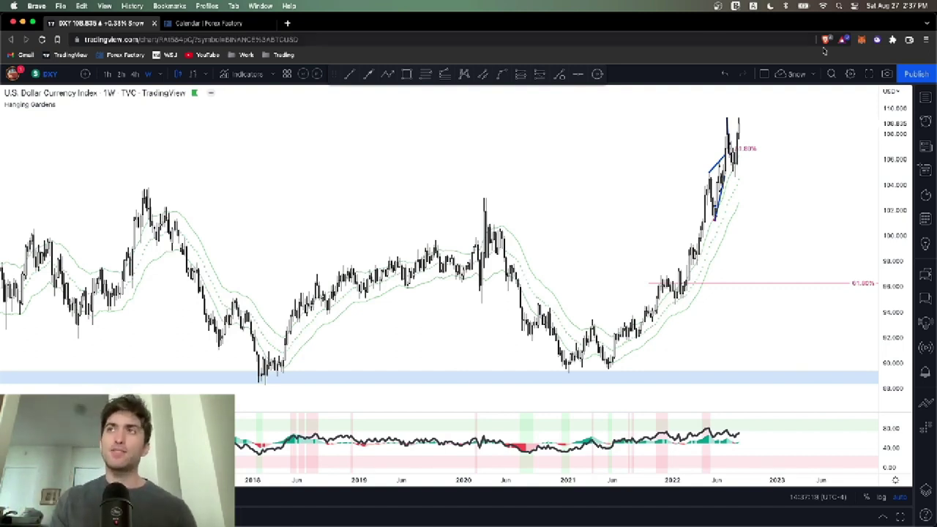
Show the Forex watchlist with BTCUSD, gold, silver and major pairs beside the DXY chart.
click(928, 98)
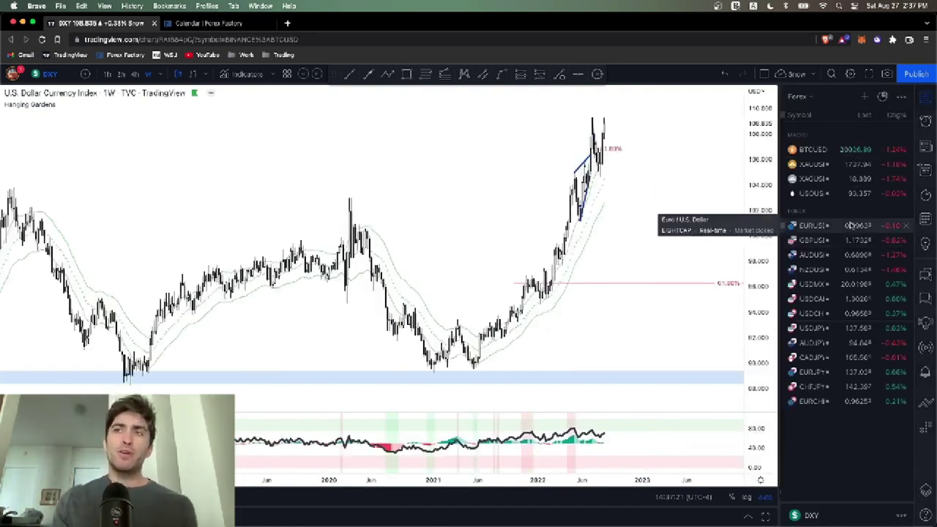